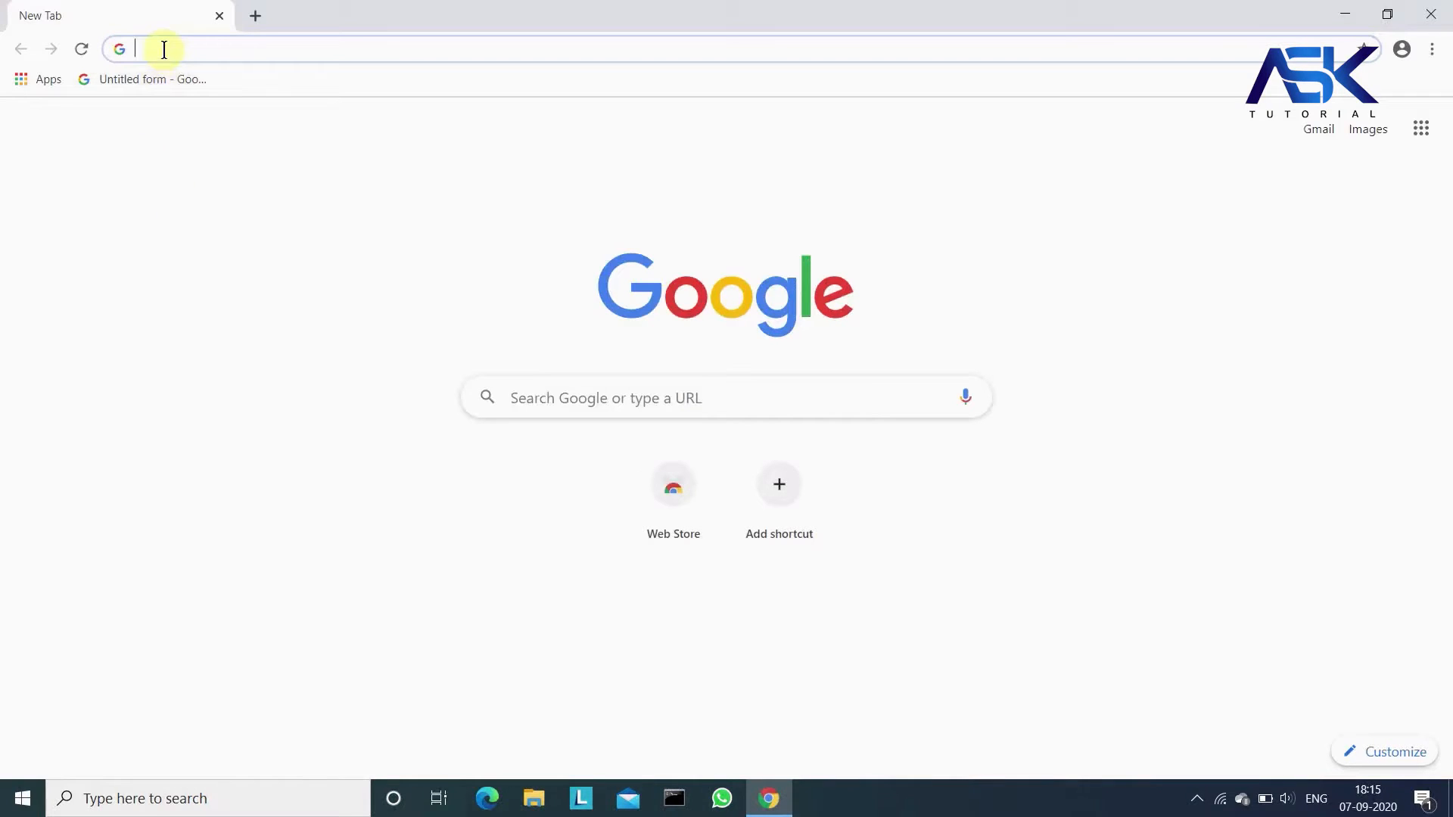
Search Google for "java jdk" and open Oracle's Java SE Downloads page from the results
type("java j")
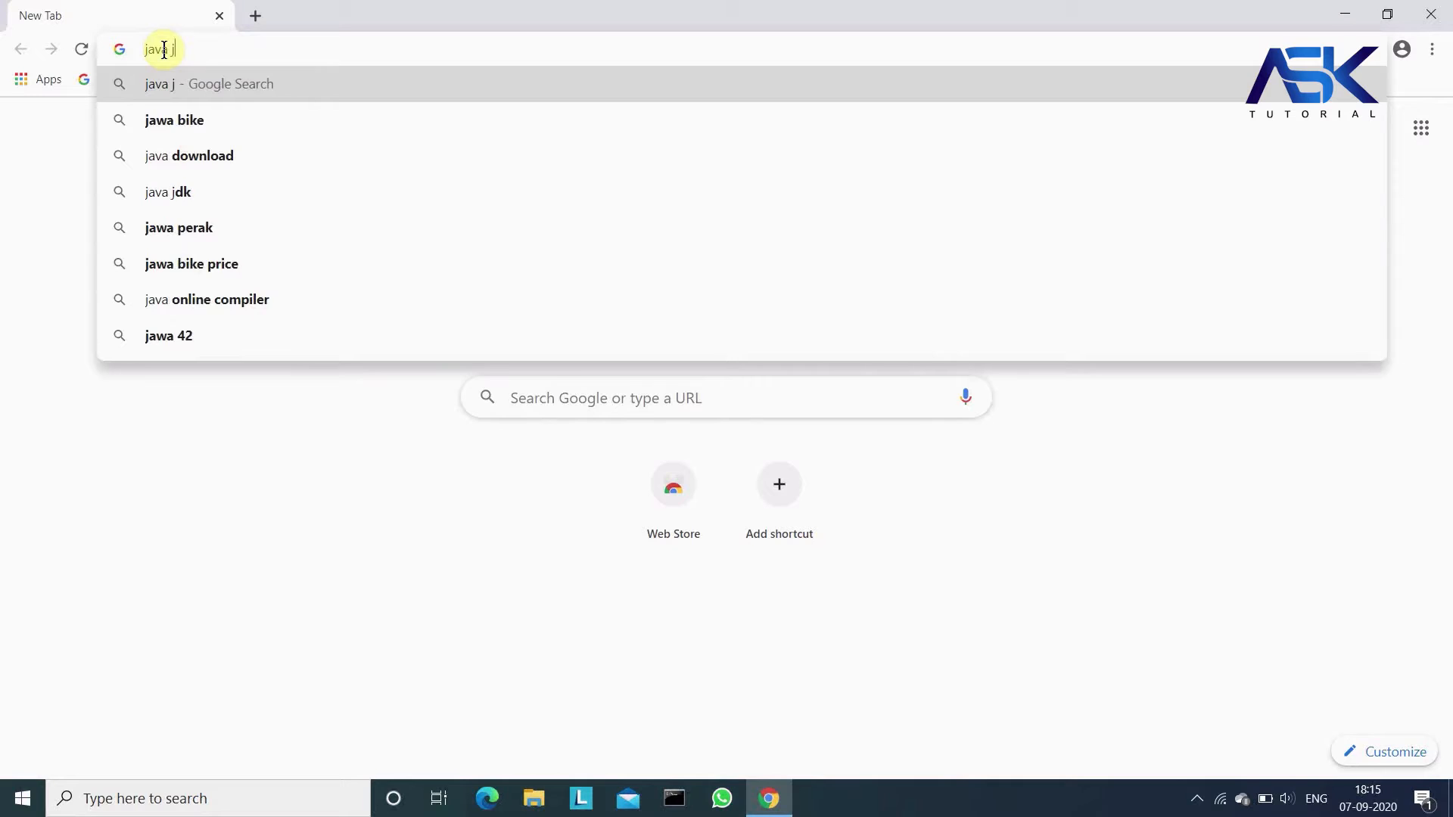
type("dk")
key("Return")
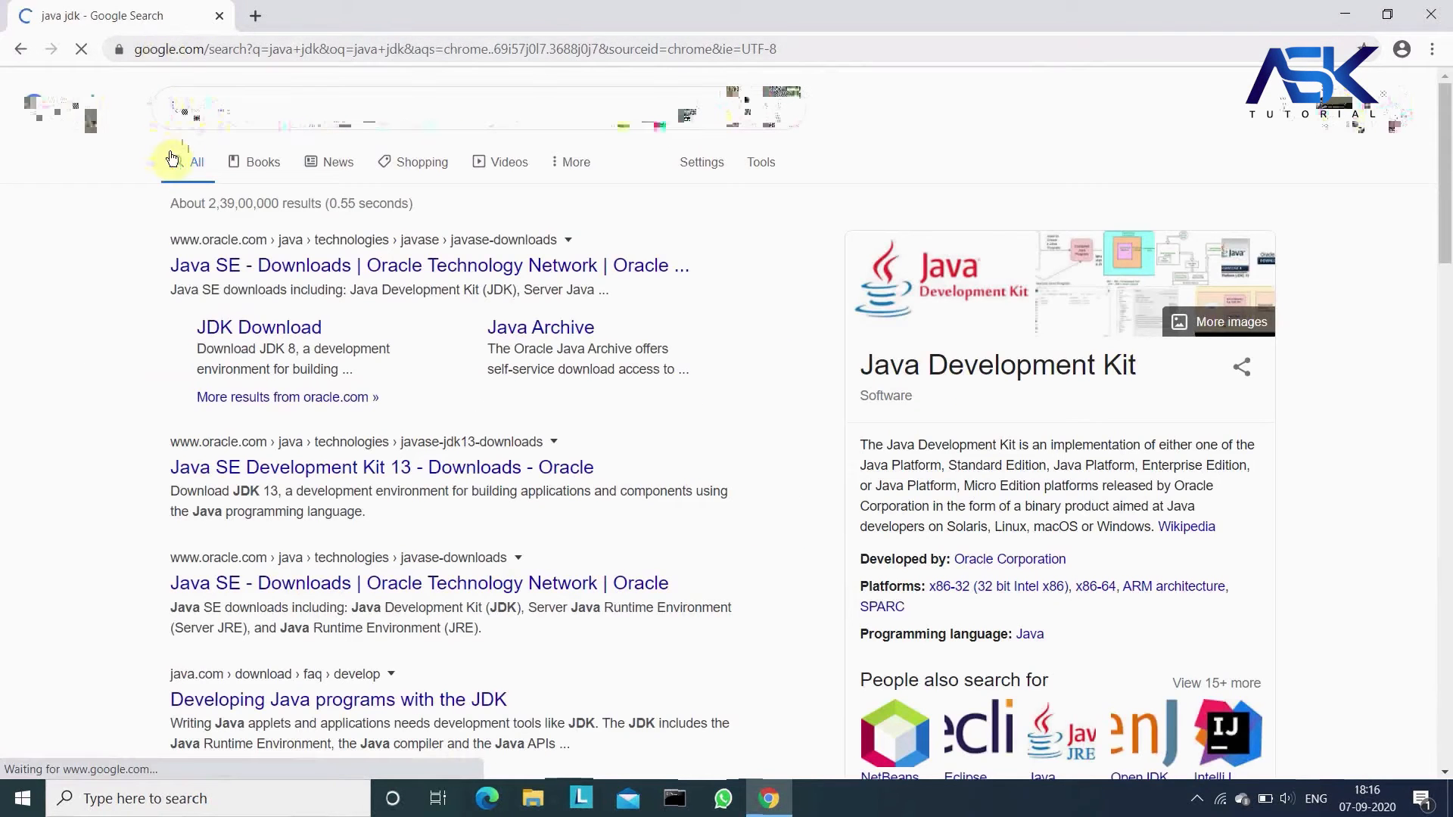
left_click_drag(169, 265, 691, 265)
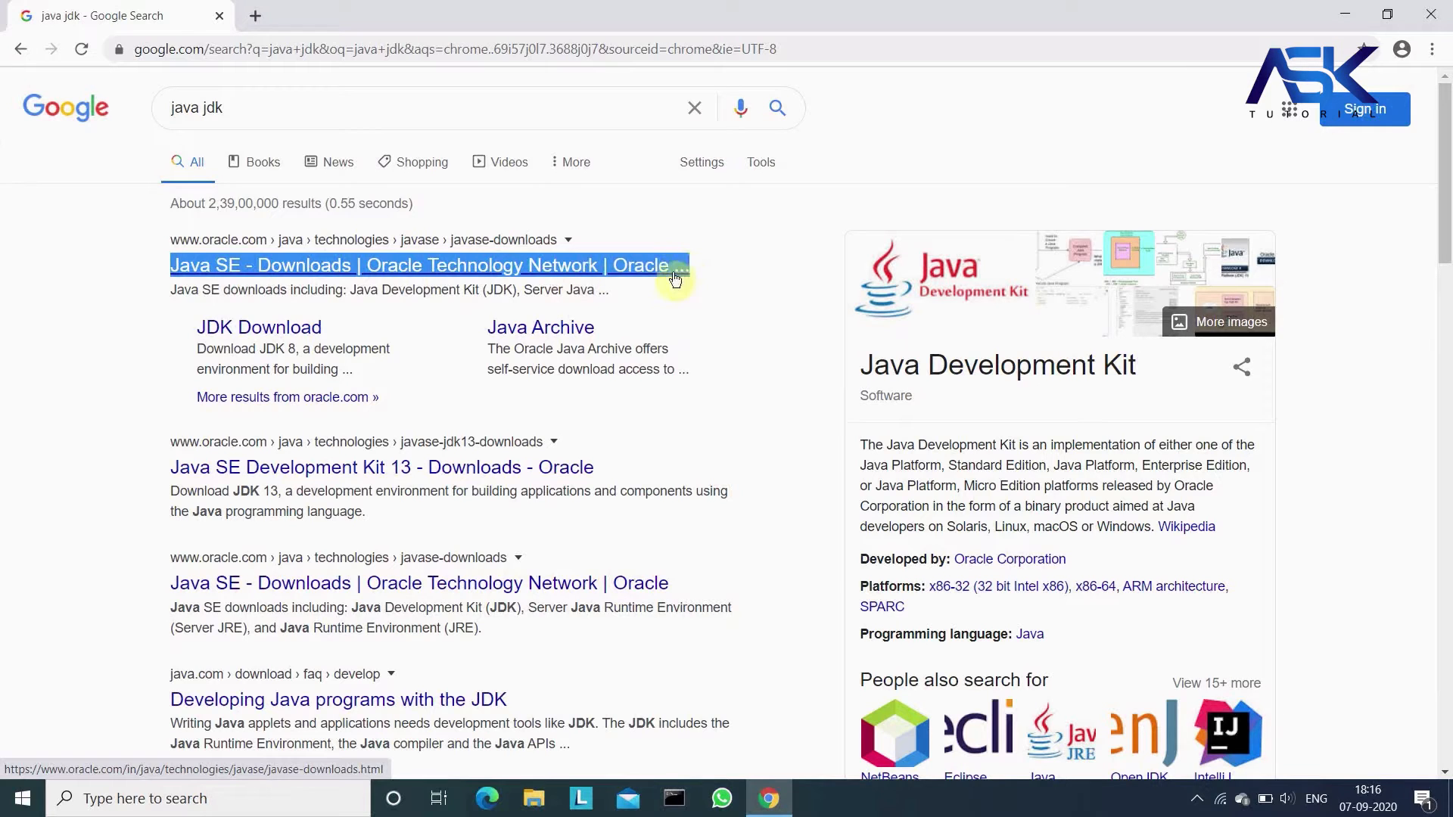
left_click(397, 268)
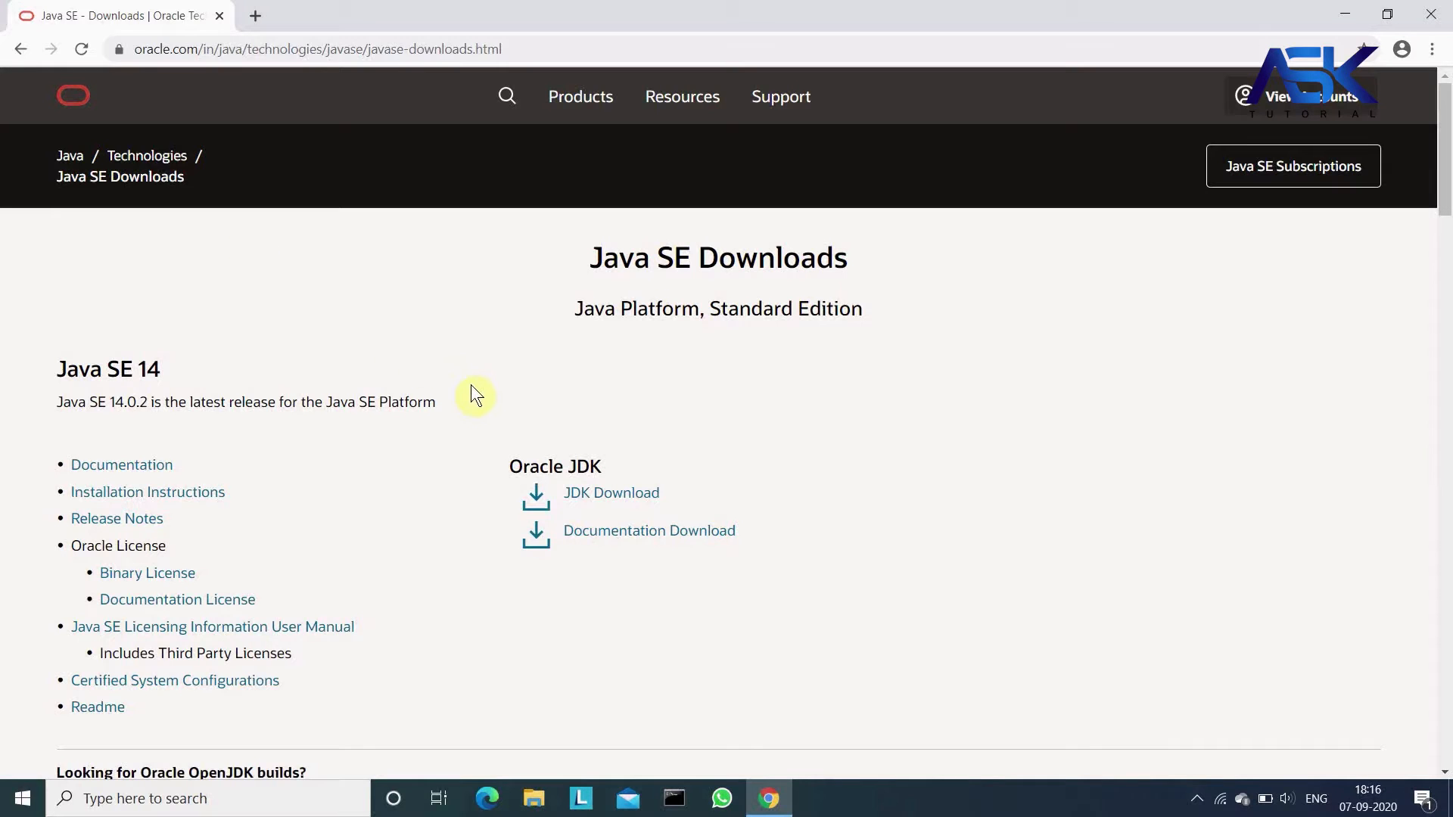
Open the Oracle JDK download page for Java SE 14
scroll(431, 470, "down", 3)
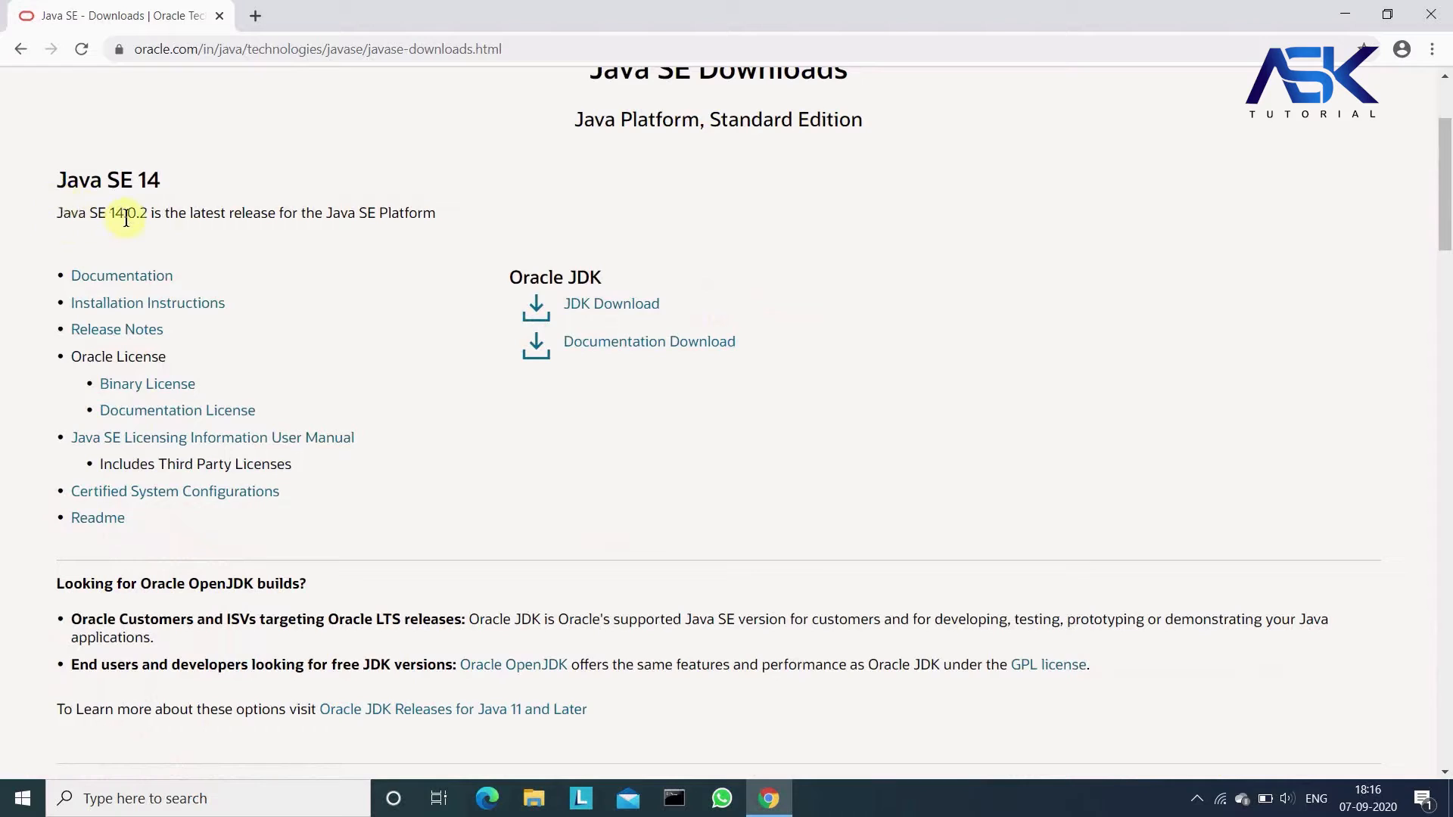
left_click_drag(111, 211, 149, 212)
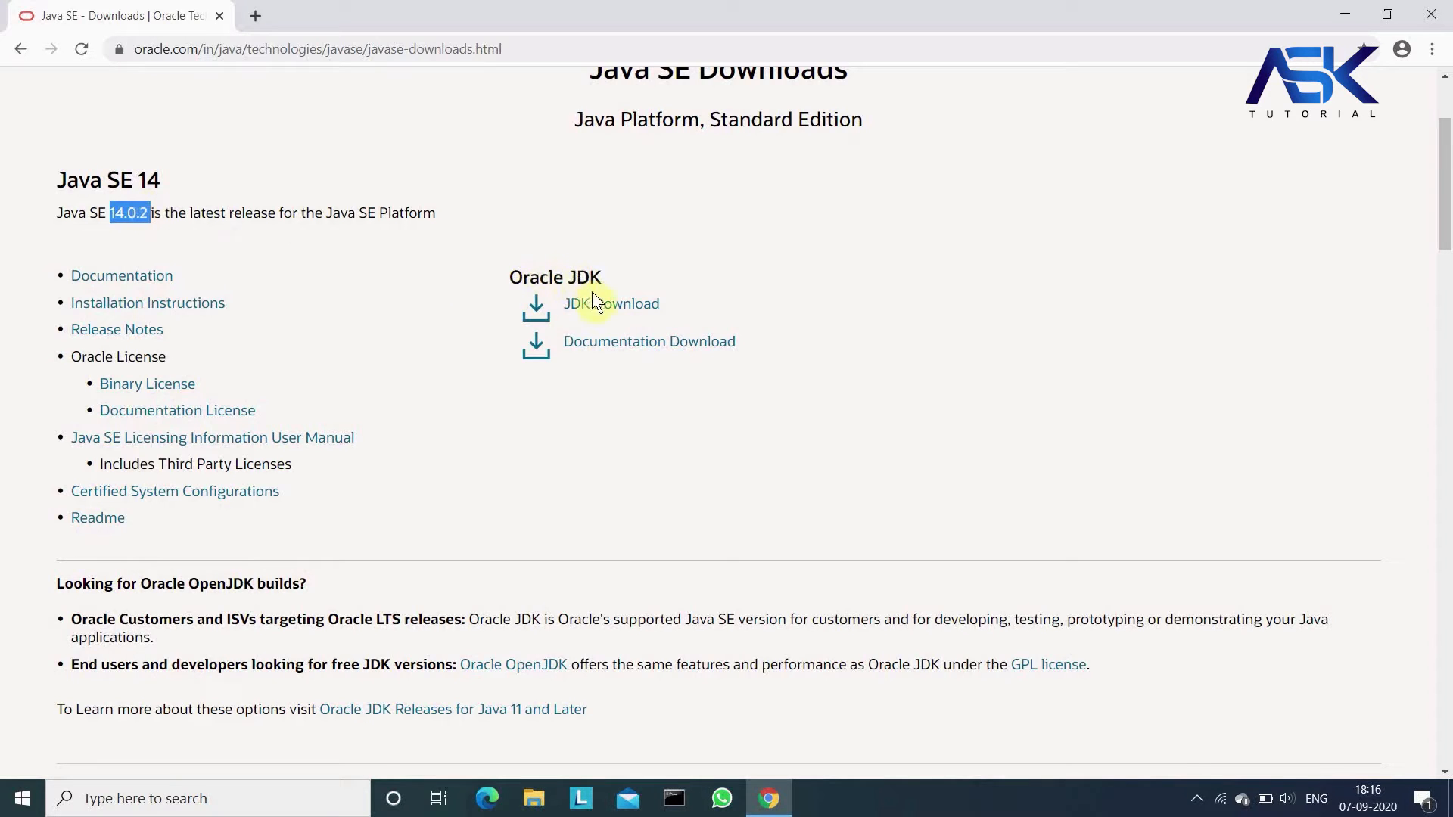
left_click(617, 309)
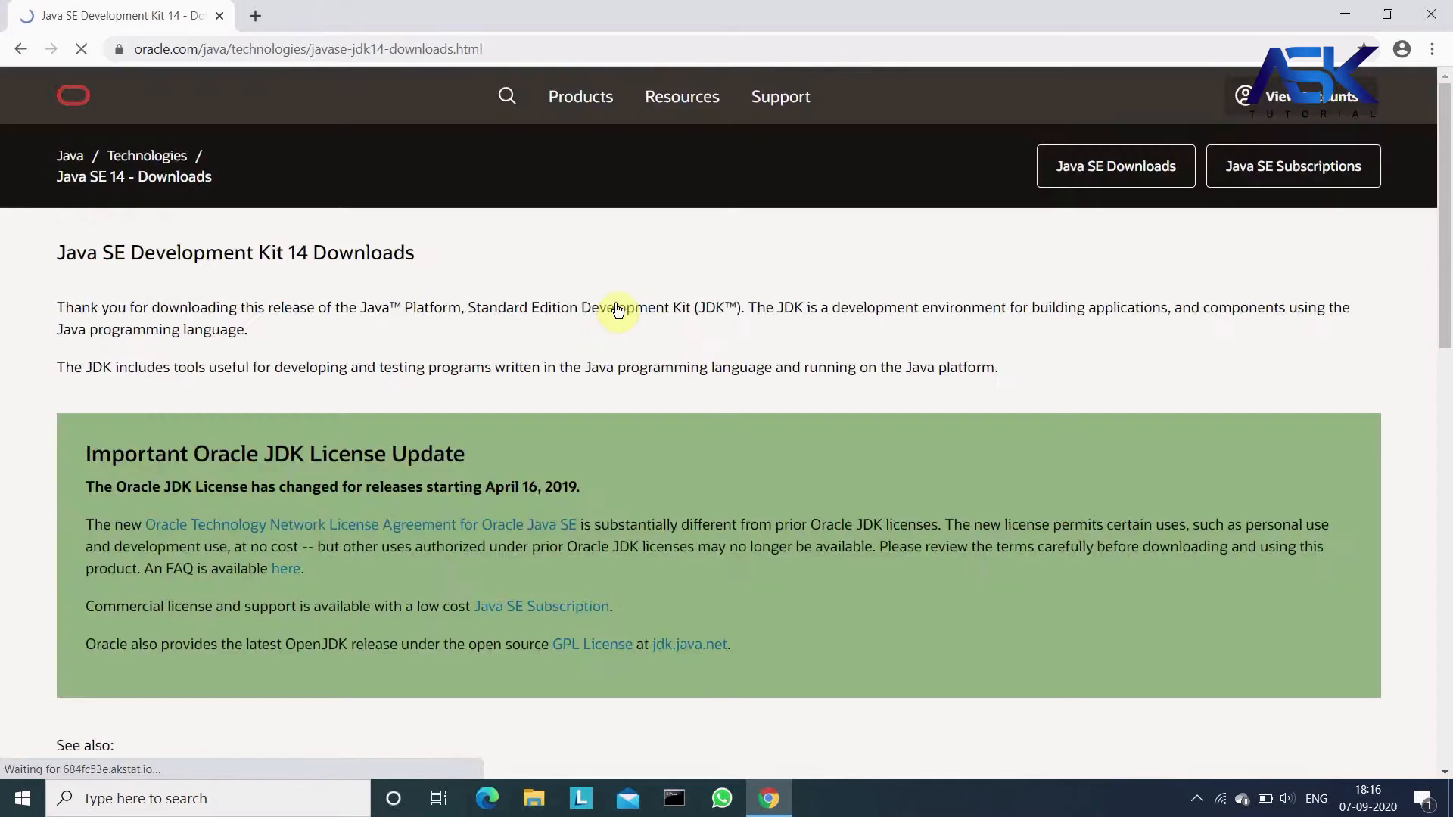
Download the Windows x64 Installer jdk-14.0.2_windows-x64_bin.exe, accepting the Oracle license agreement and keeping the flagged file
scroll(476, 470, "down", 10)
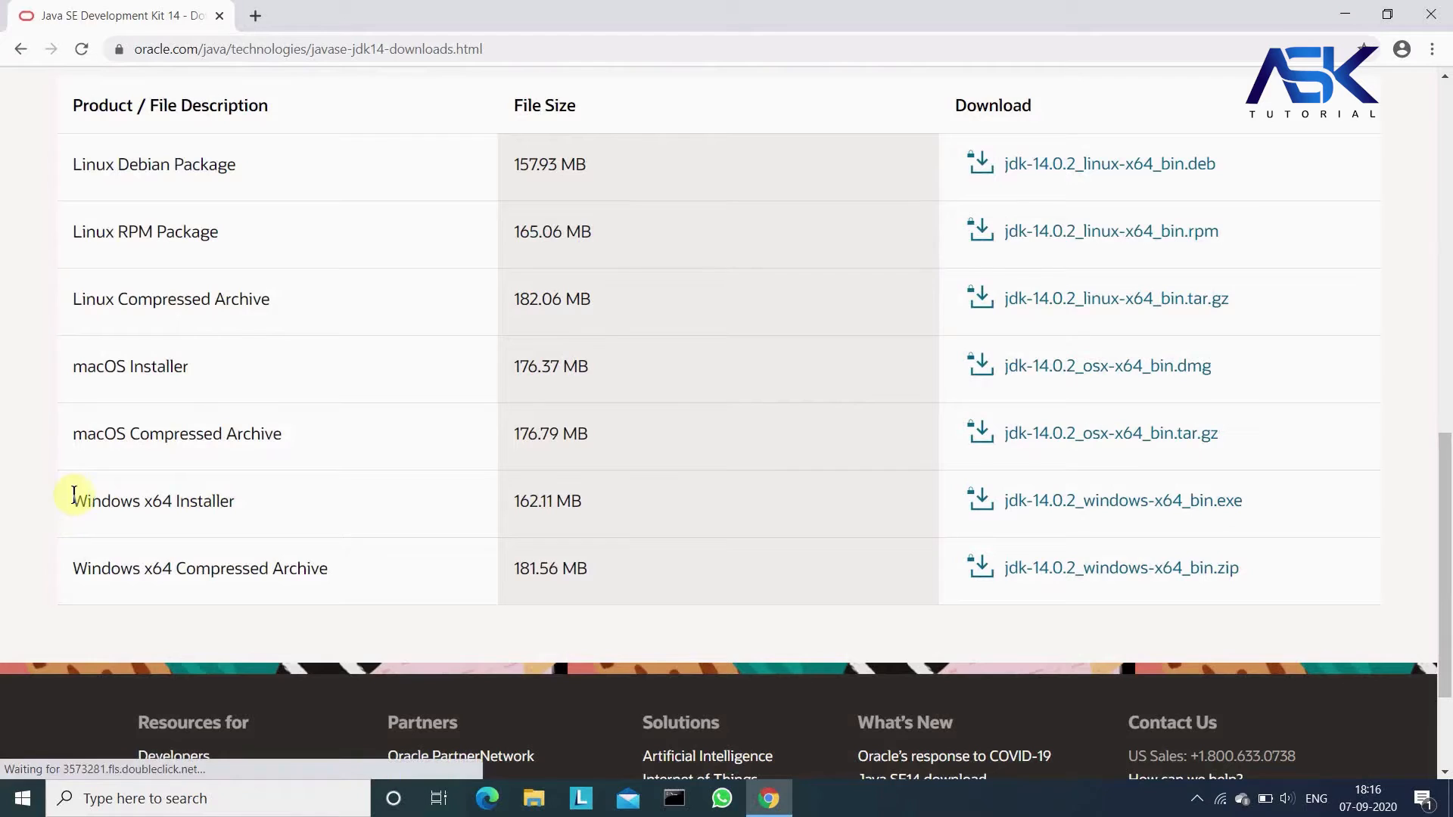
left_click_drag(72, 503, 224, 513)
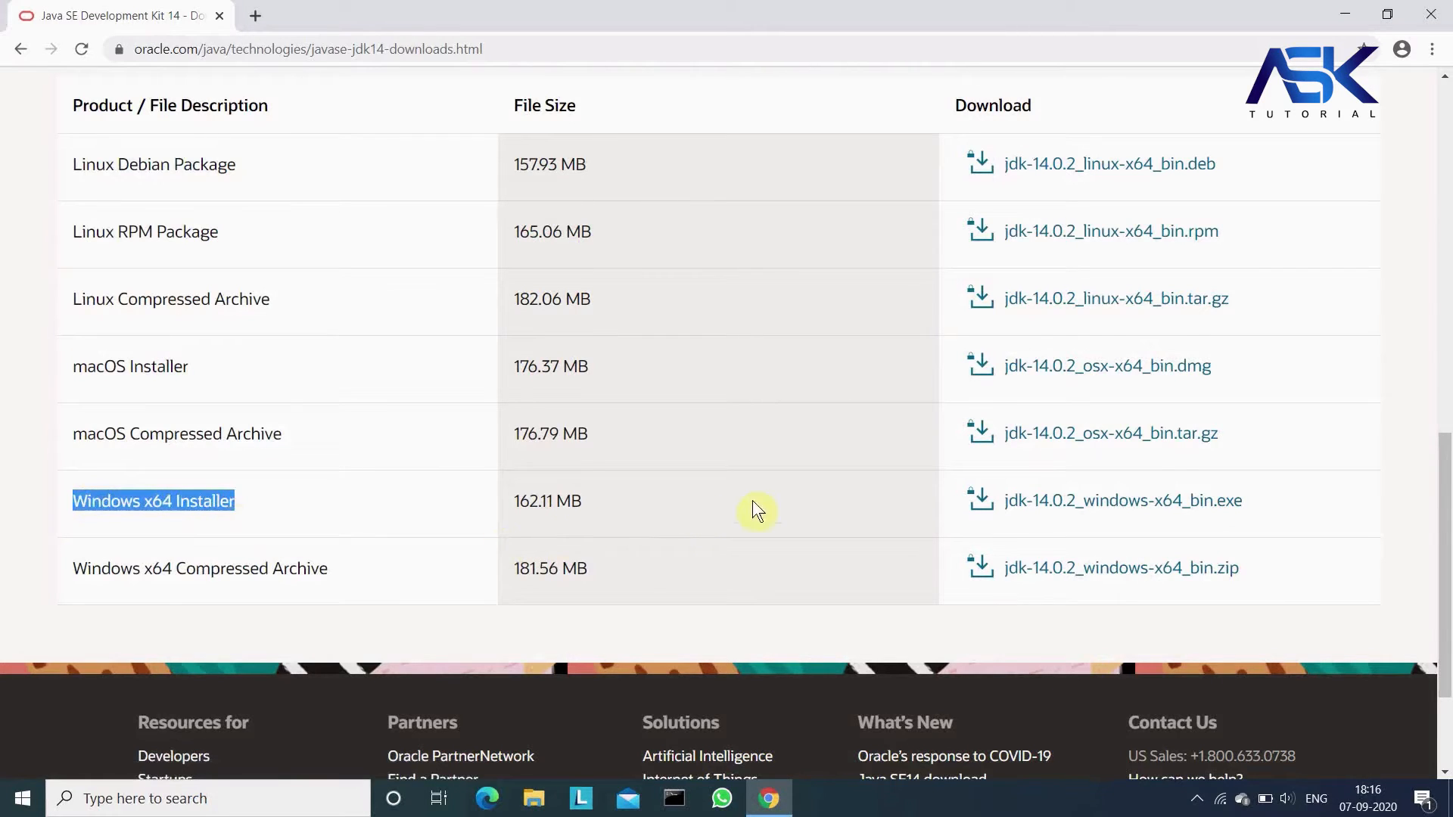
left_click(1078, 506)
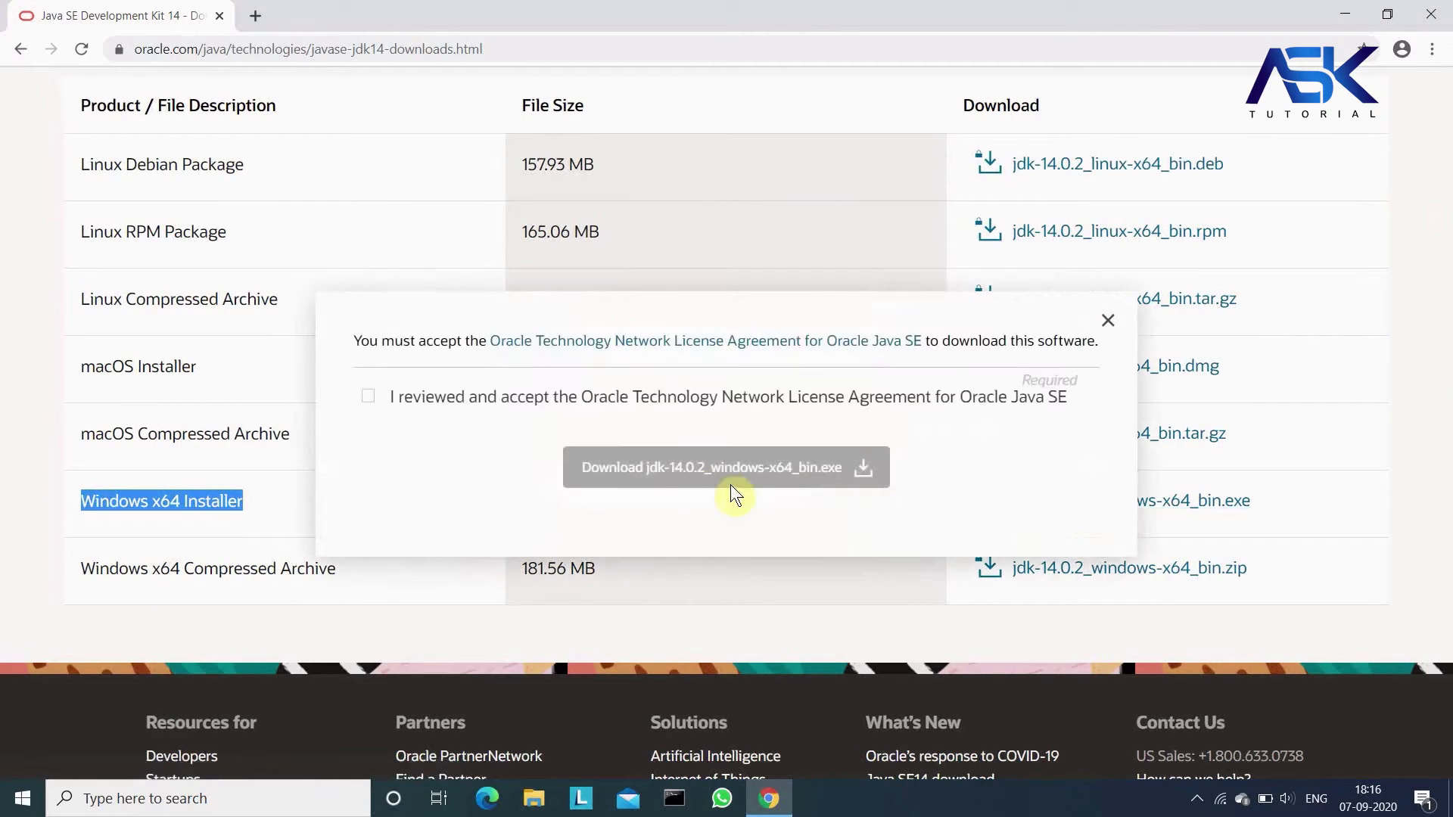
left_click(367, 395)
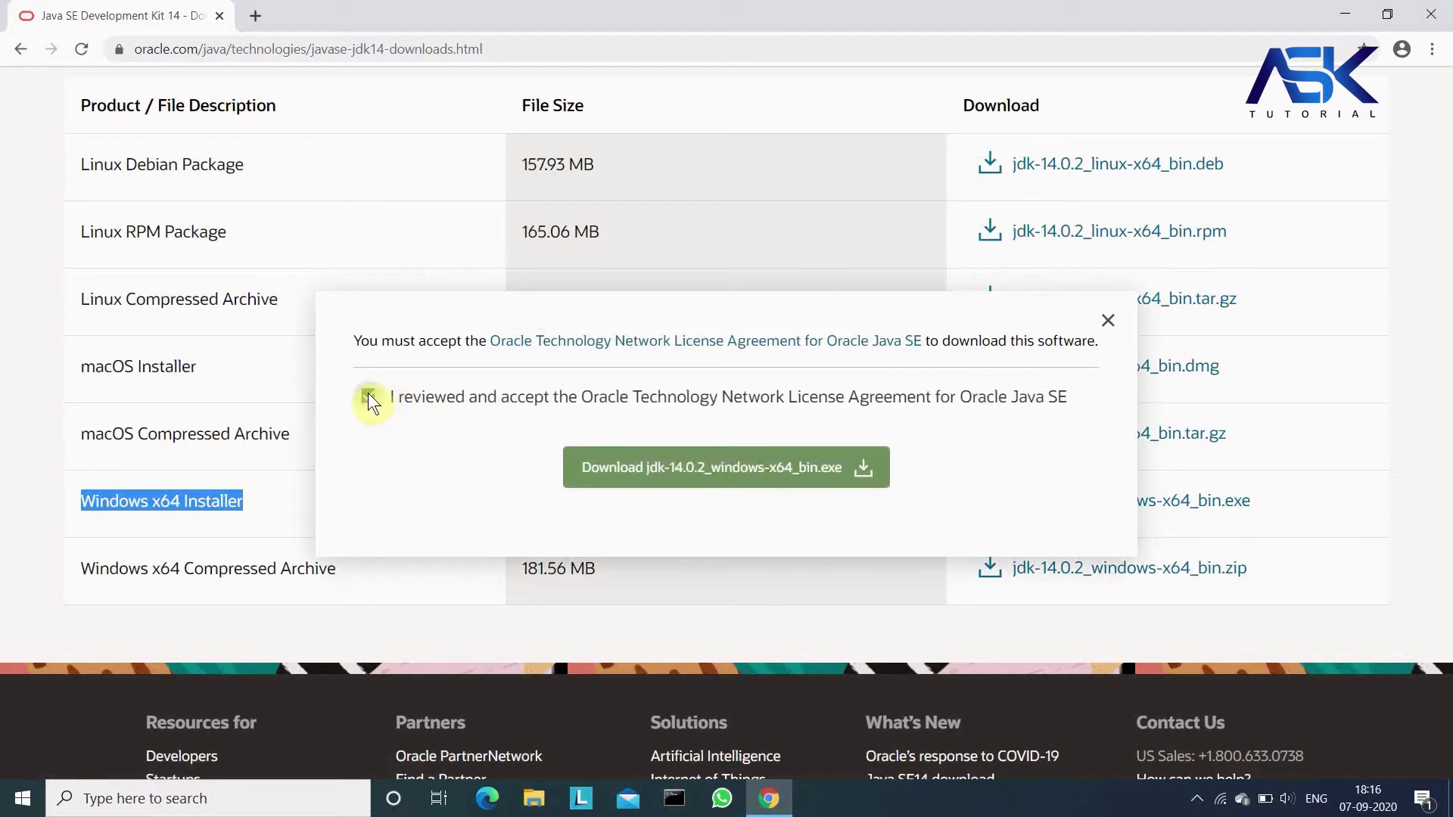
left_click(687, 474)
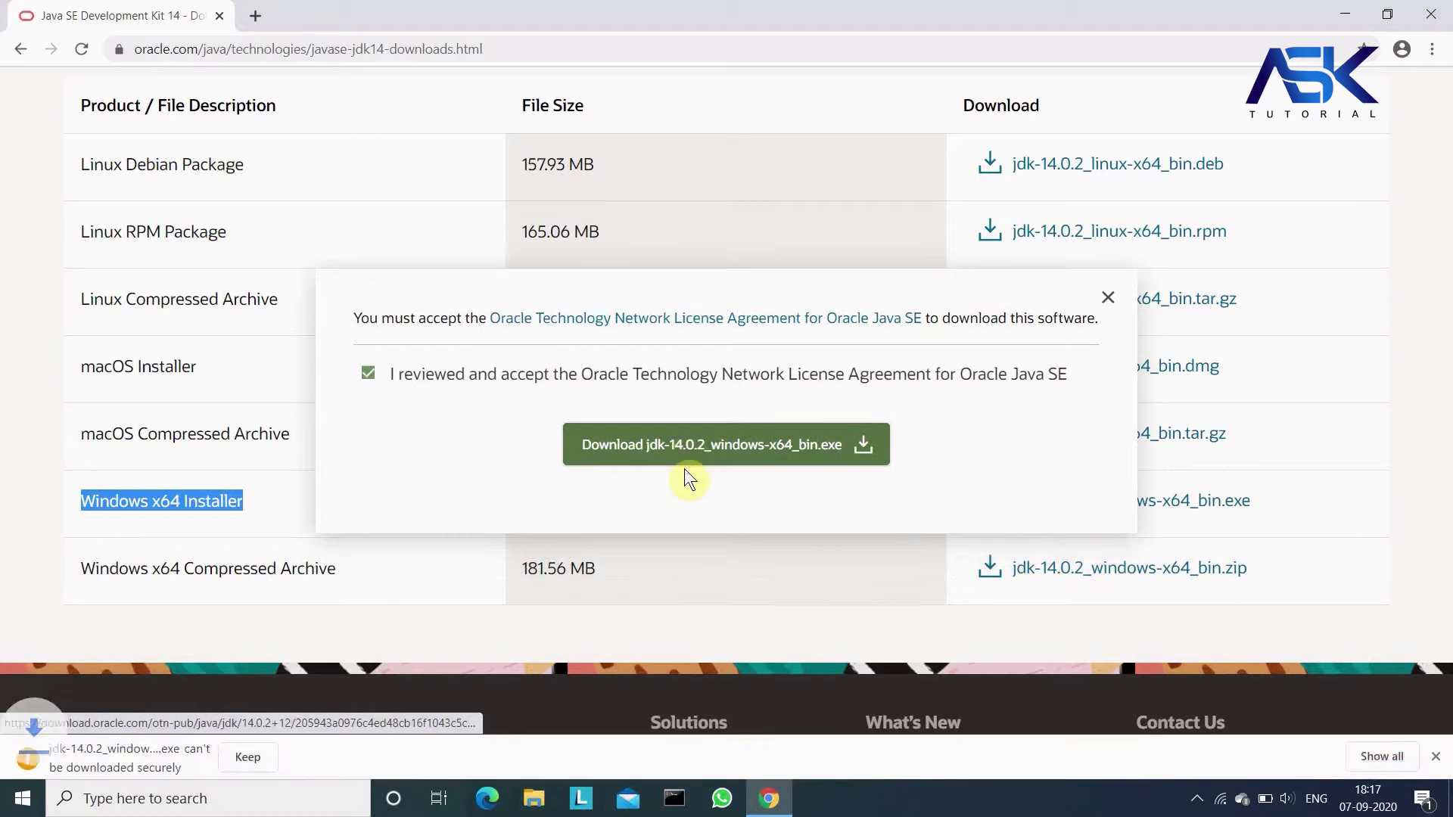
left_click(246, 757)
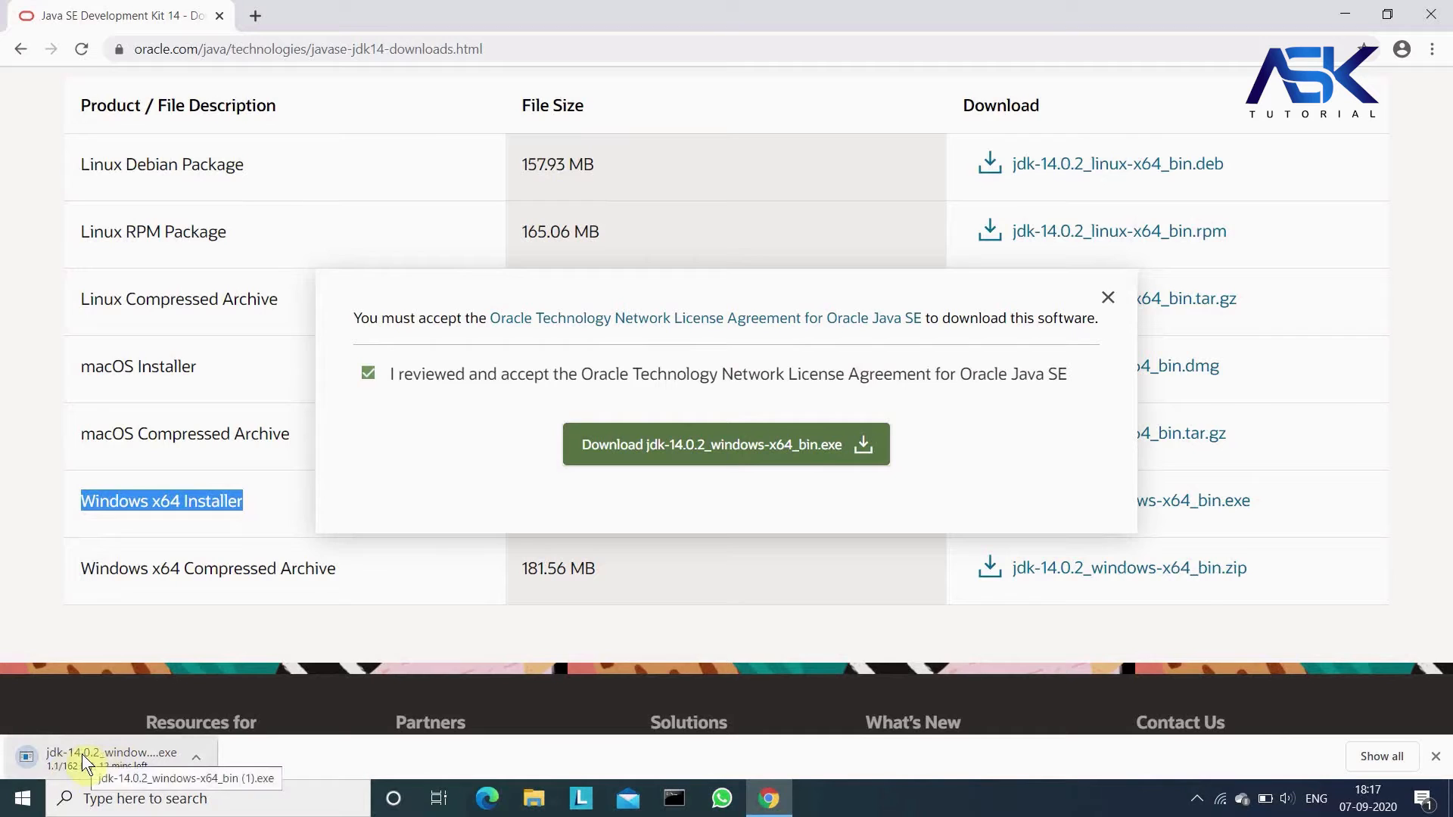
Cancel the duplicate download jdk-14.0.2_windows-x64_bin (1).exe and remove it from the browser's download list
key("ctrl+j")
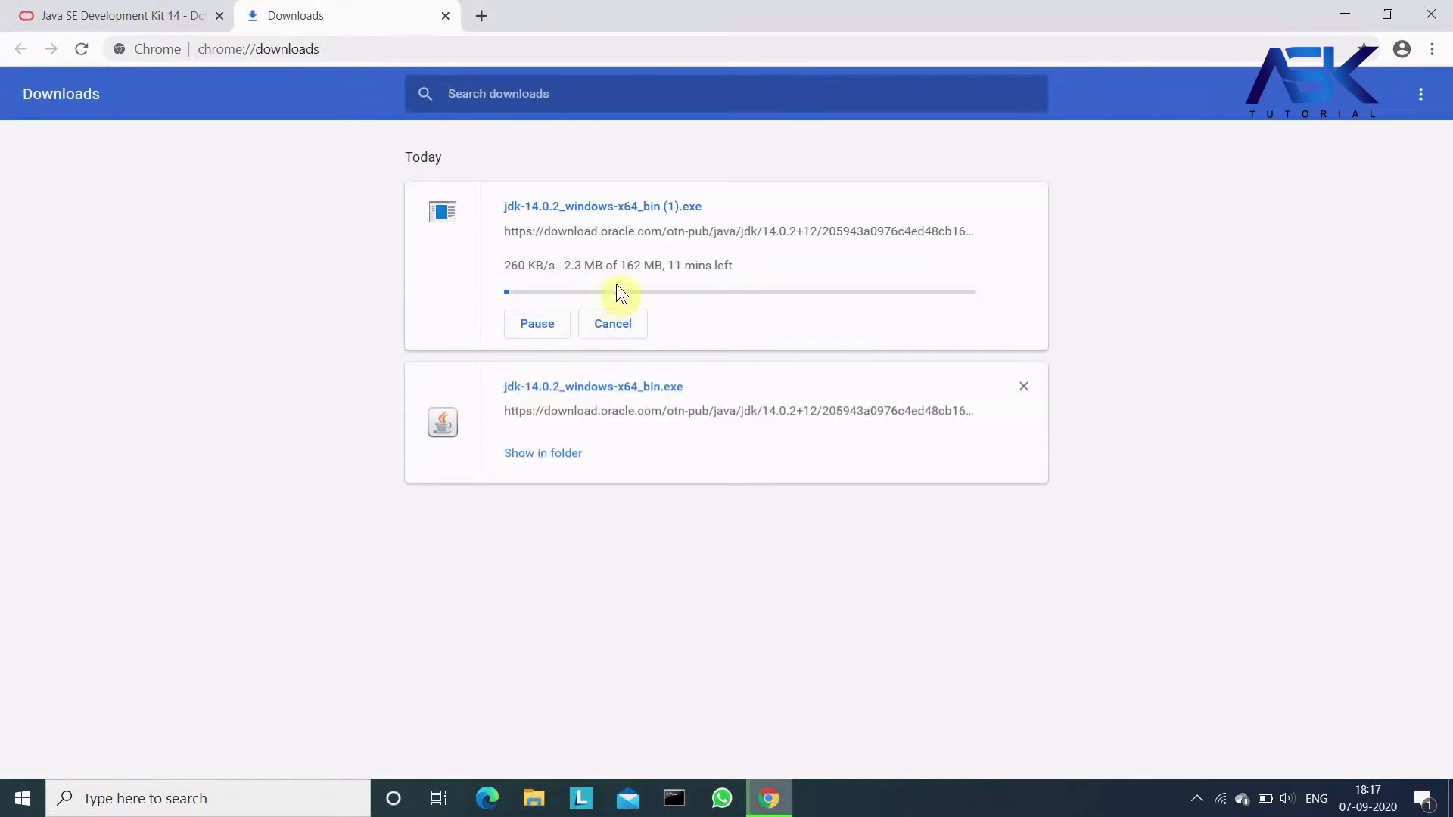
left_click_drag(623, 263, 648, 257)
left_click(610, 323)
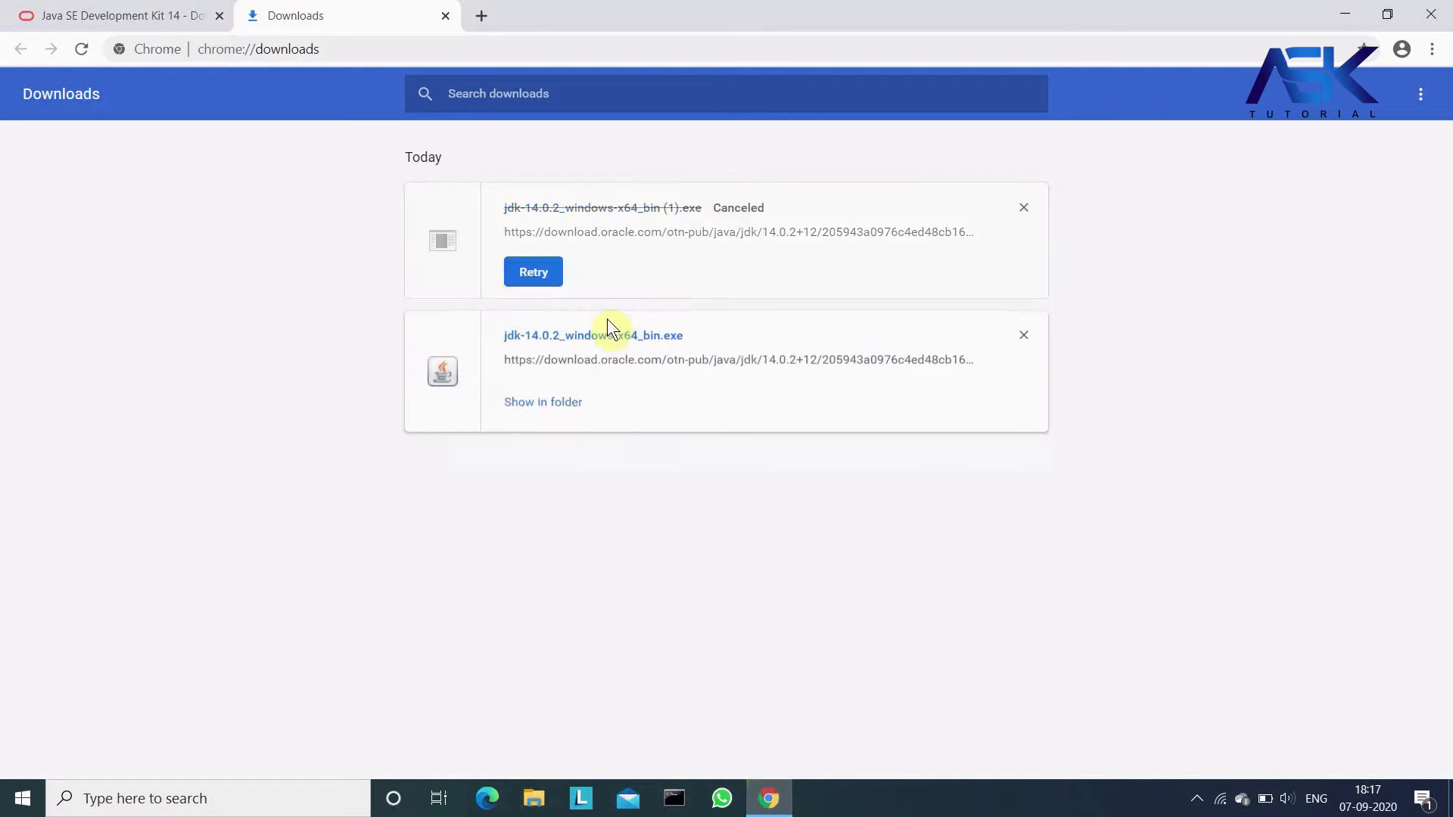
left_click(1024, 210)
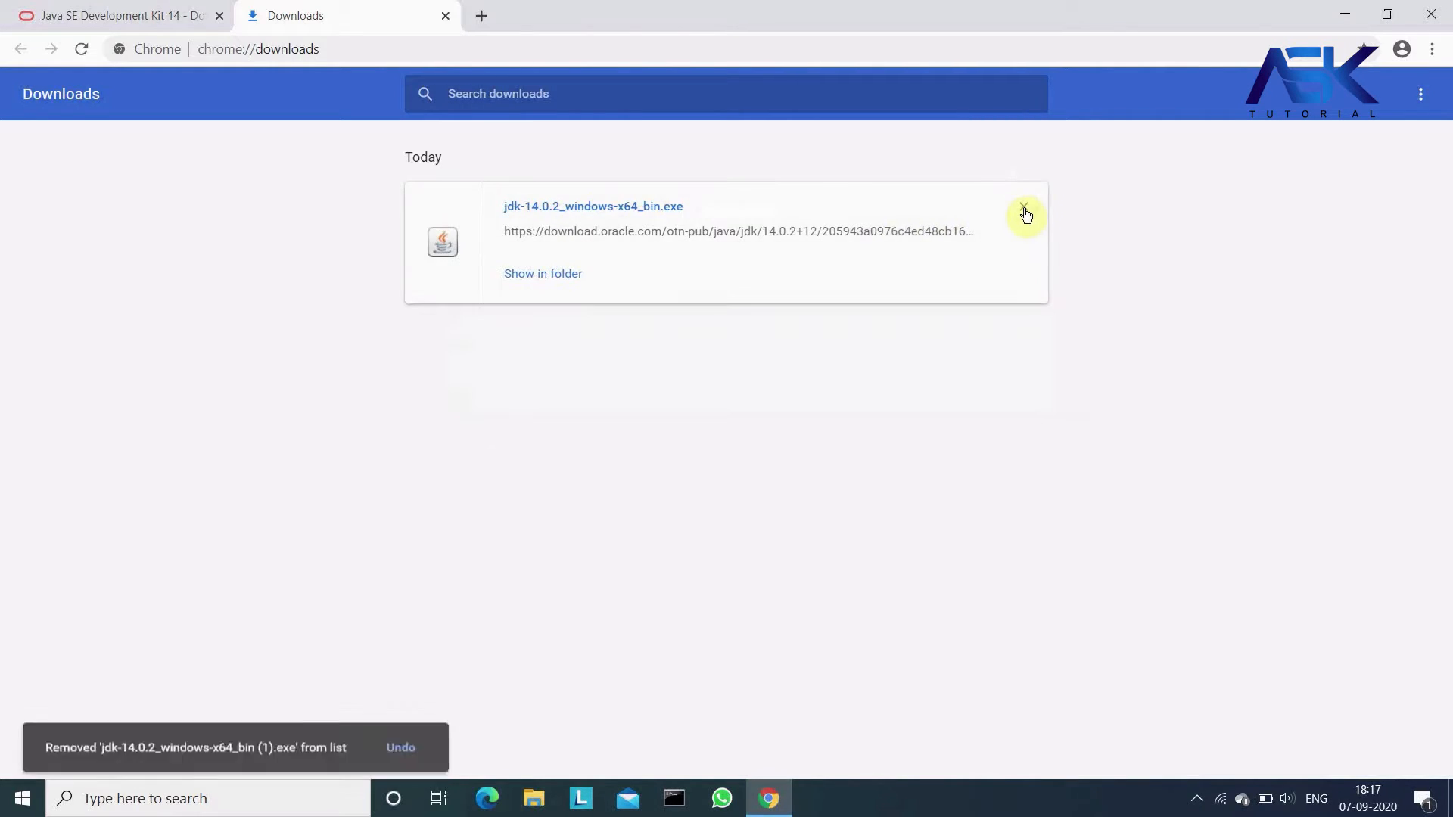
Show the already downloaded jdk-14.0.2_windows-x64_bin in its folder, run it, and minimize the browser and folder windows
left_click(532, 275)
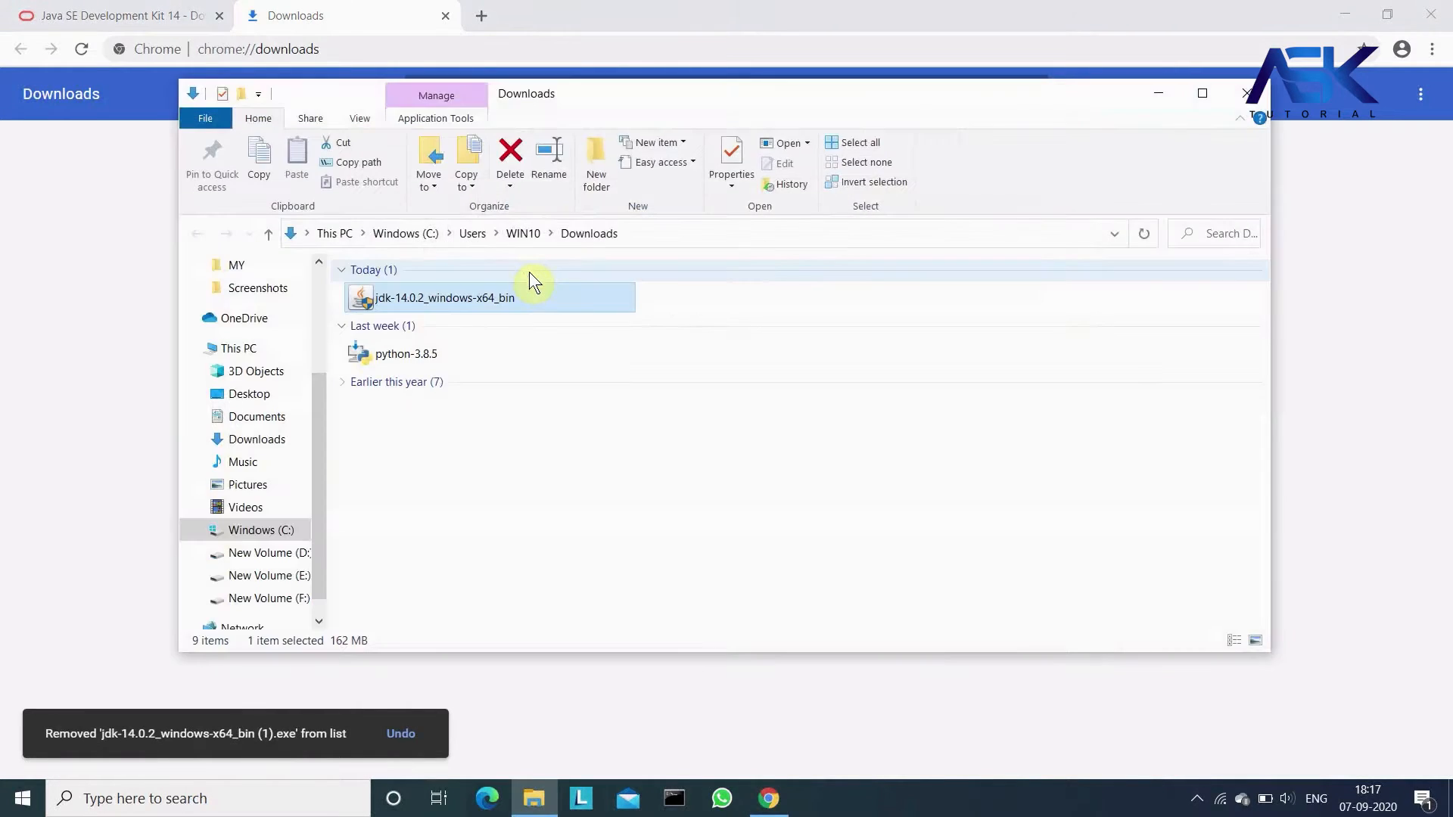
mouse_move(405, 298)
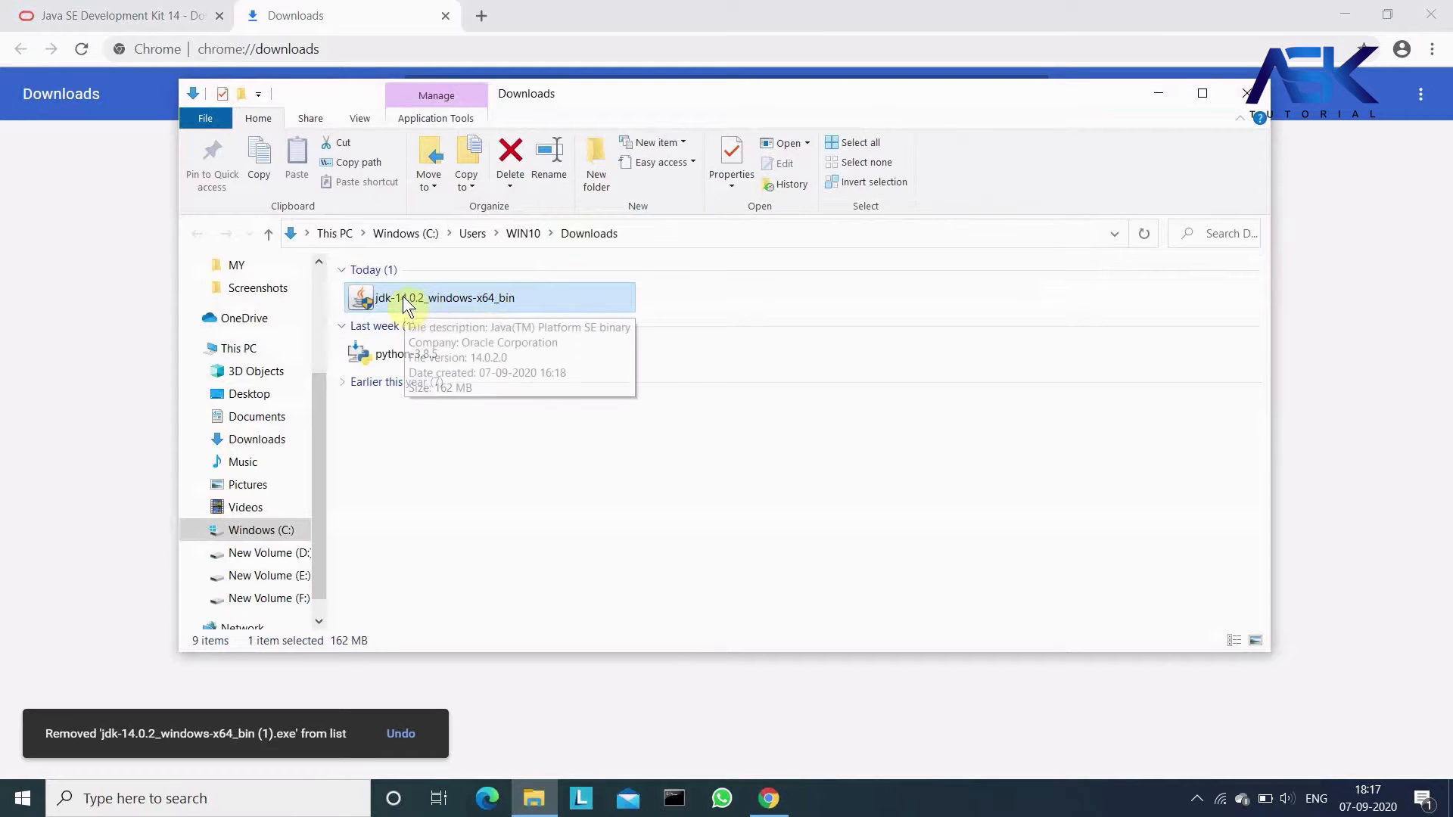
double_click(449, 301)
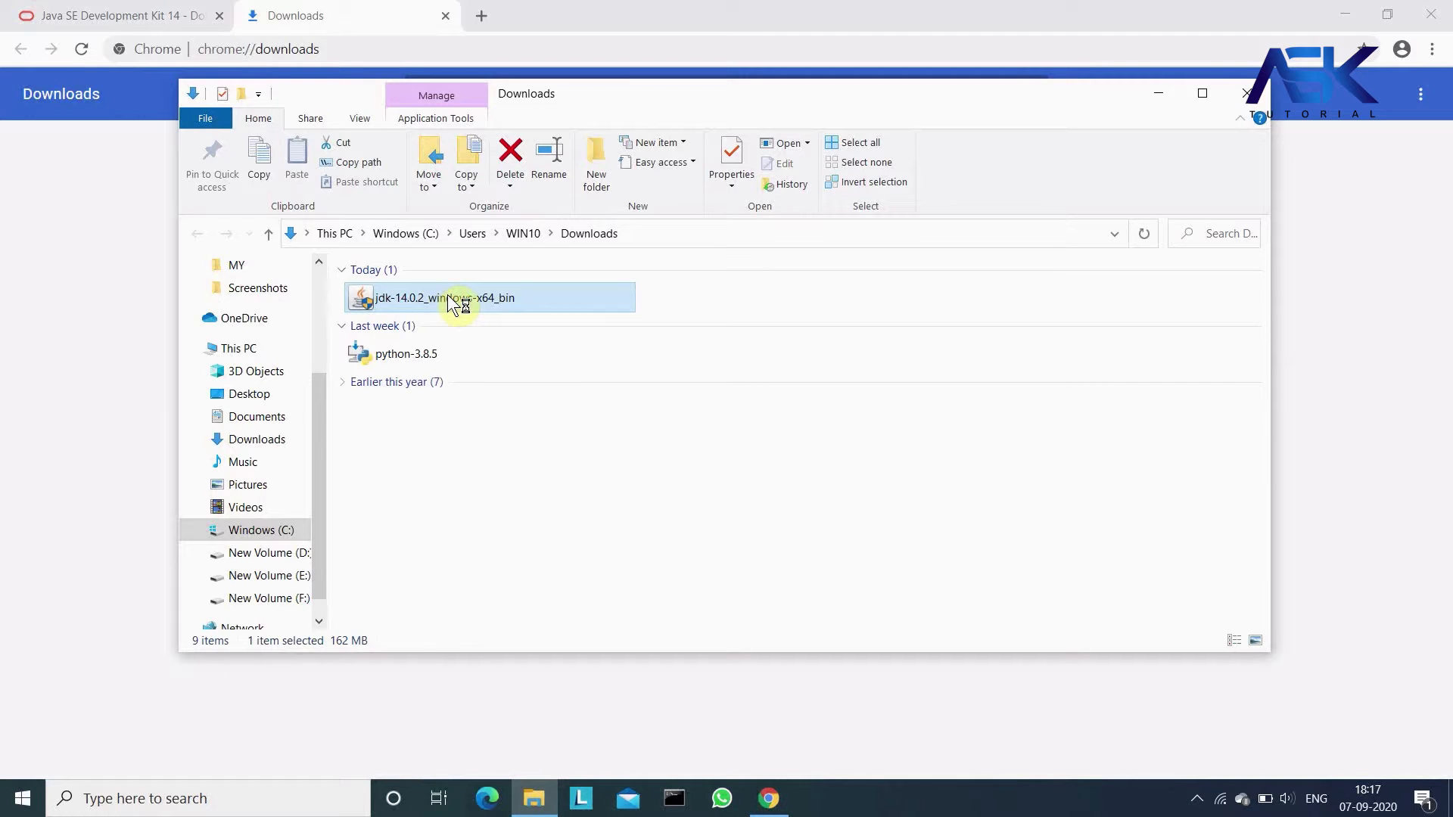
left_click(1349, 15)
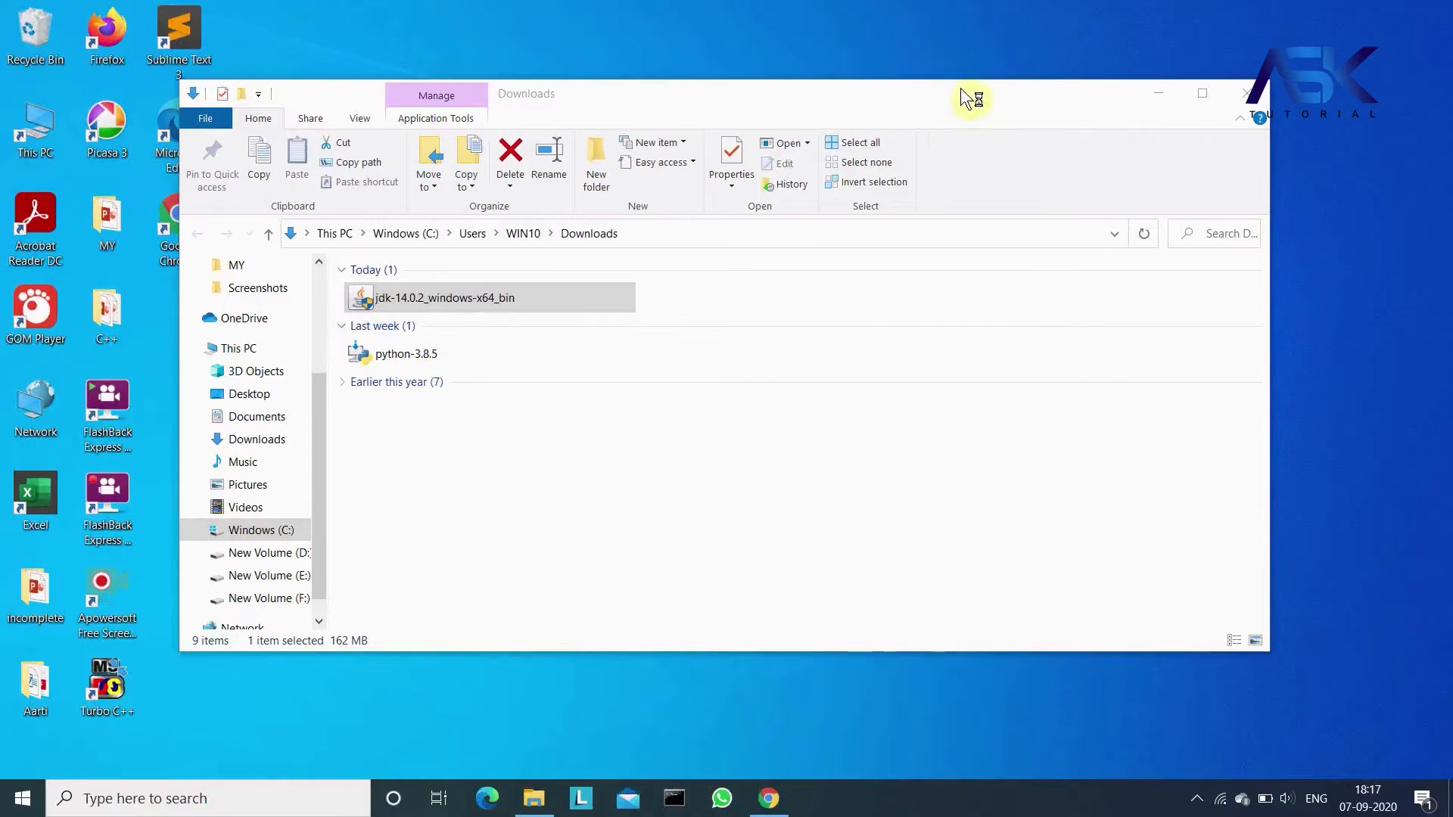
left_click(1161, 94)
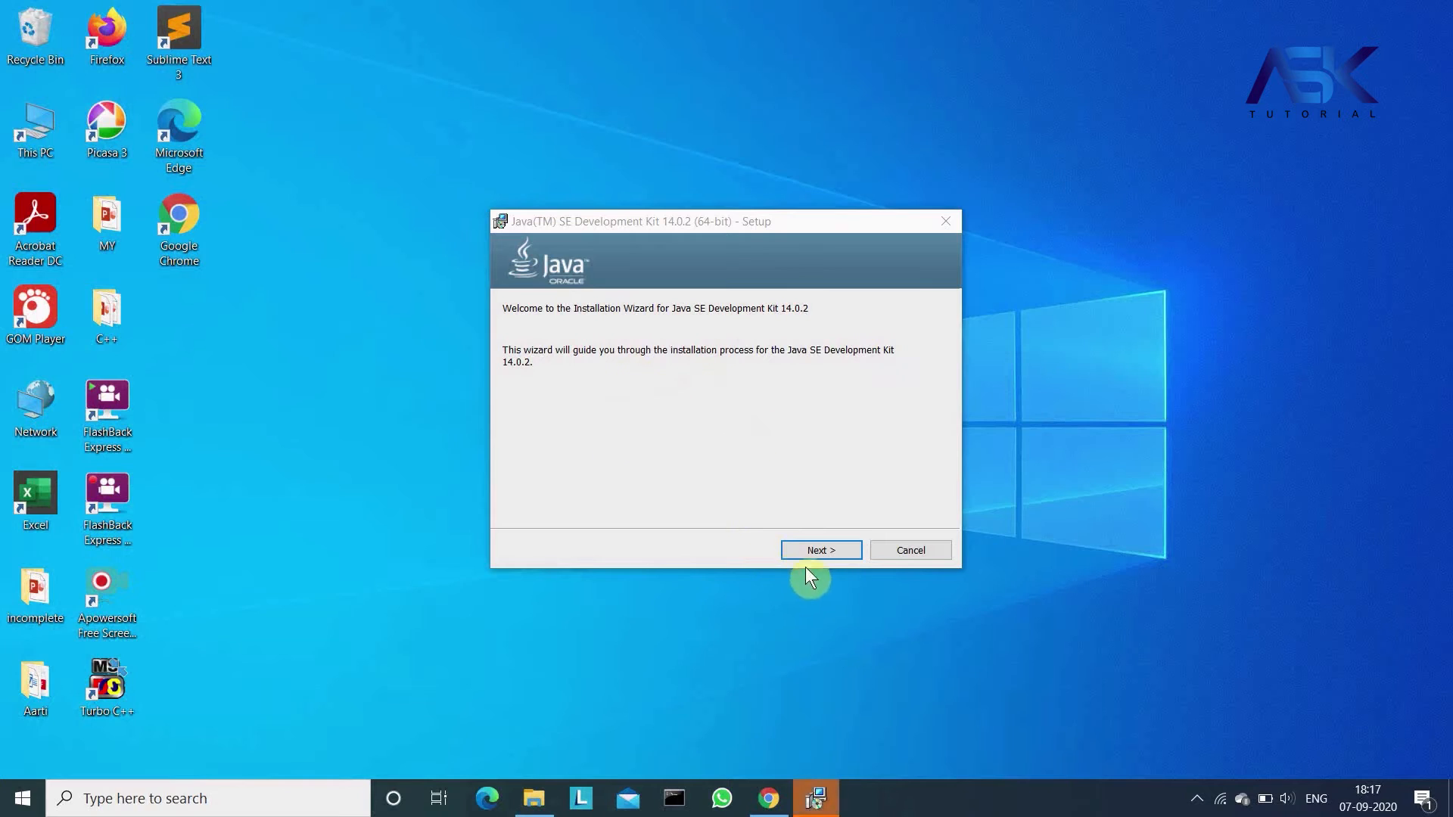
Install Java SE Development Kit 14.0.2 into the default folder C:\Program Files\Java\jdk-14.0.2\ and close the finished installer
left_click(821, 550)
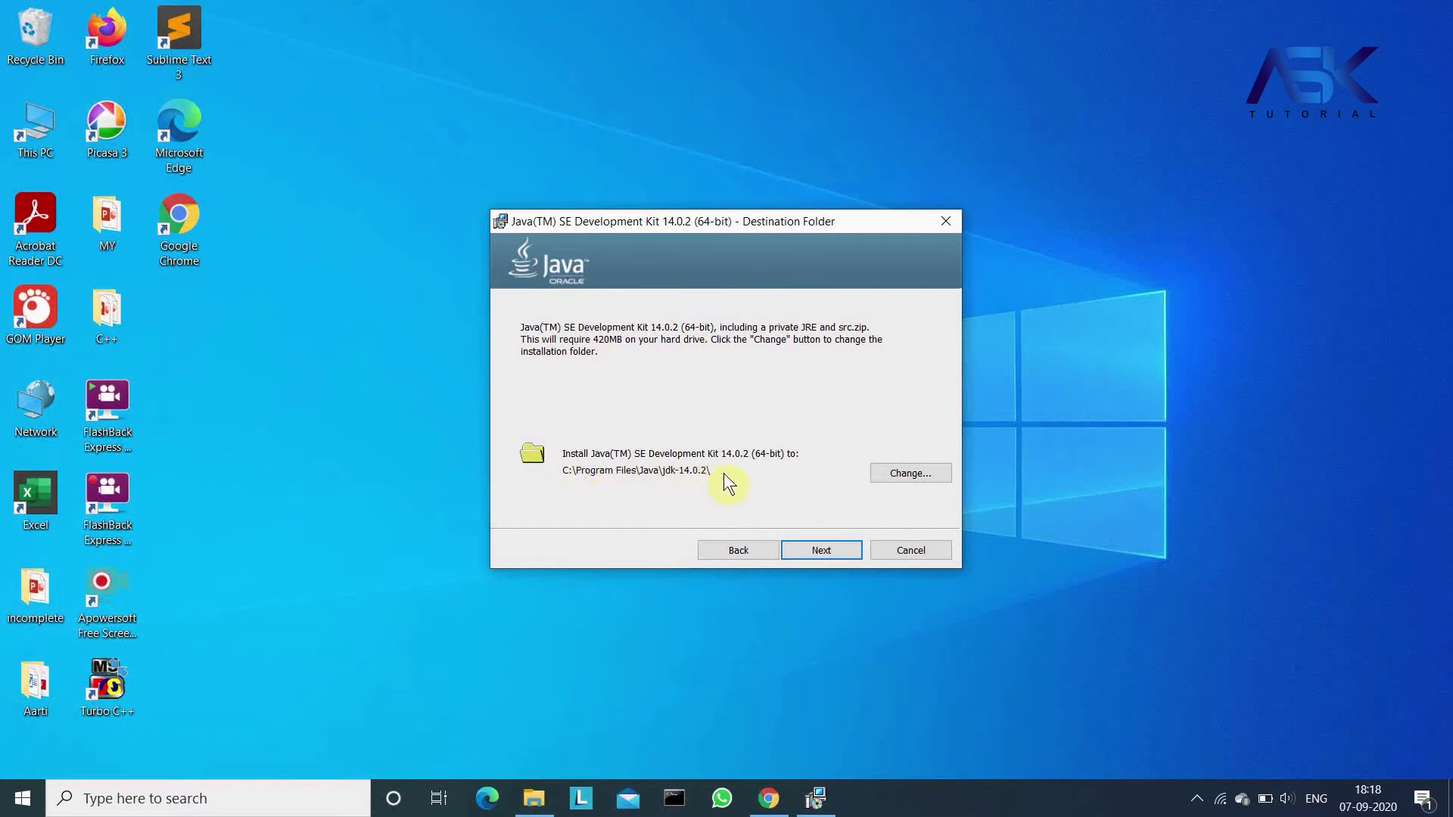
left_click(807, 550)
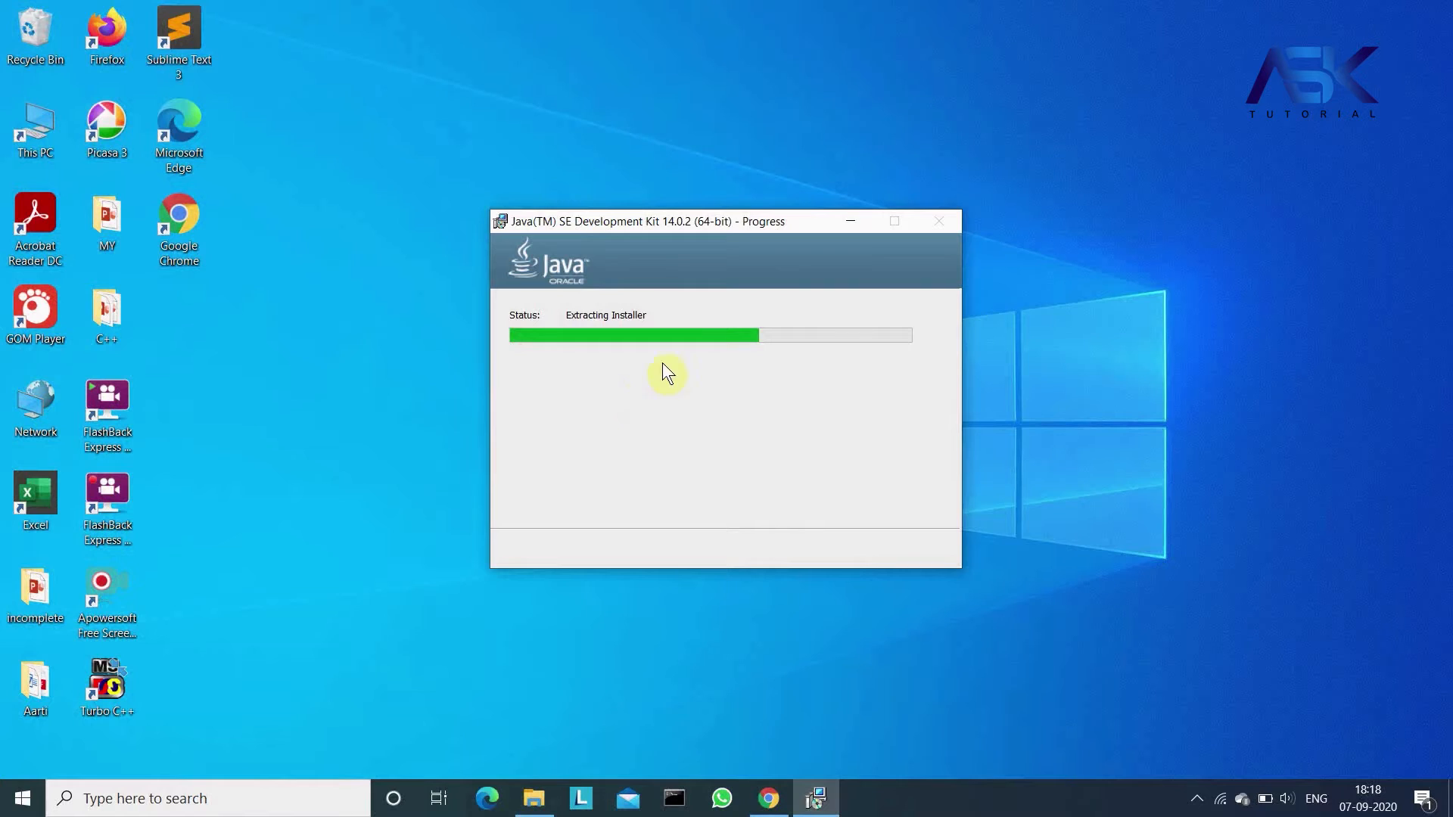
left_click_drag(697, 218, 707, 218)
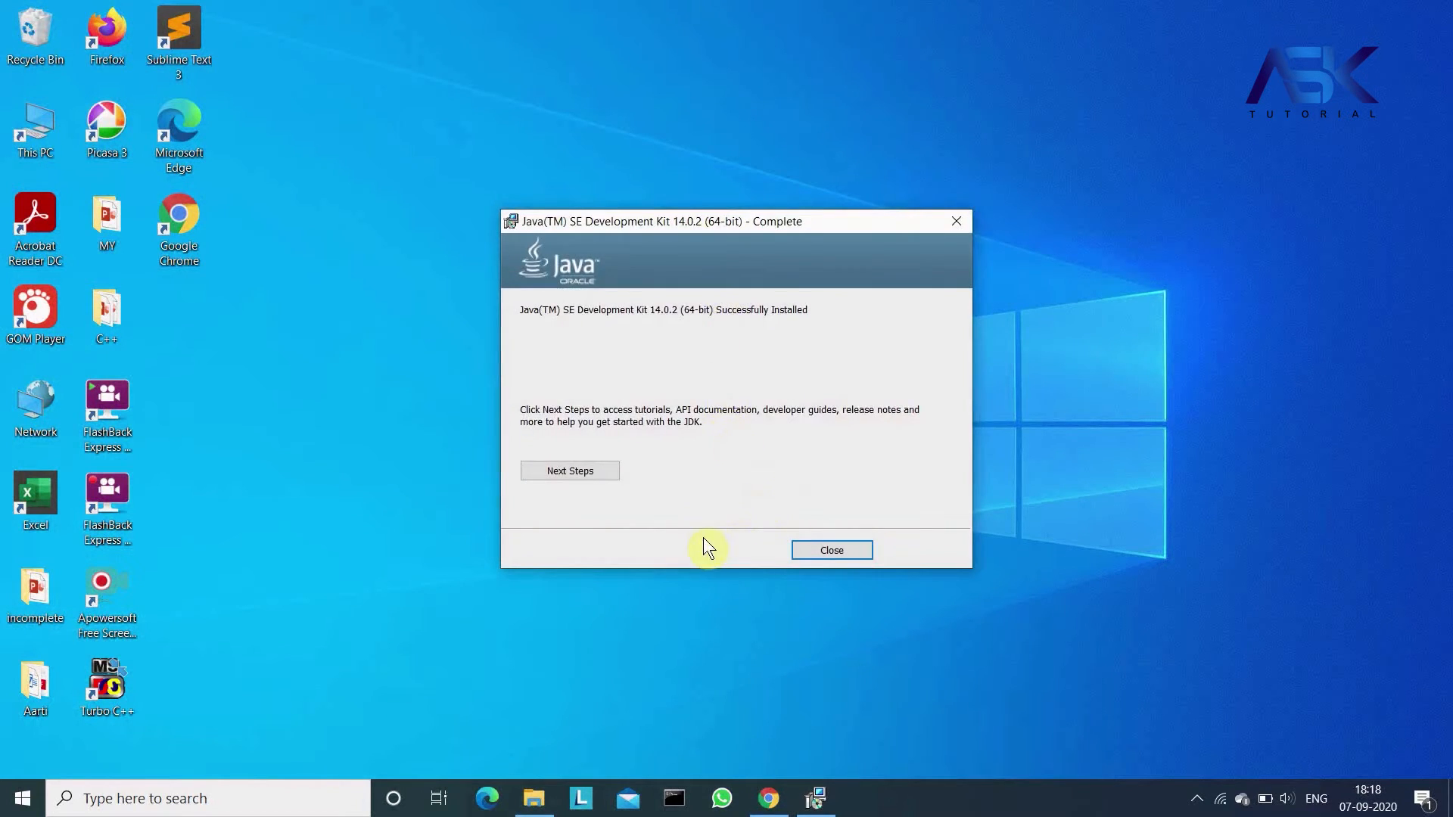
left_click(816, 555)
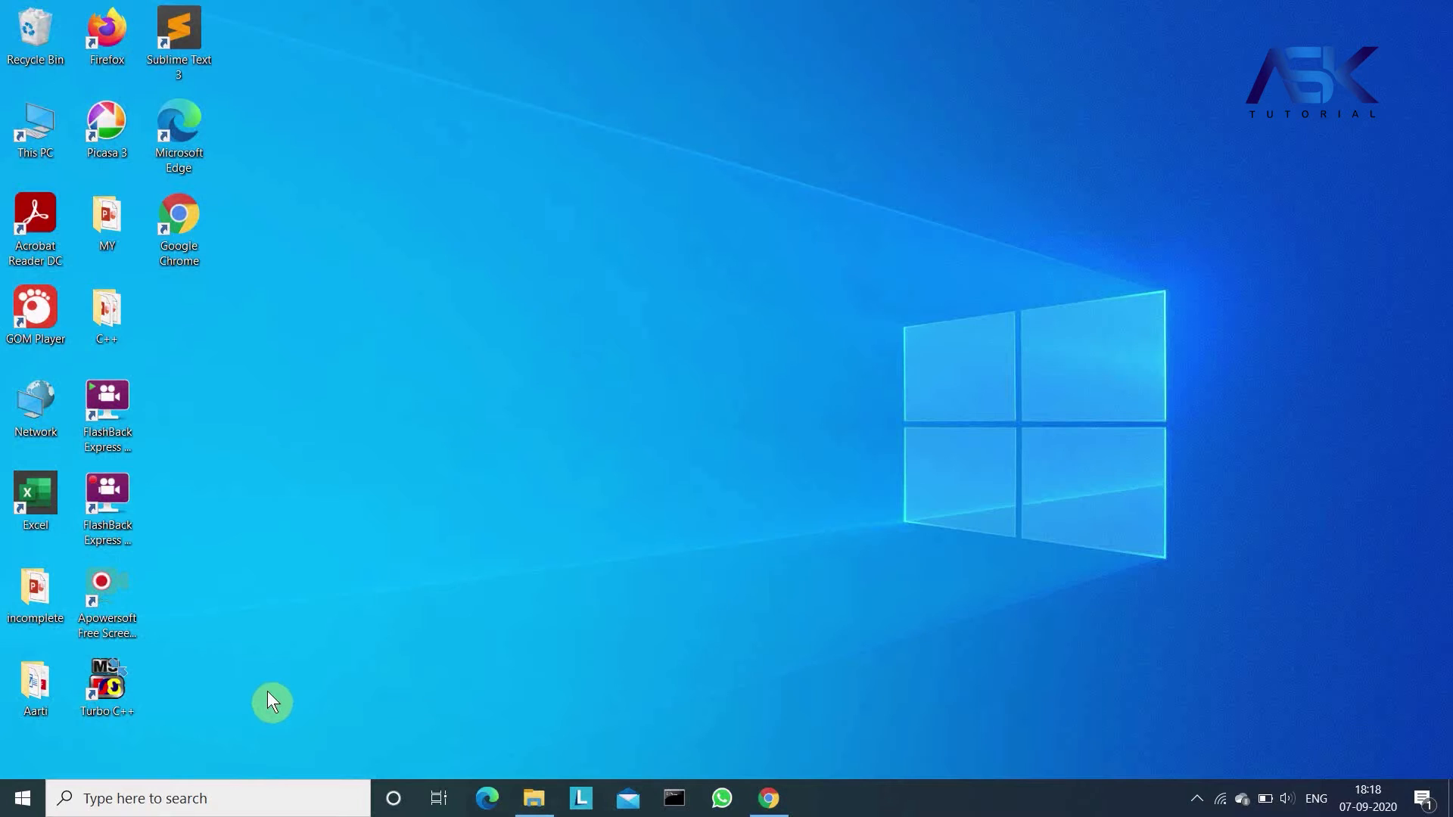
Search Windows for "envir", open the system environment variables settings, and bring up the Environment Variables dialog
left_click(168, 797)
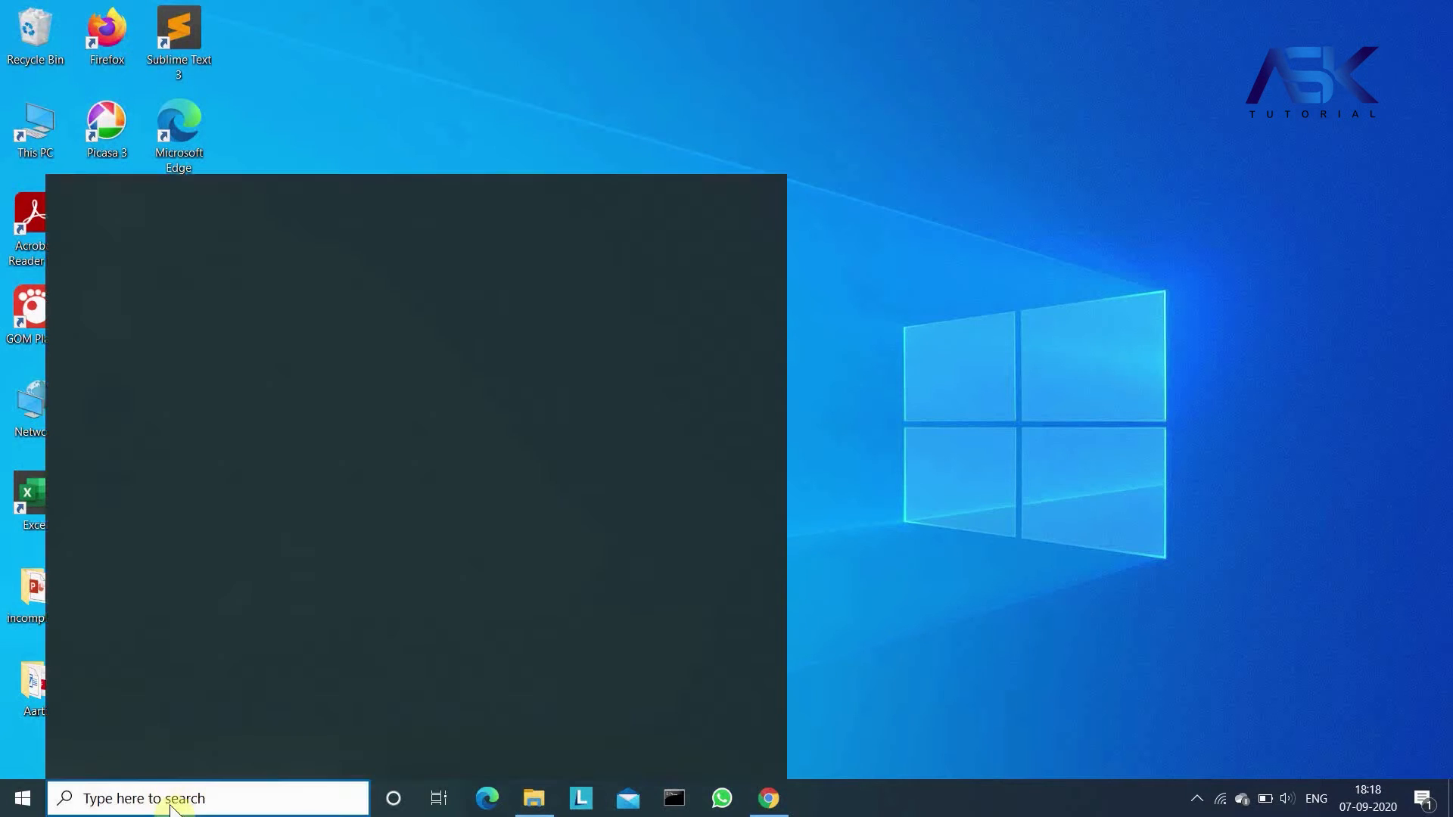
type("en")
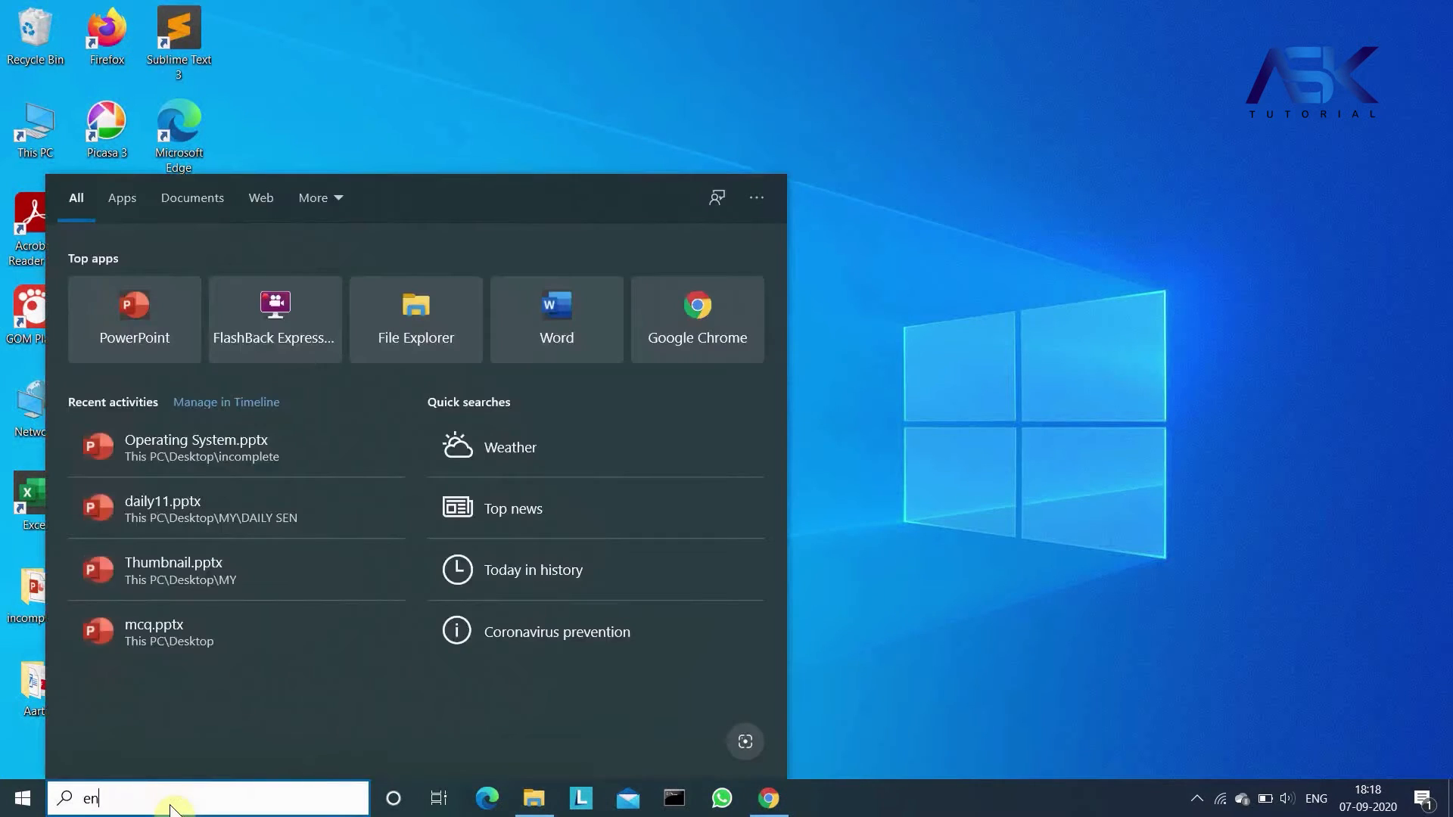
type("vir")
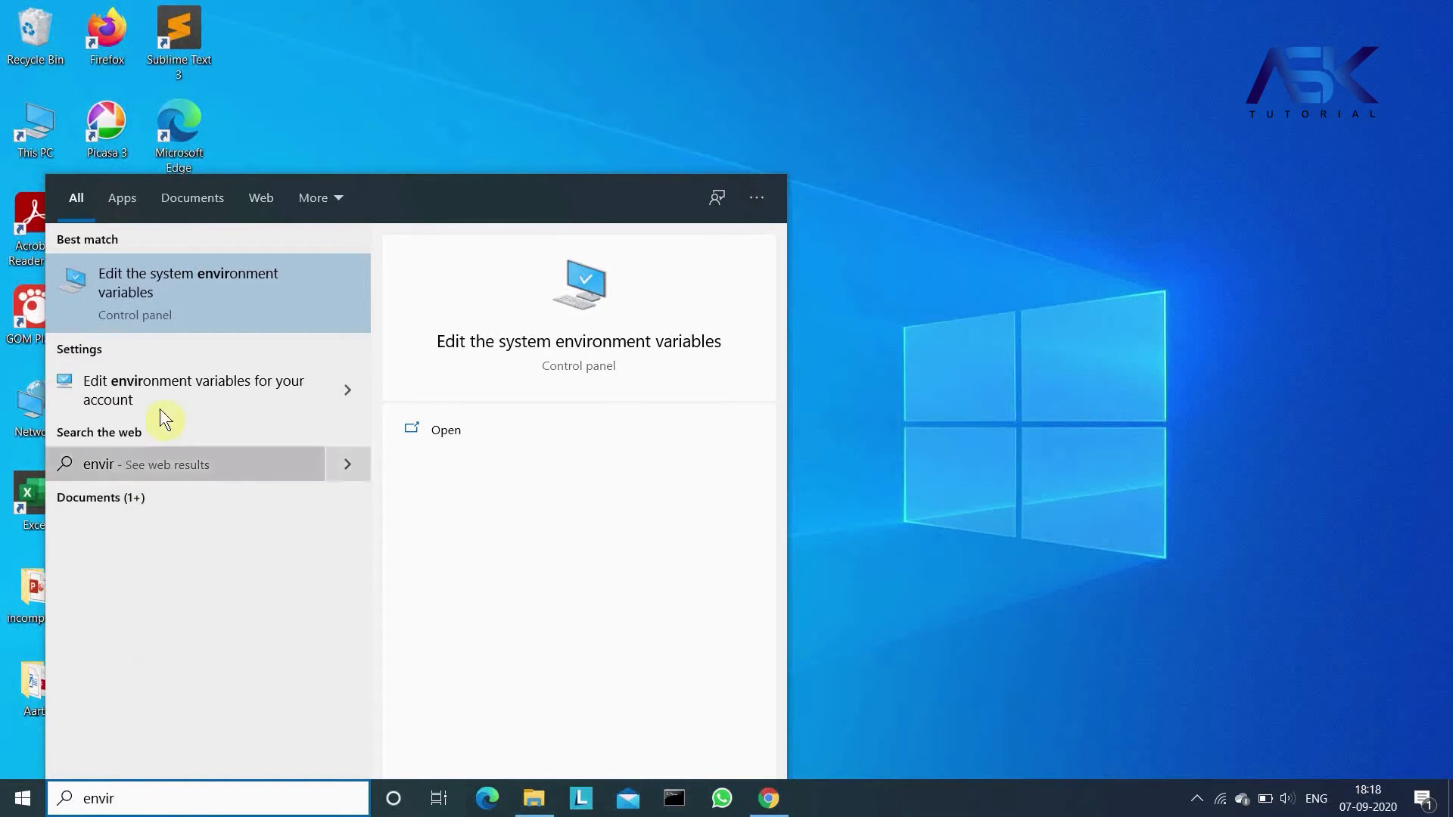
left_click(265, 275)
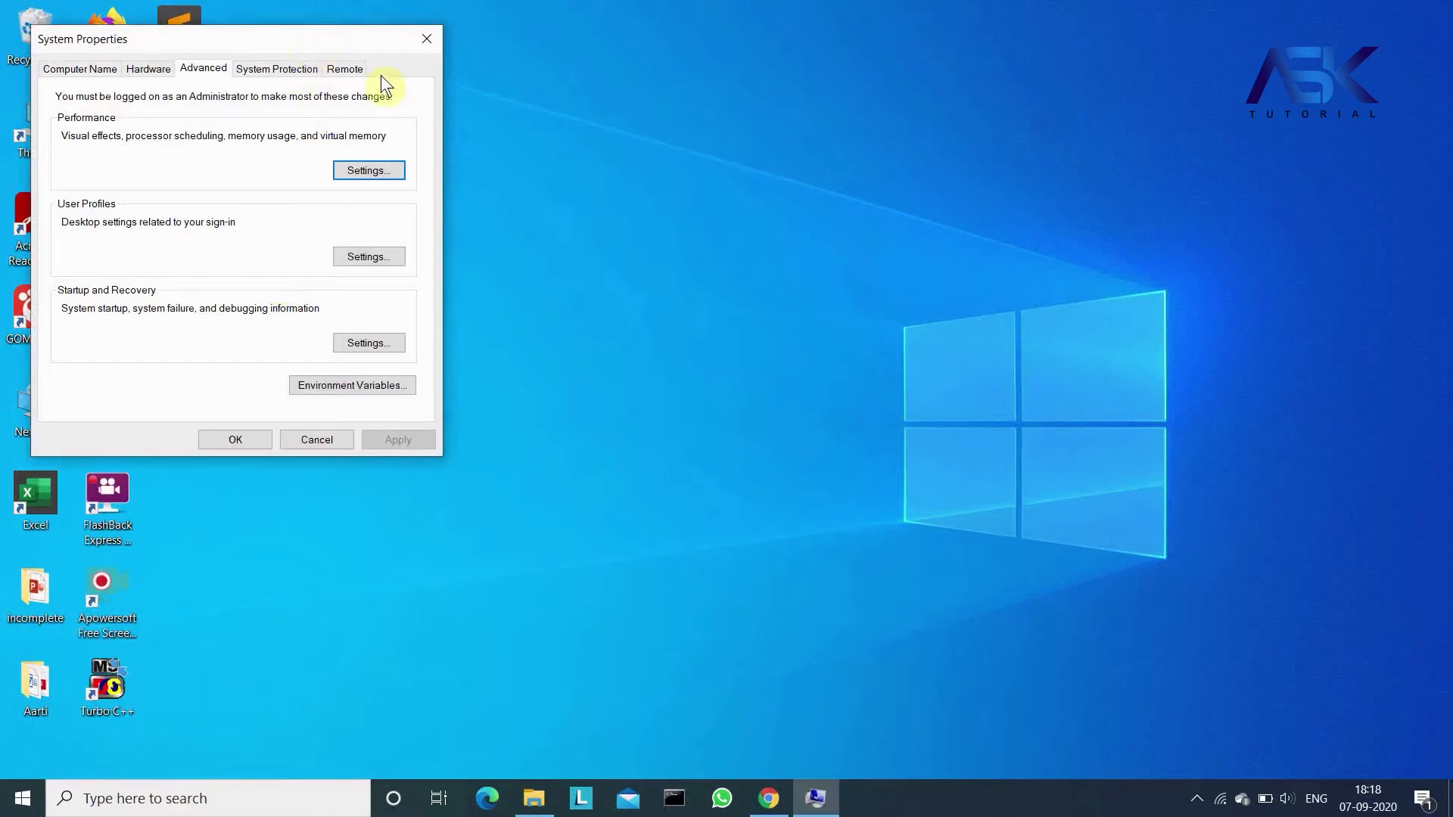
left_click_drag(309, 39, 786, 238)
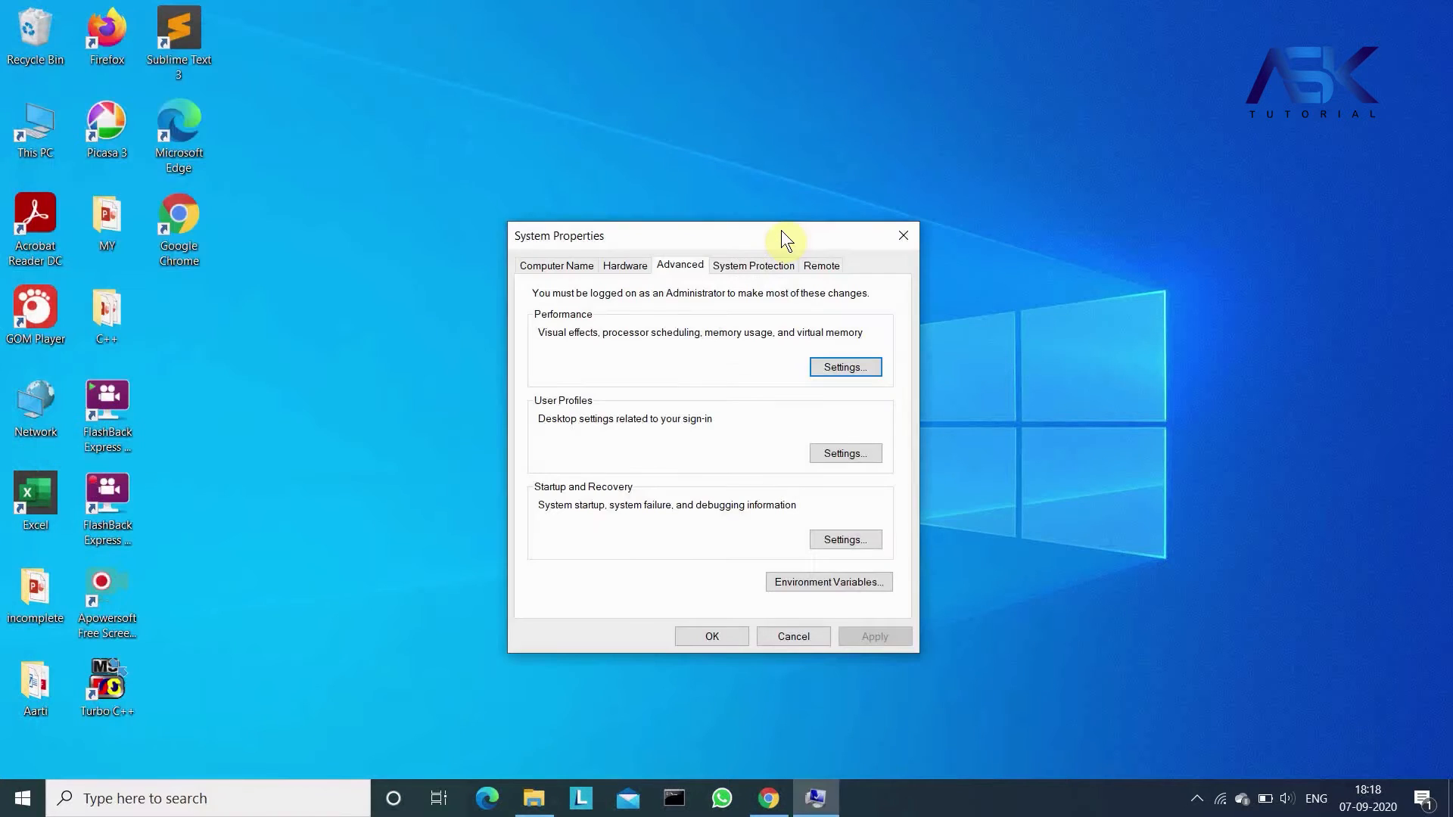
left_click(829, 583)
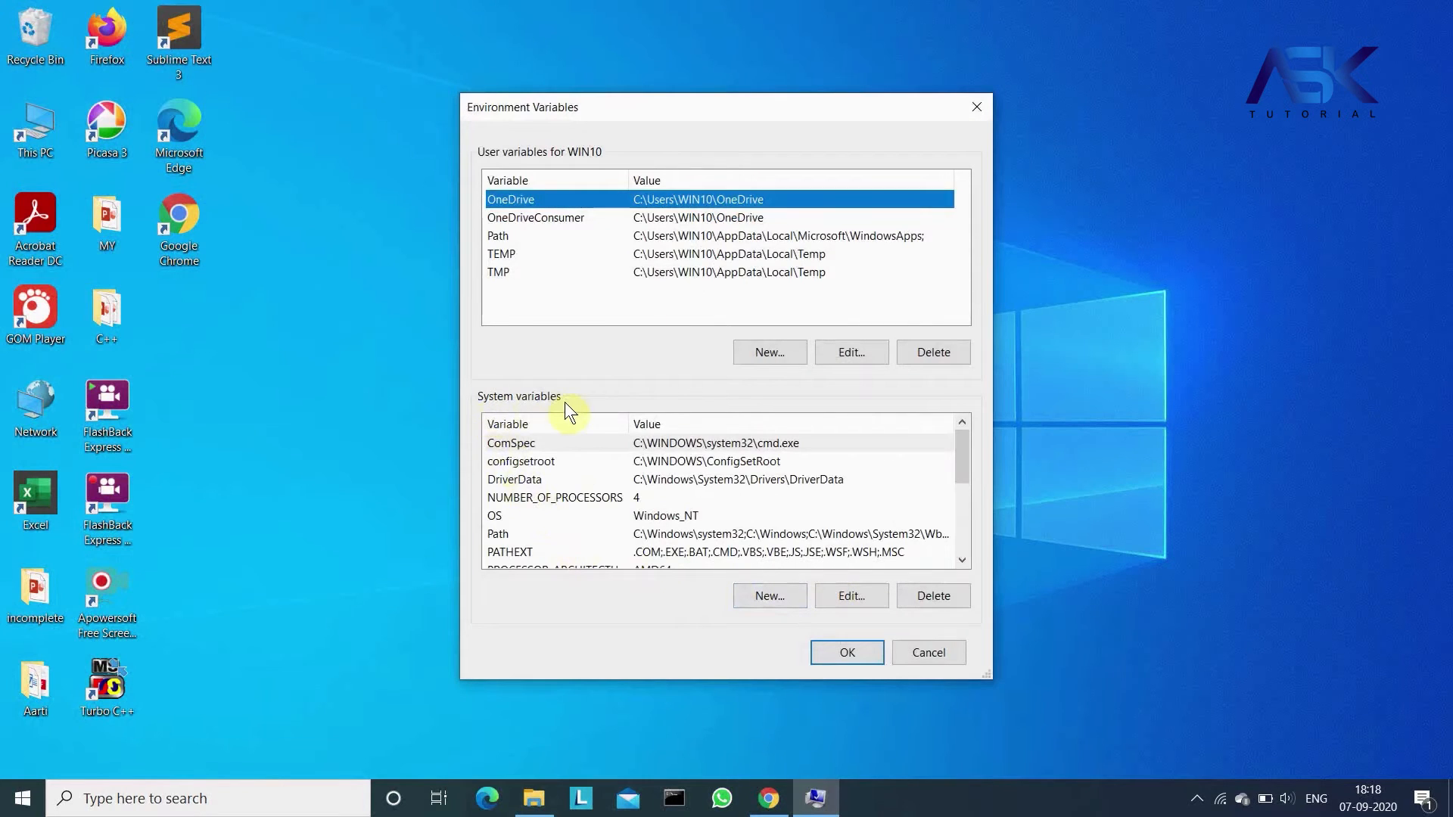
Open the system variable Path for editing and start a new blank entry
left_click(498, 534)
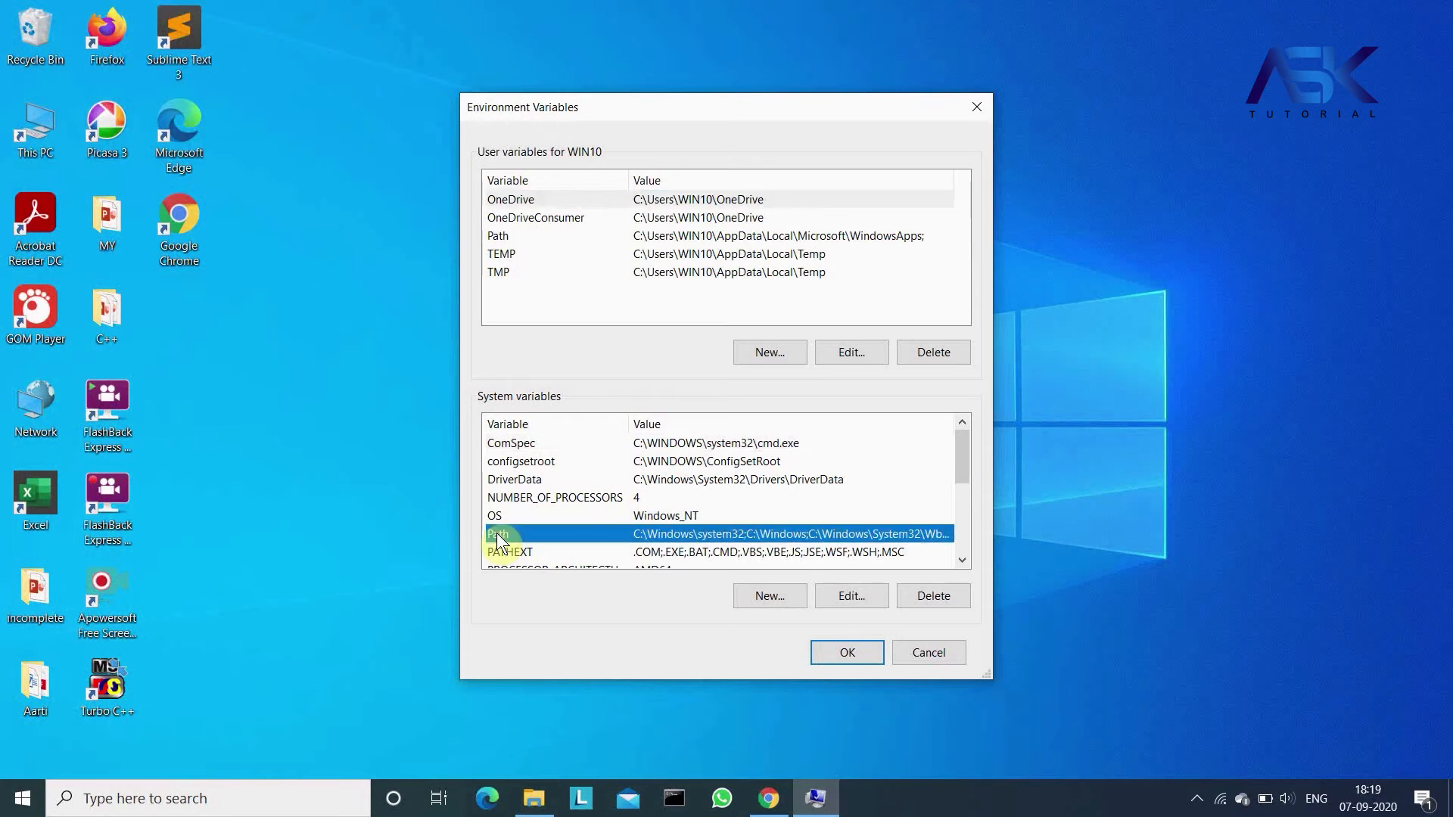
left_click(849, 599)
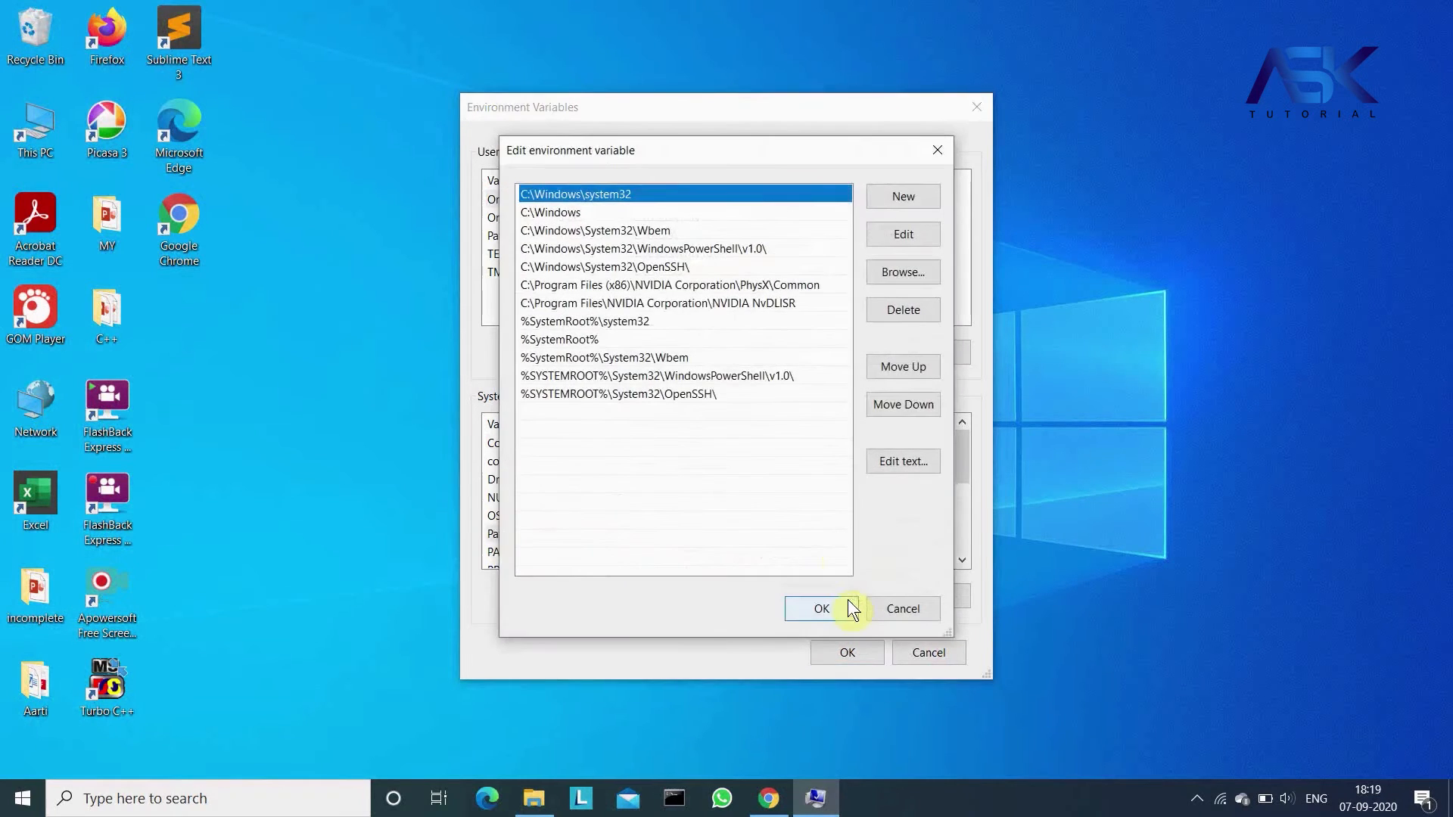
left_click(894, 196)
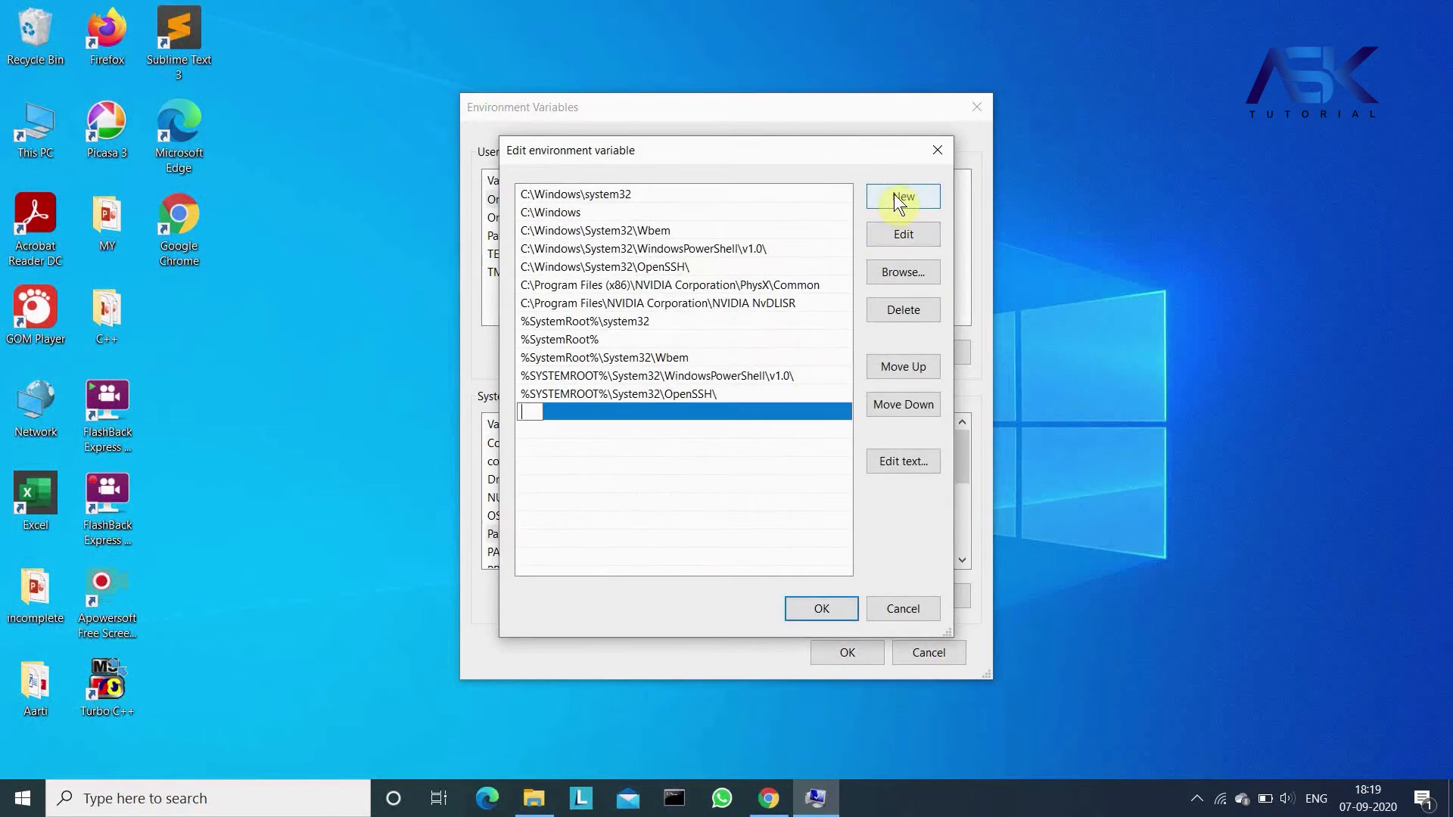
Browse to C:\Program Files\Java\jdk-14.0.2\bin in File Explorer, copy the folder's full path, and minimize the window
left_click(38, 129)
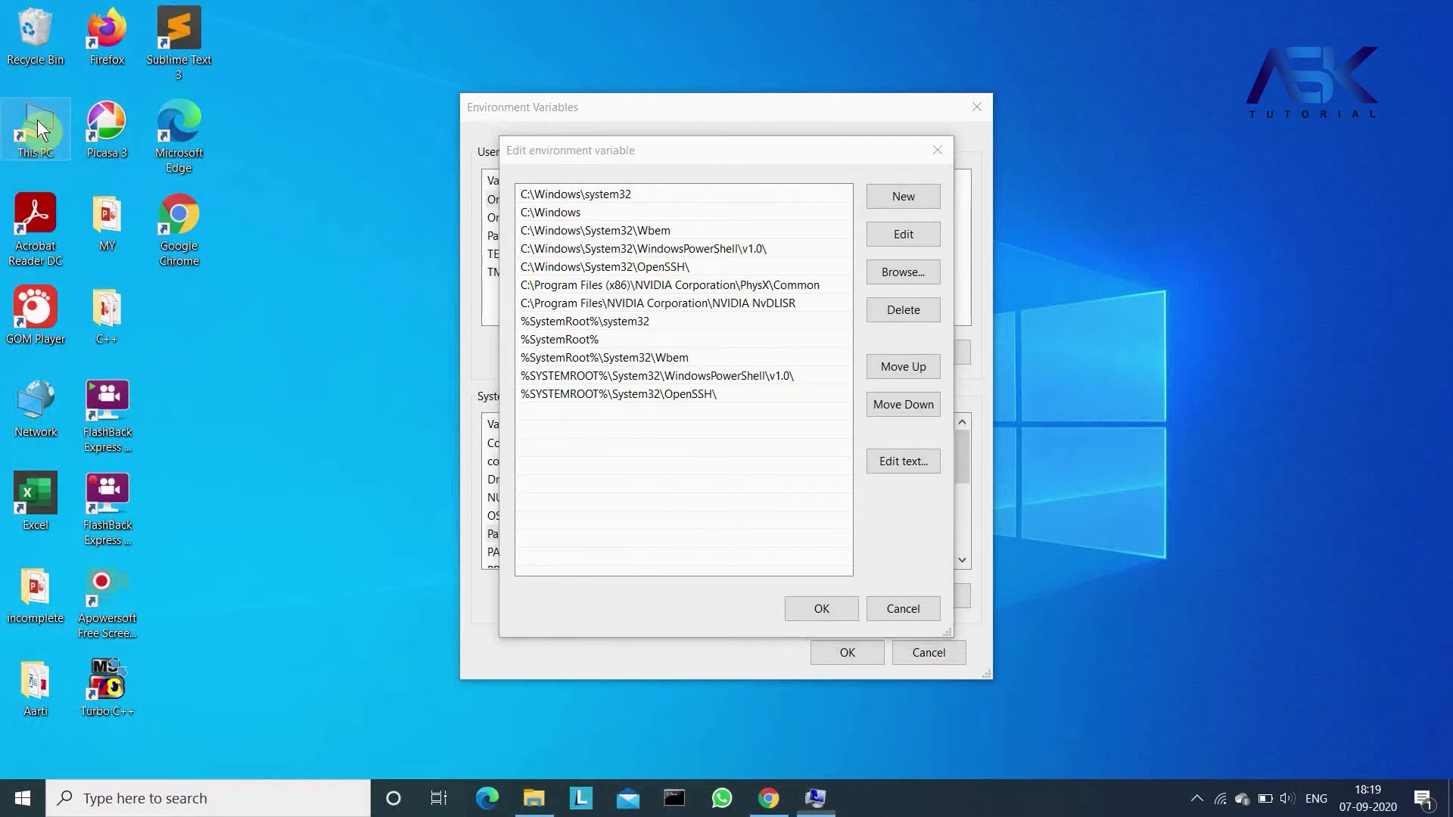
double_click(38, 130)
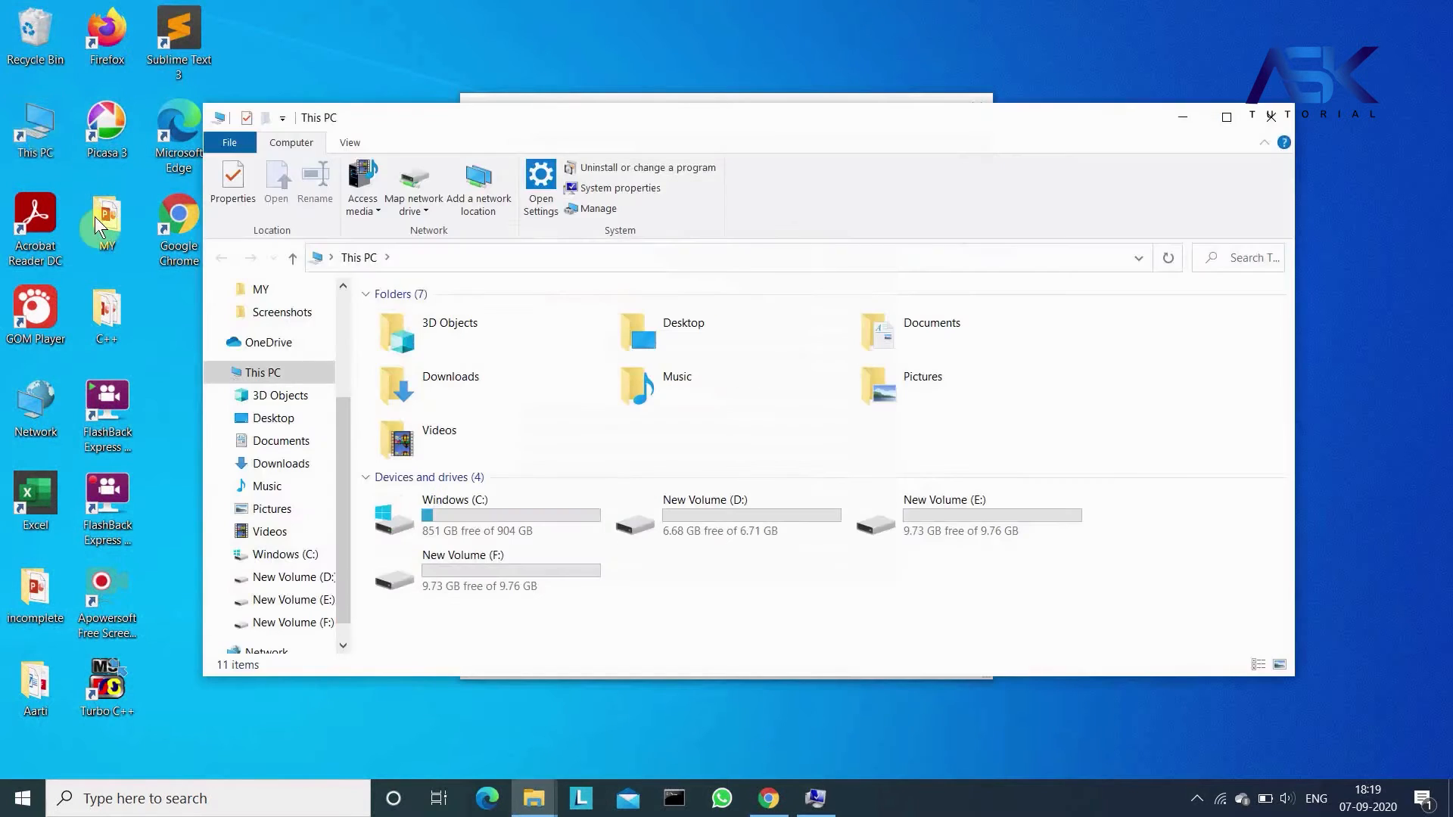
double_click(476, 510)
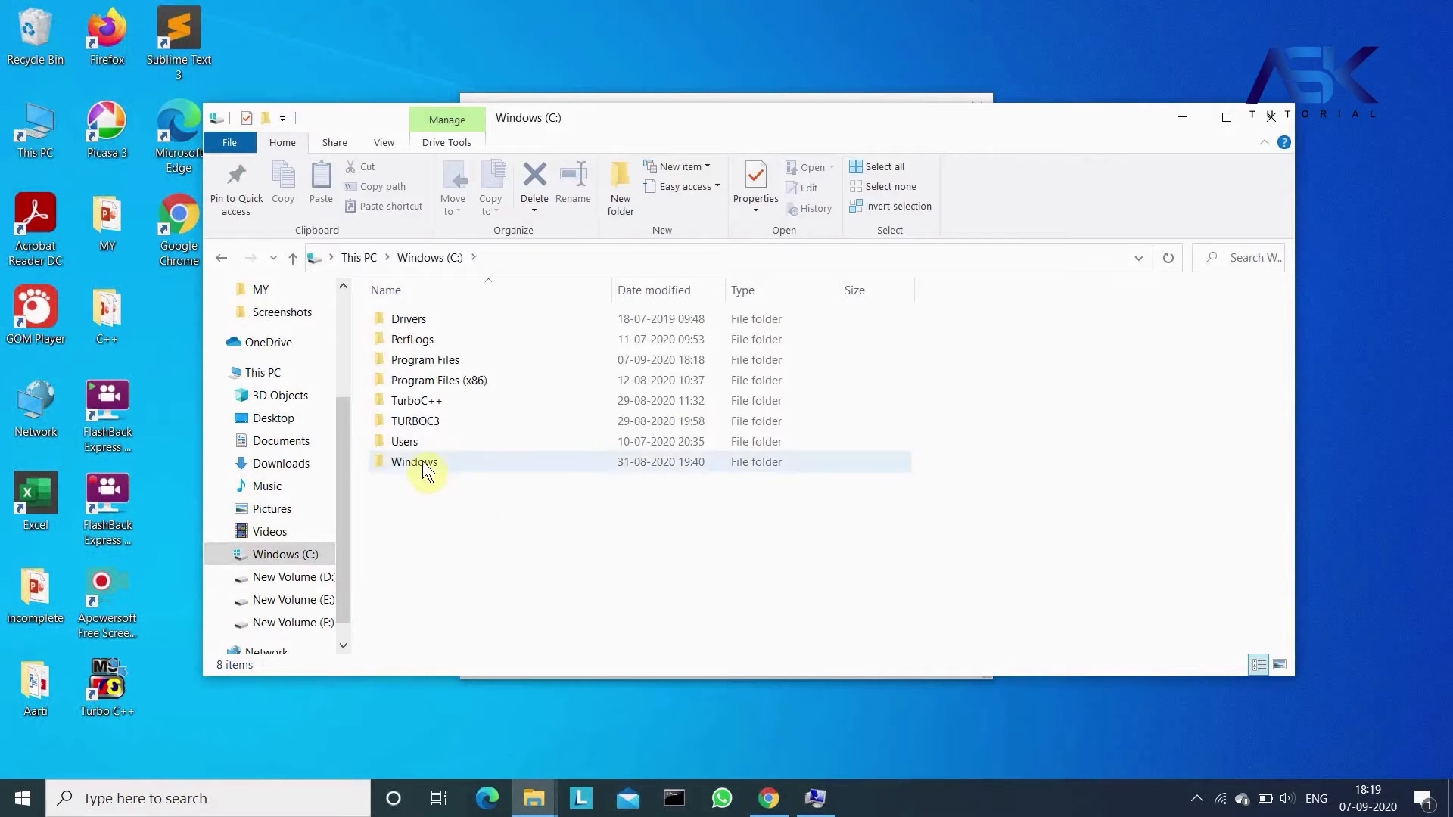
double_click(452, 352)
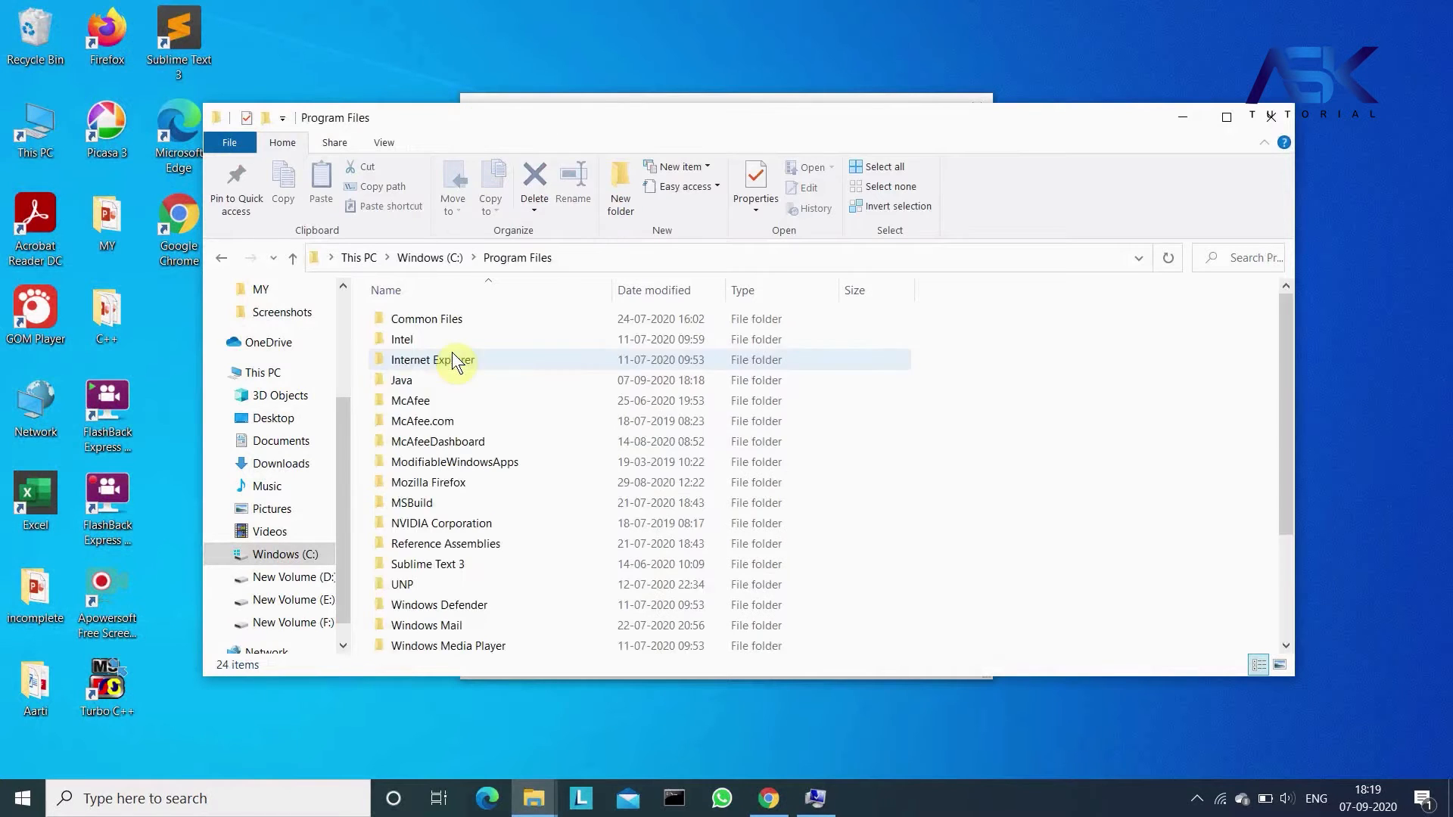
double_click(401, 380)
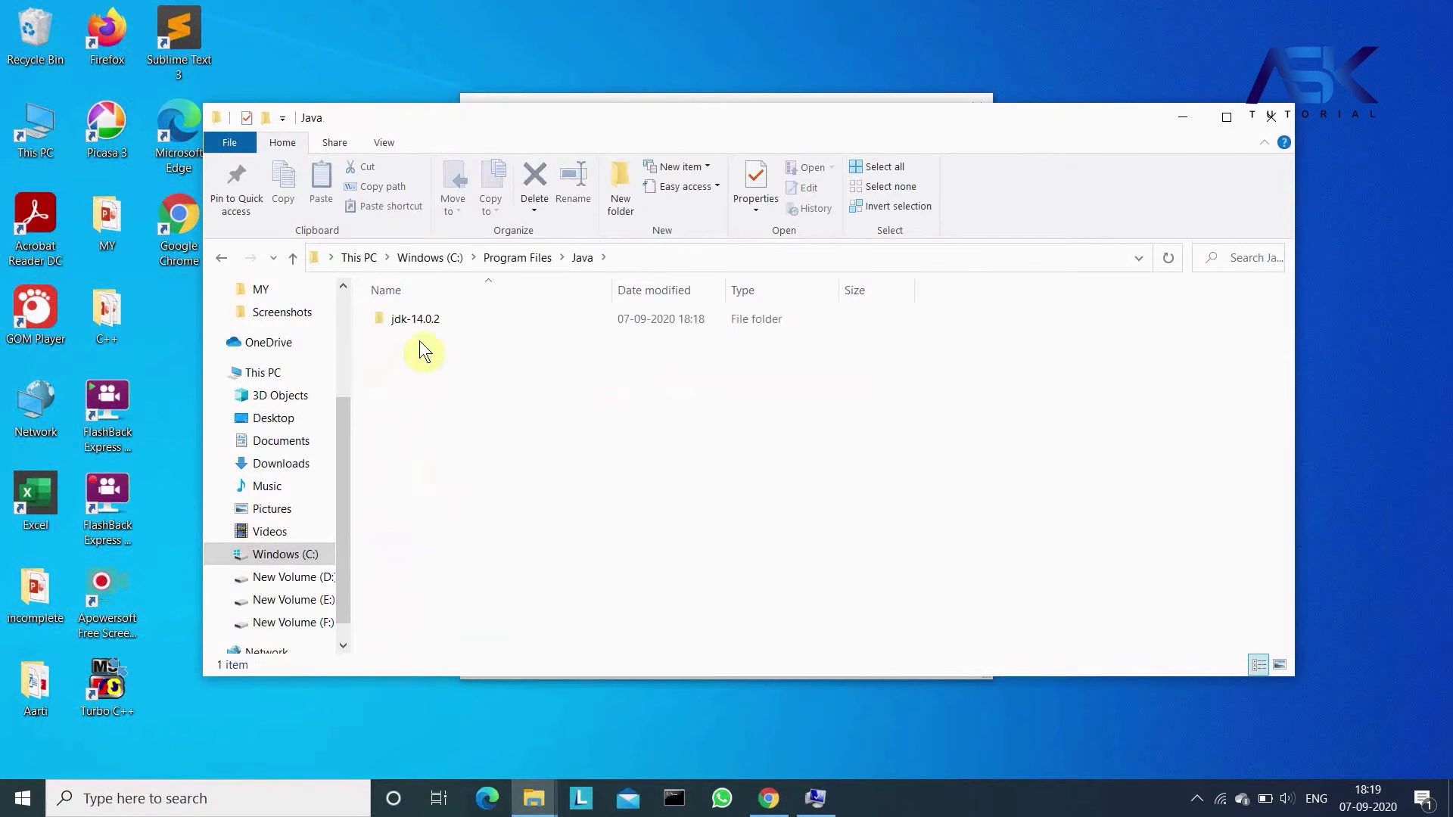
left_click(445, 320)
double_click(445, 322)
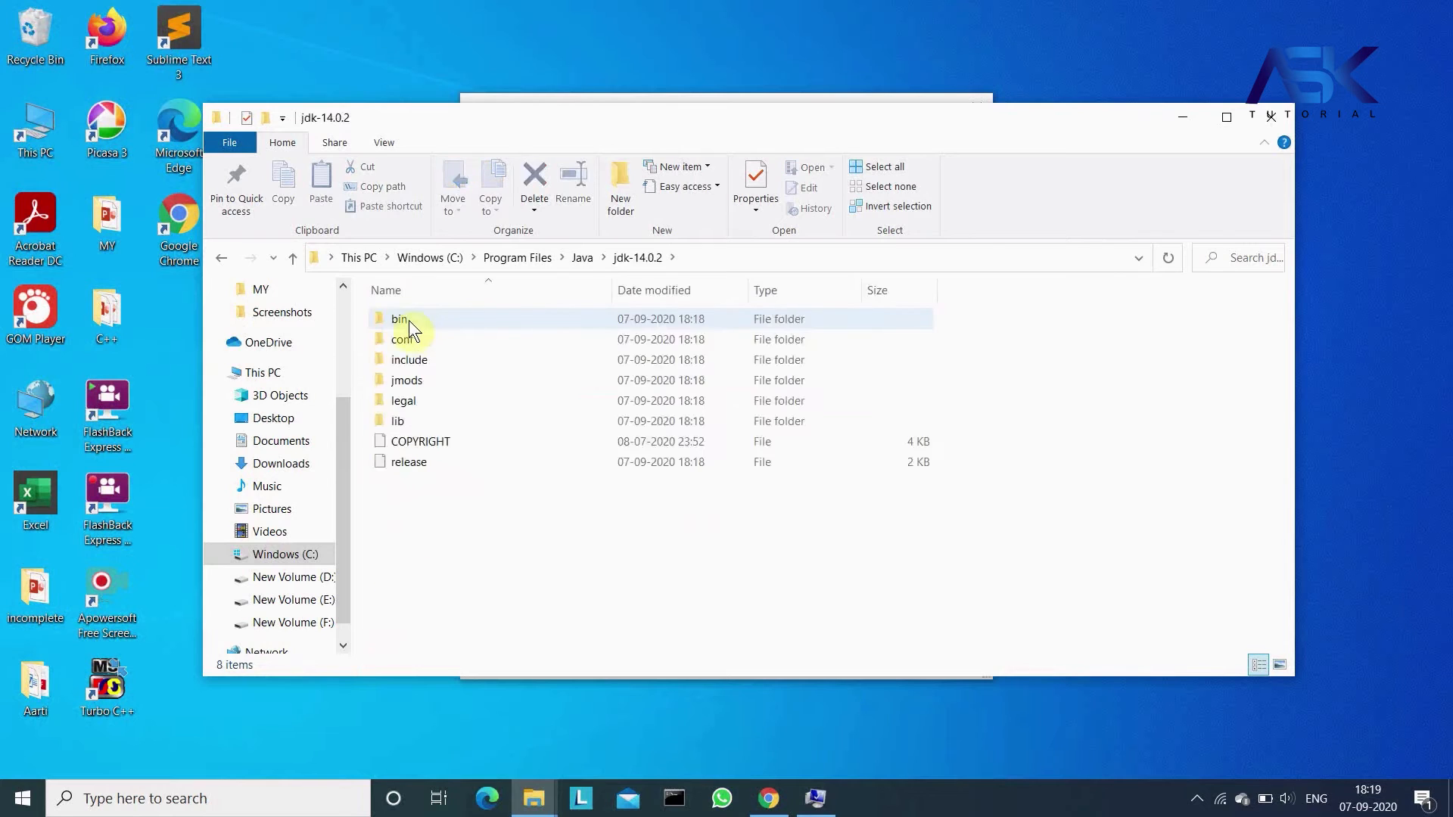
double_click(409, 320)
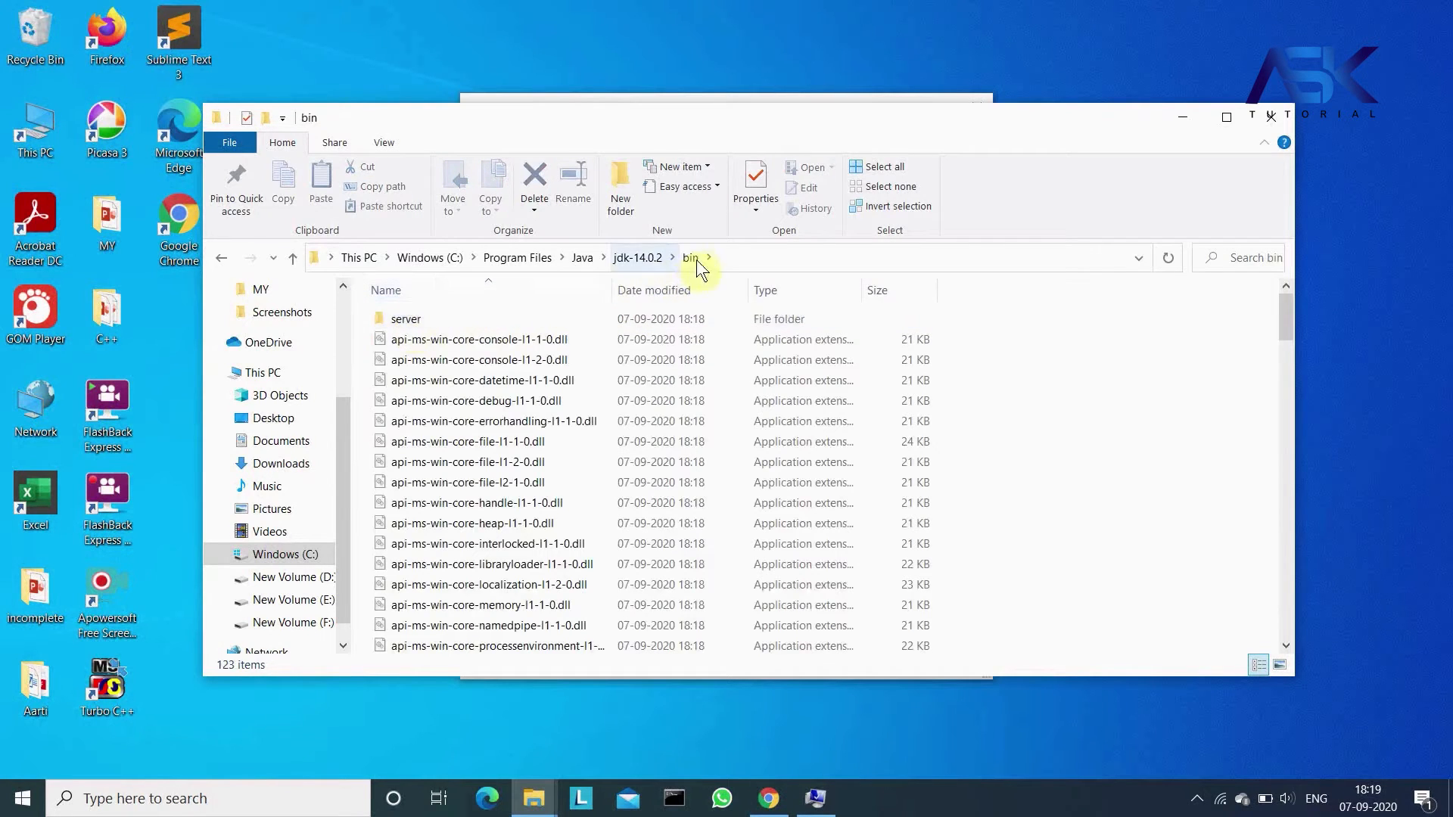
left_click(727, 258)
key("ctrl+c")
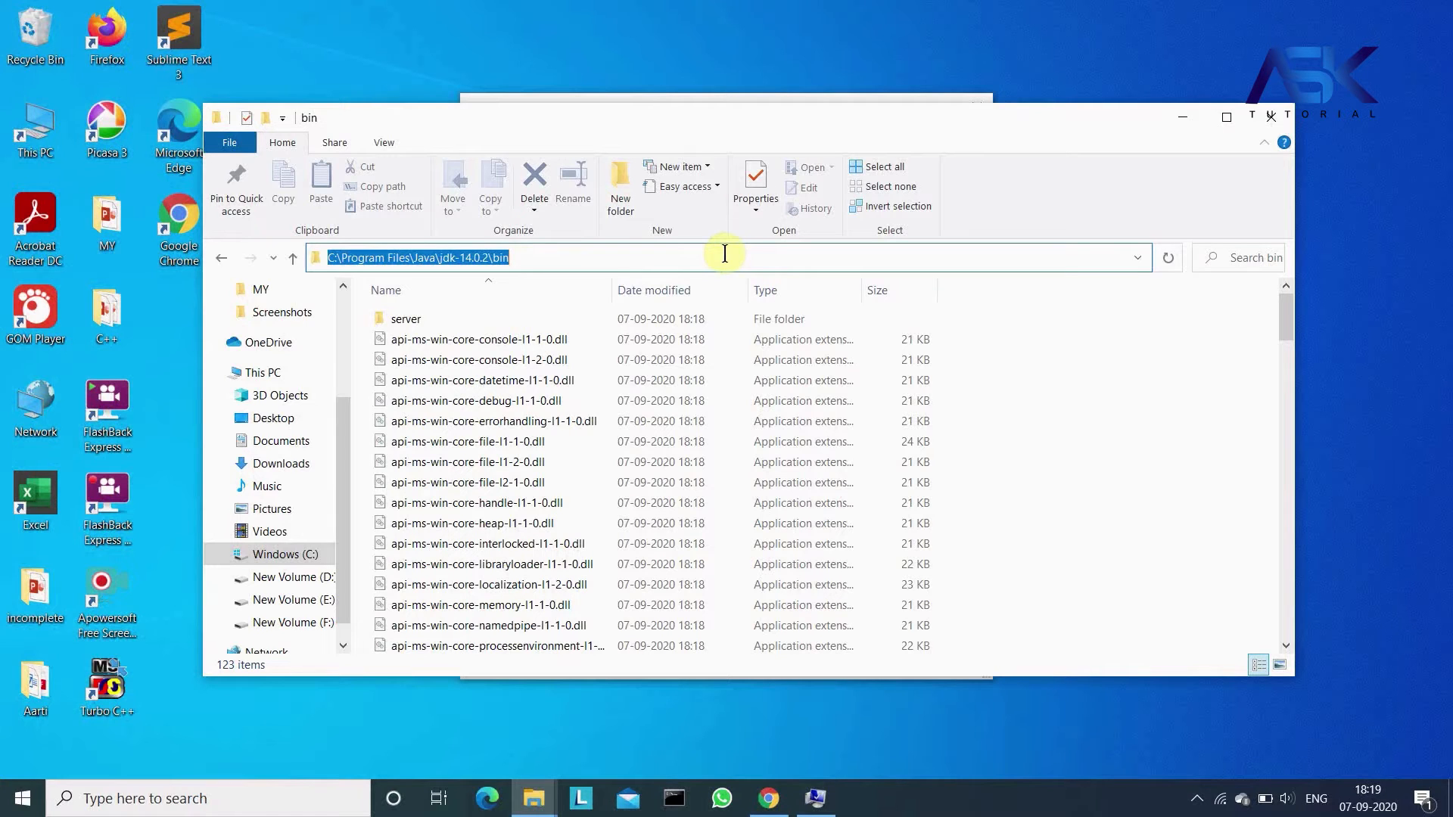
left_click(1175, 123)
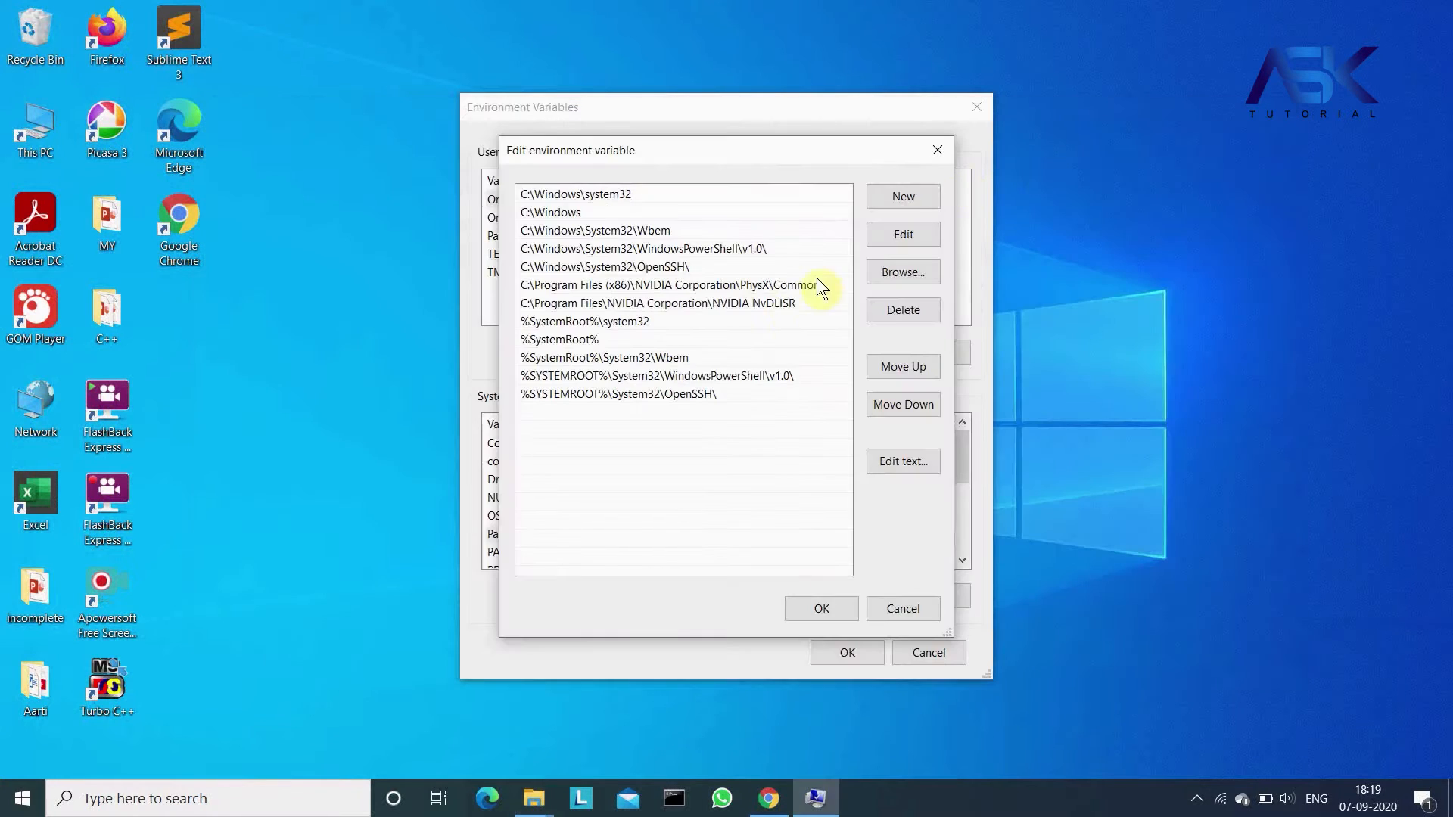
Add C:\Program Files\Java\jdk-14.0.2\bin as a new entry of the system Path variable and accept the edit
left_click(907, 195)
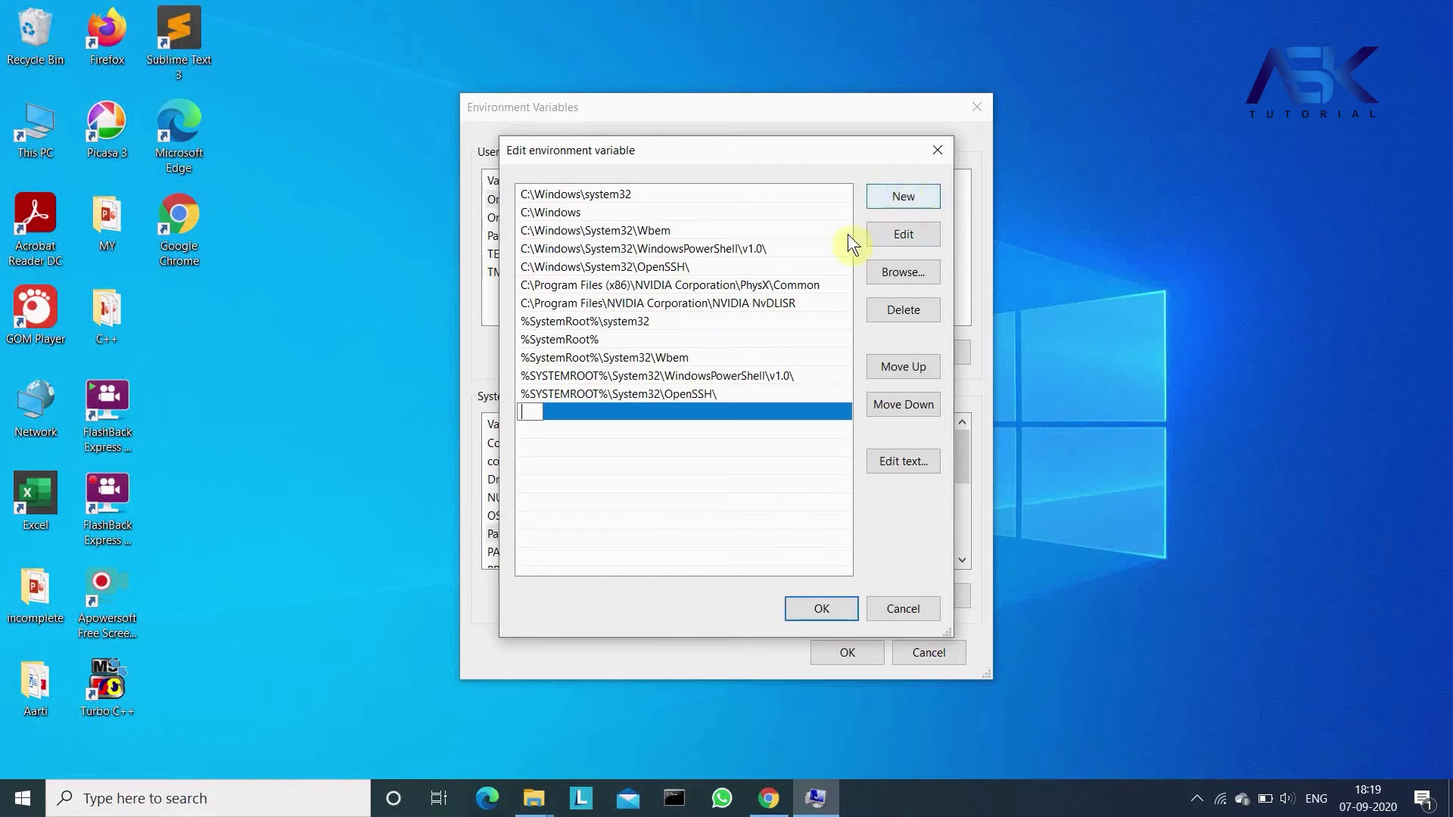
key("ctrl+v")
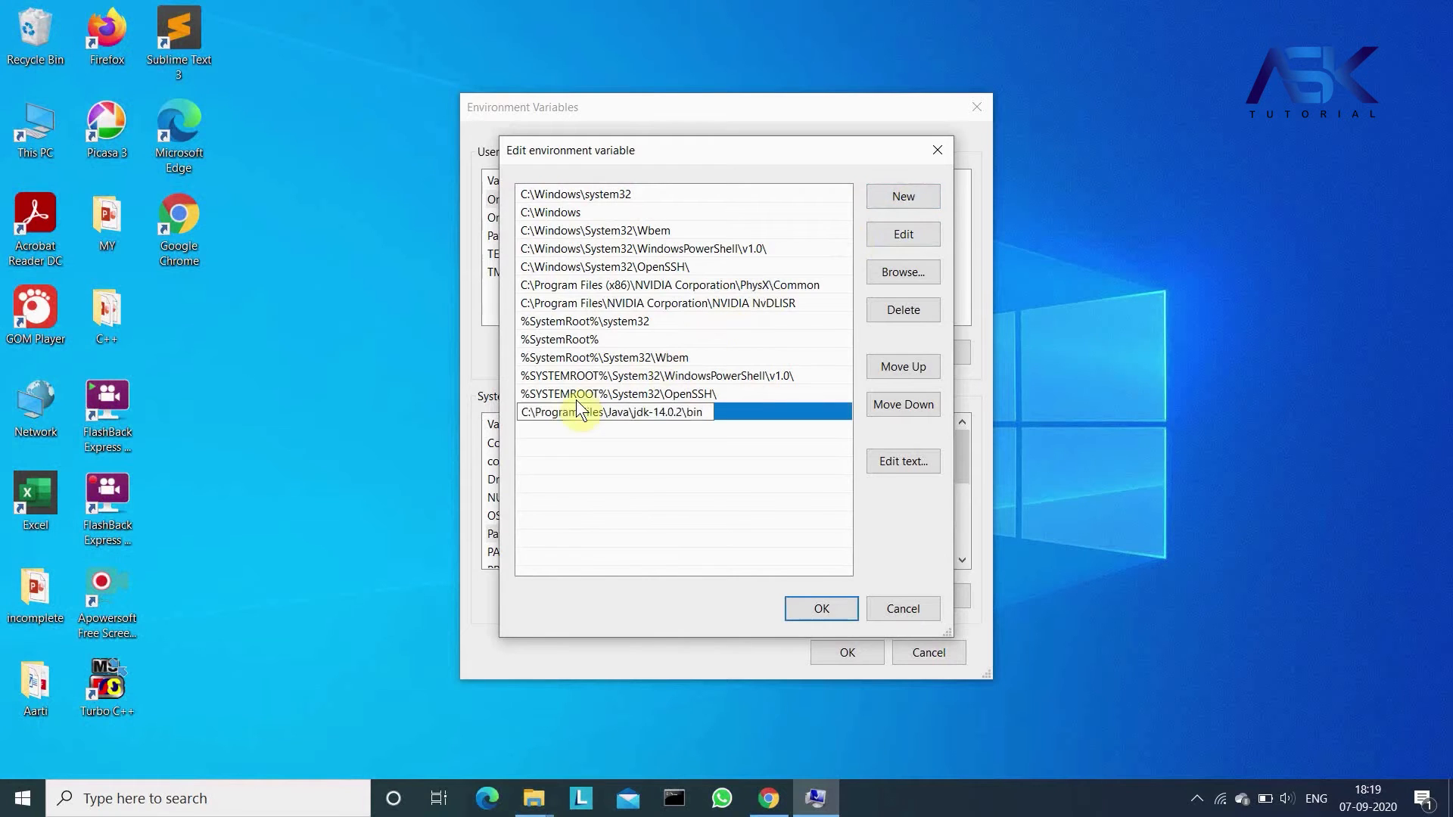
left_click(809, 604)
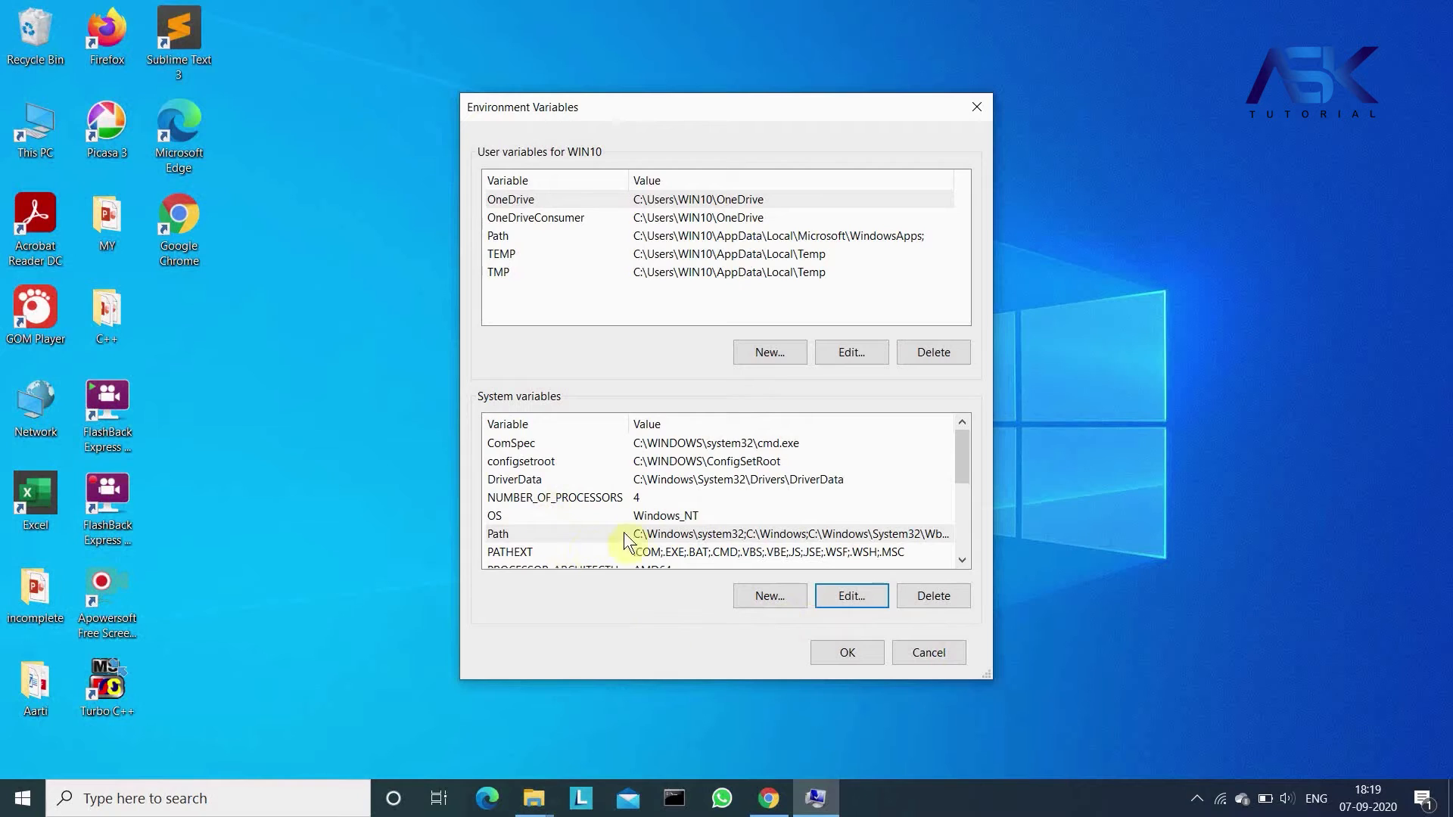
Start a new system variable and name it JAVA_HOME
left_click(760, 595)
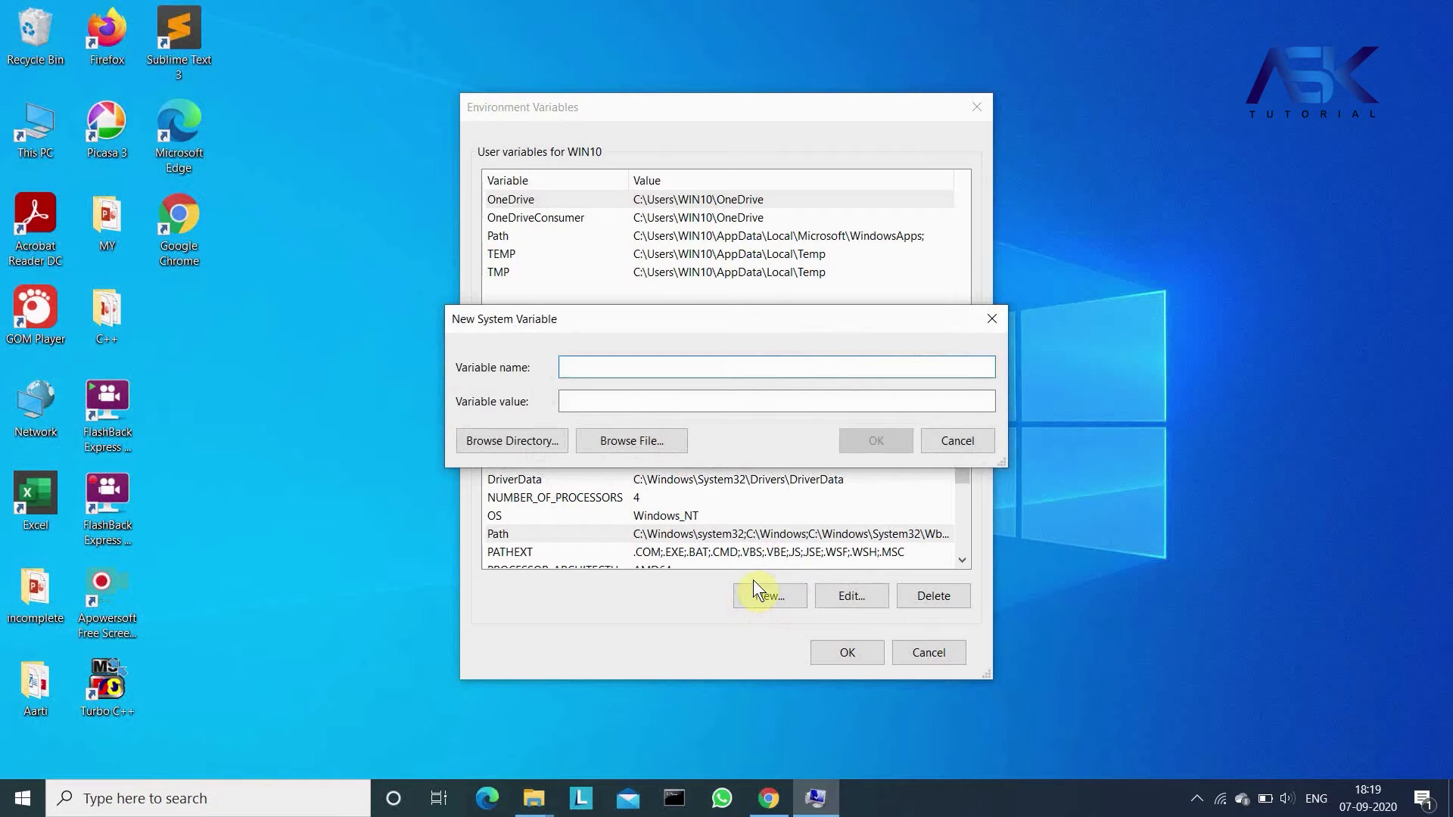
type("J")
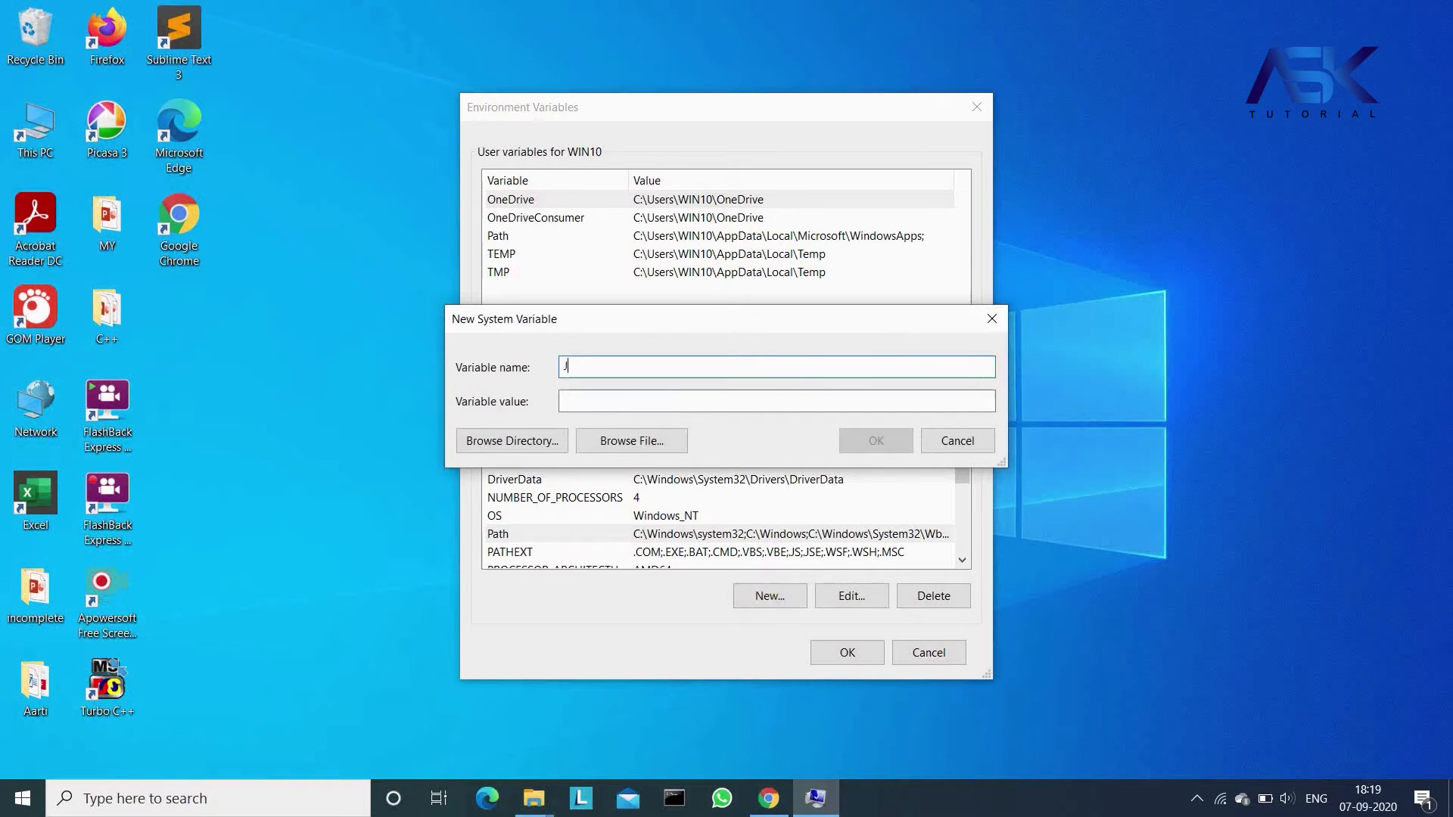
type("AVA_HO")
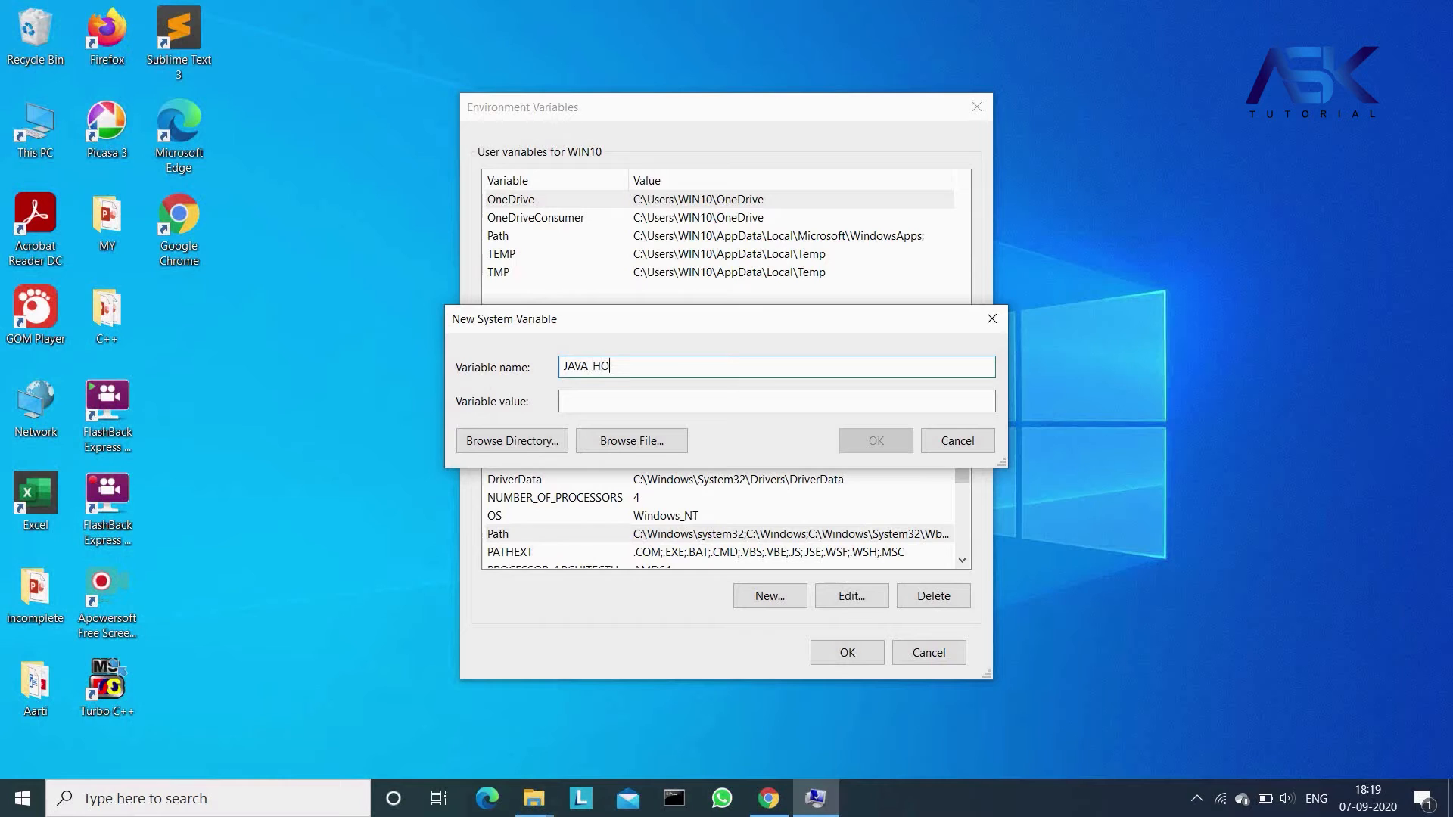
type("ME")
left_click(569, 401)
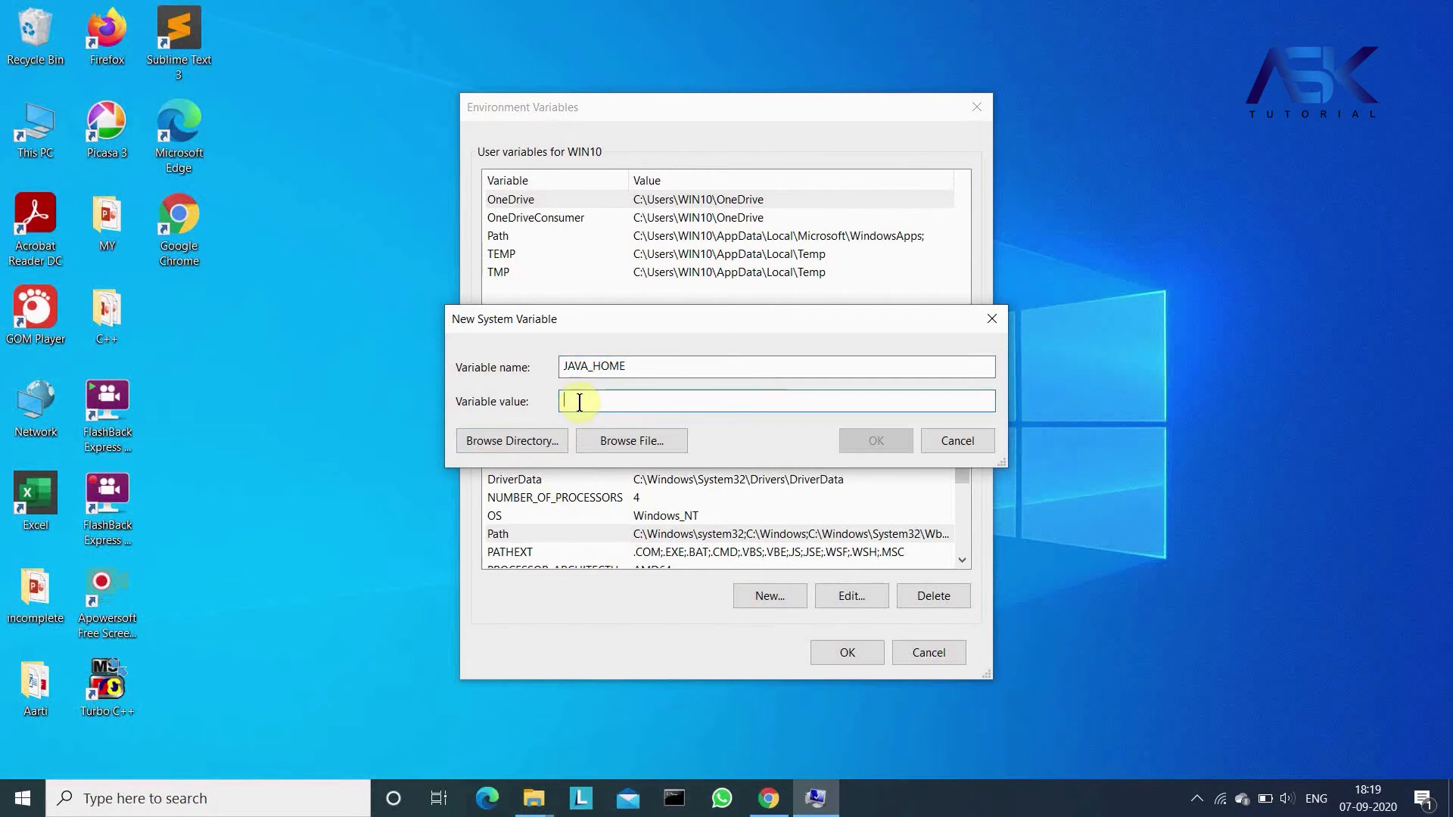
Go up to the jdk-14.0.2 folder in File Explorer, copy its full path, and minimize the window
left_click(533, 799)
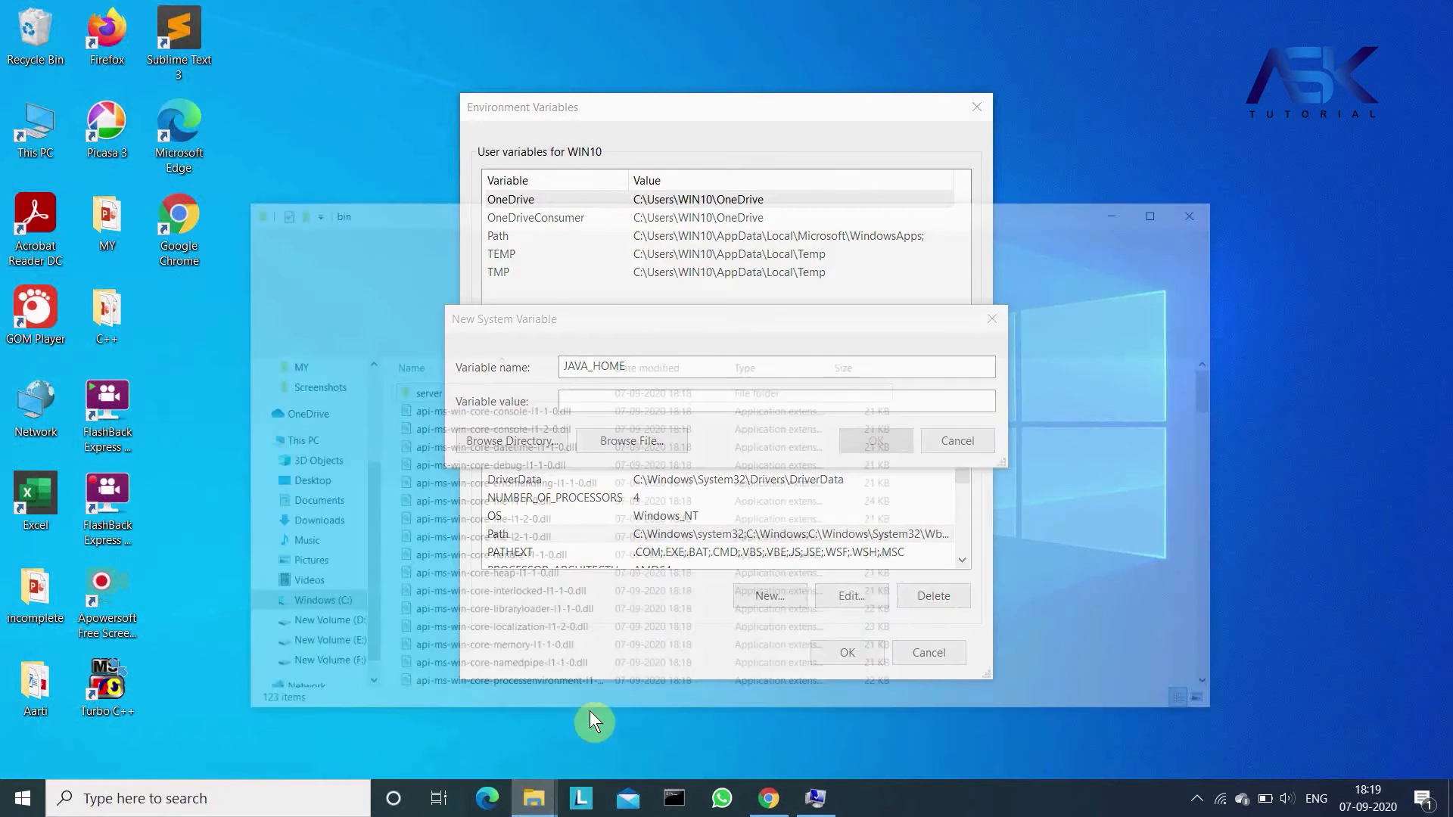
left_click(589, 710)
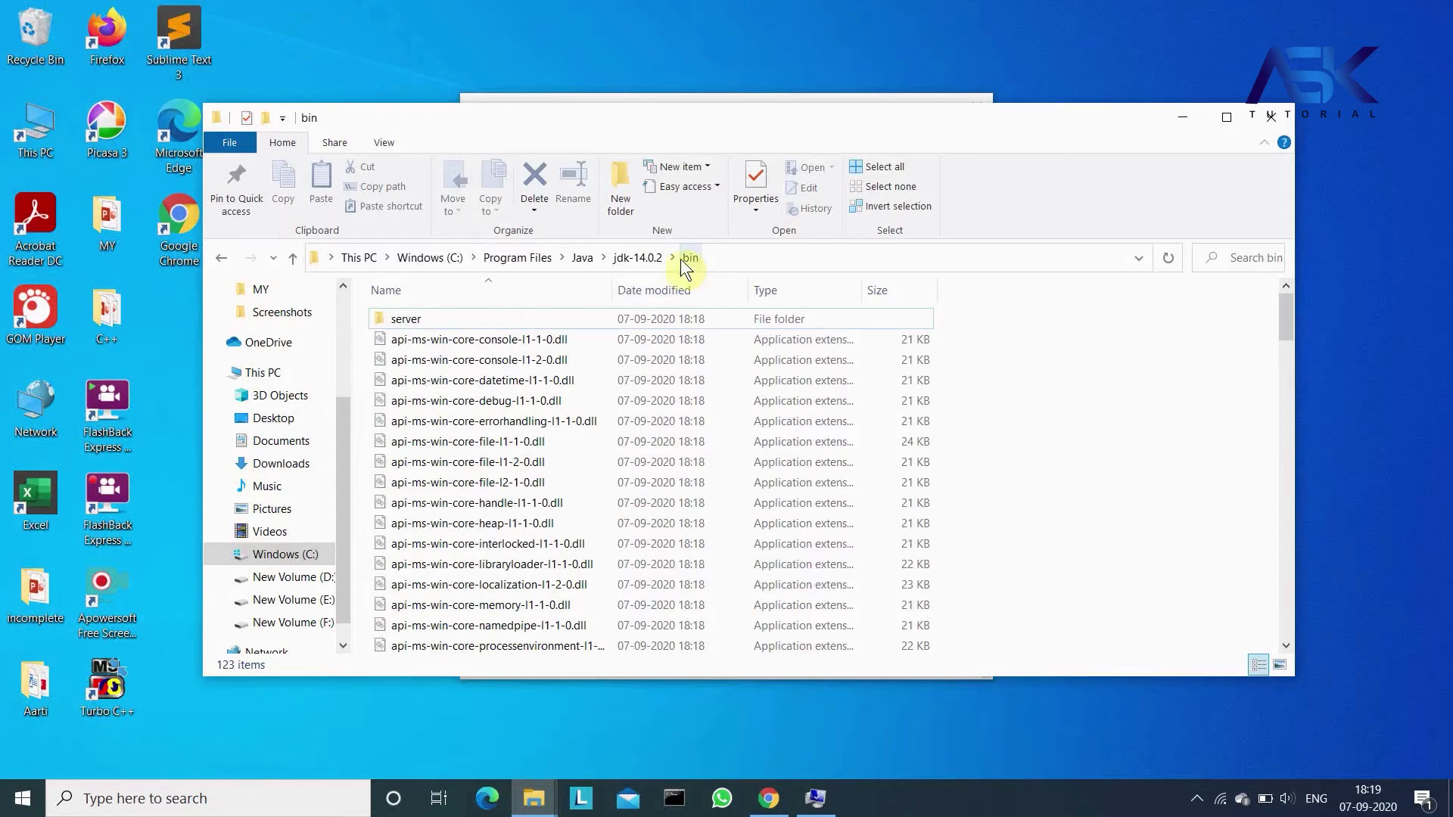
left_click(631, 257)
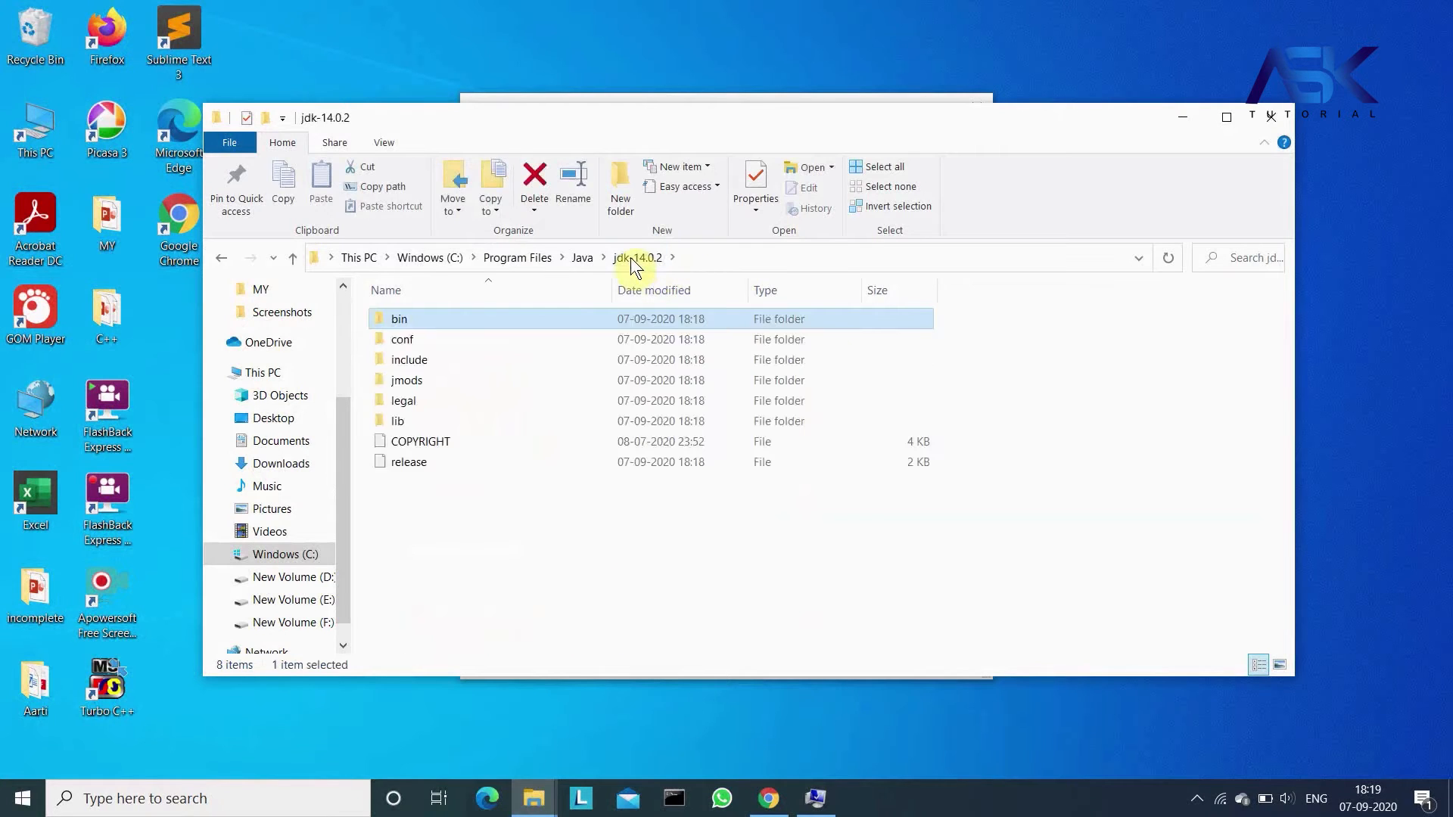
left_click(689, 256)
key("ctrl+c")
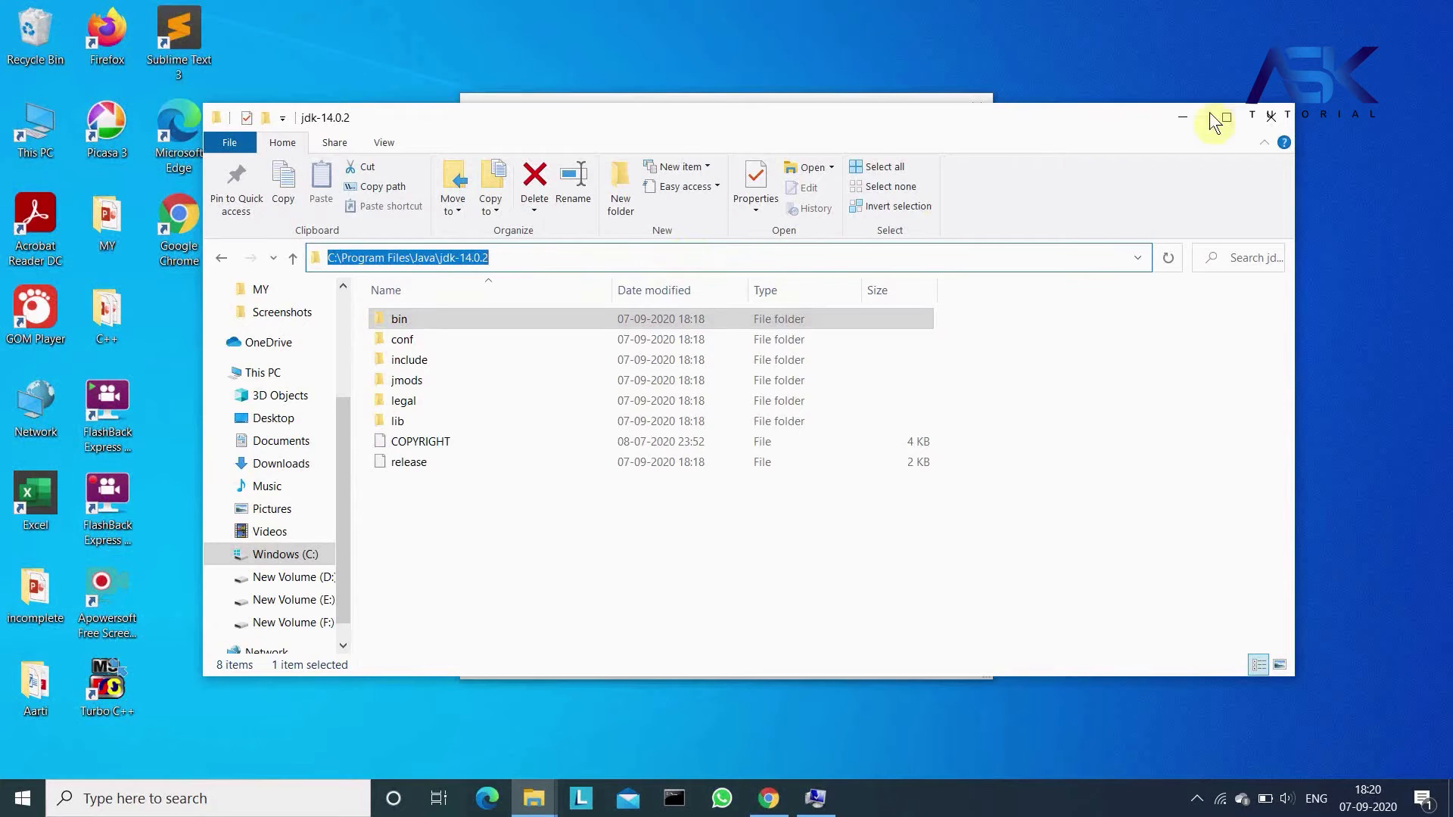
left_click(1183, 116)
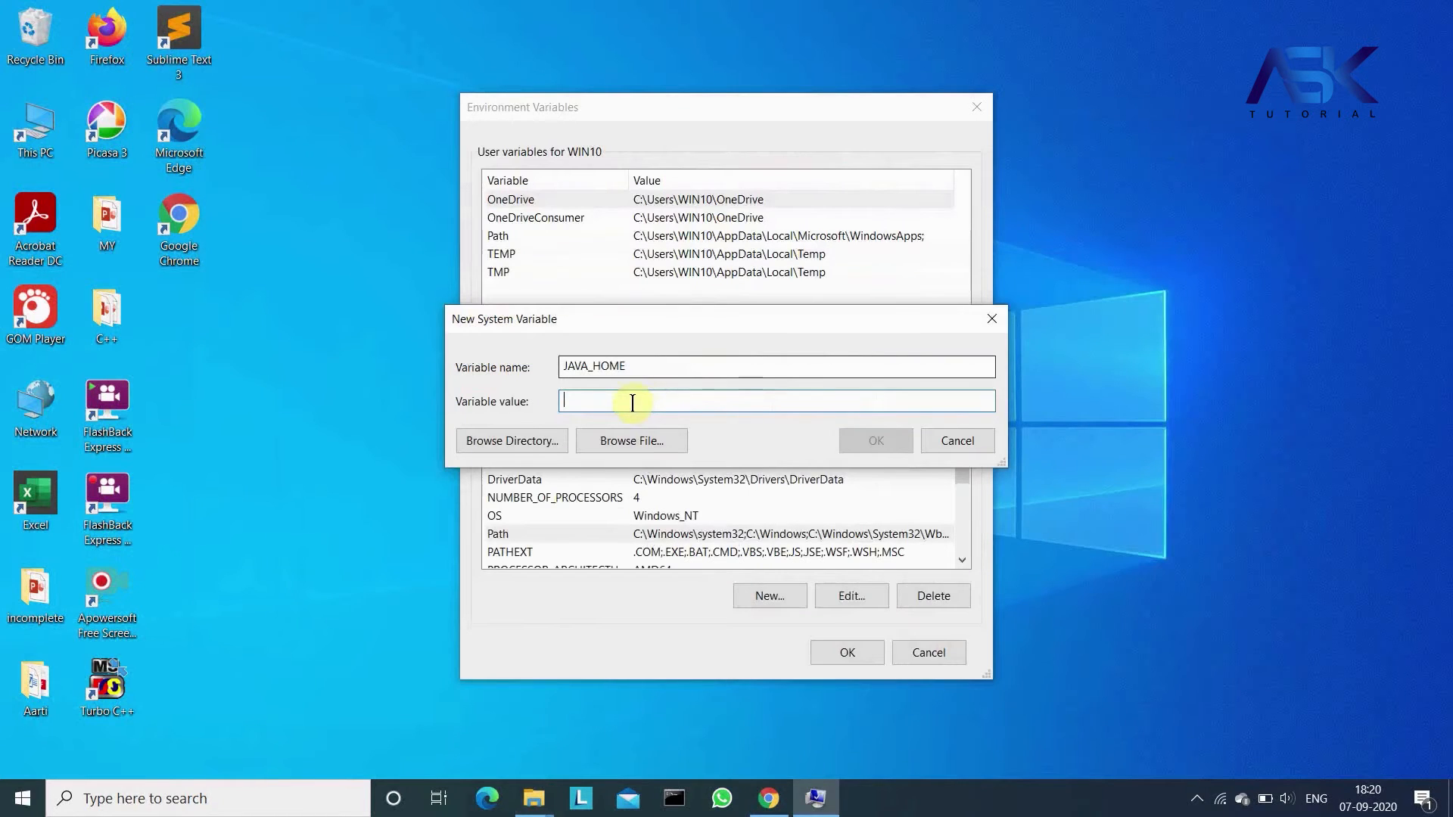
Set the JAVA_HOME value to C:\Program Files\Java\jdk-14.0.2 and accept all open environment and system settings dialogs
key("ctrl+v")
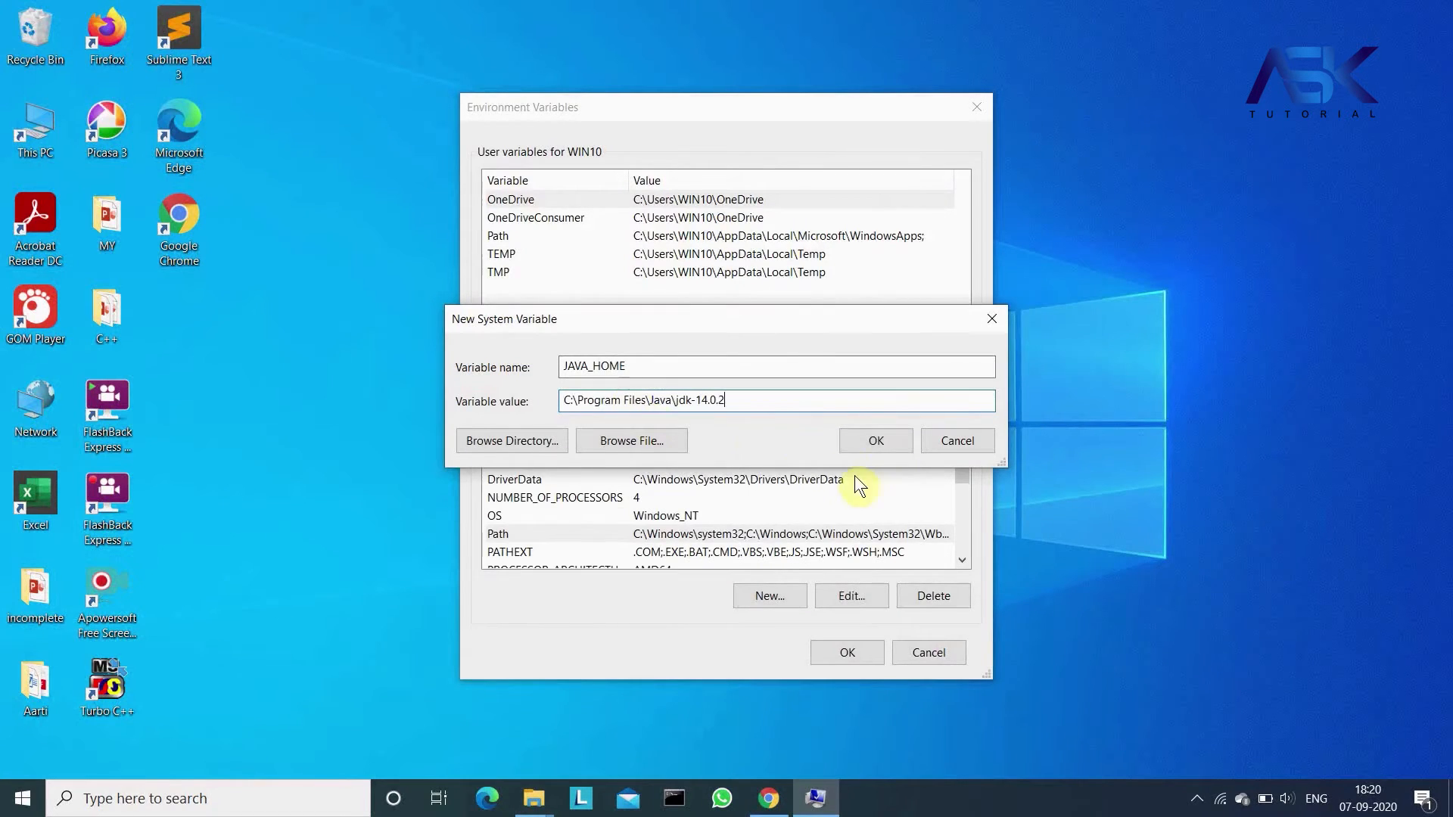
left_click(869, 442)
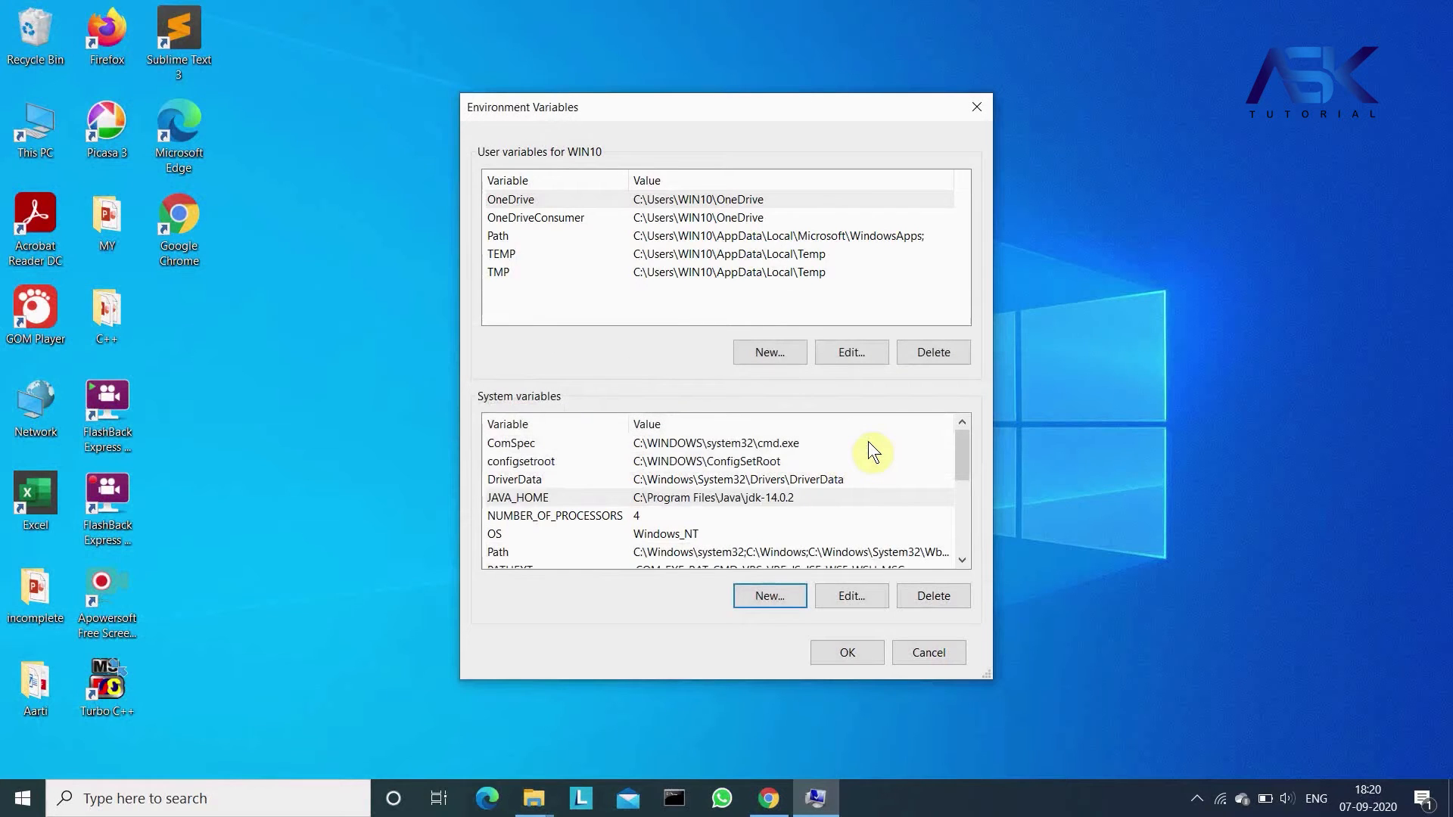
left_click(847, 651)
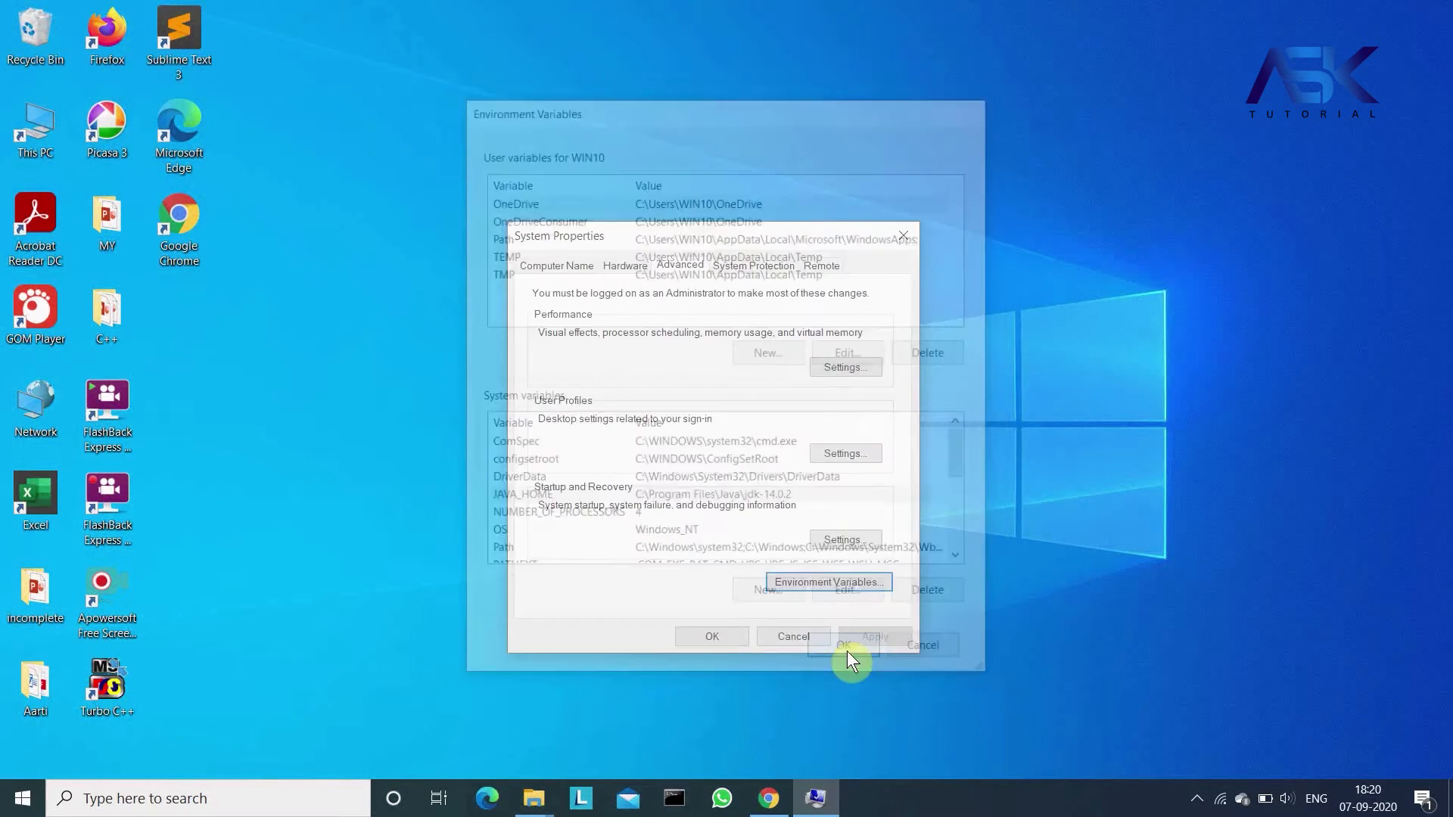
left_click(712, 637)
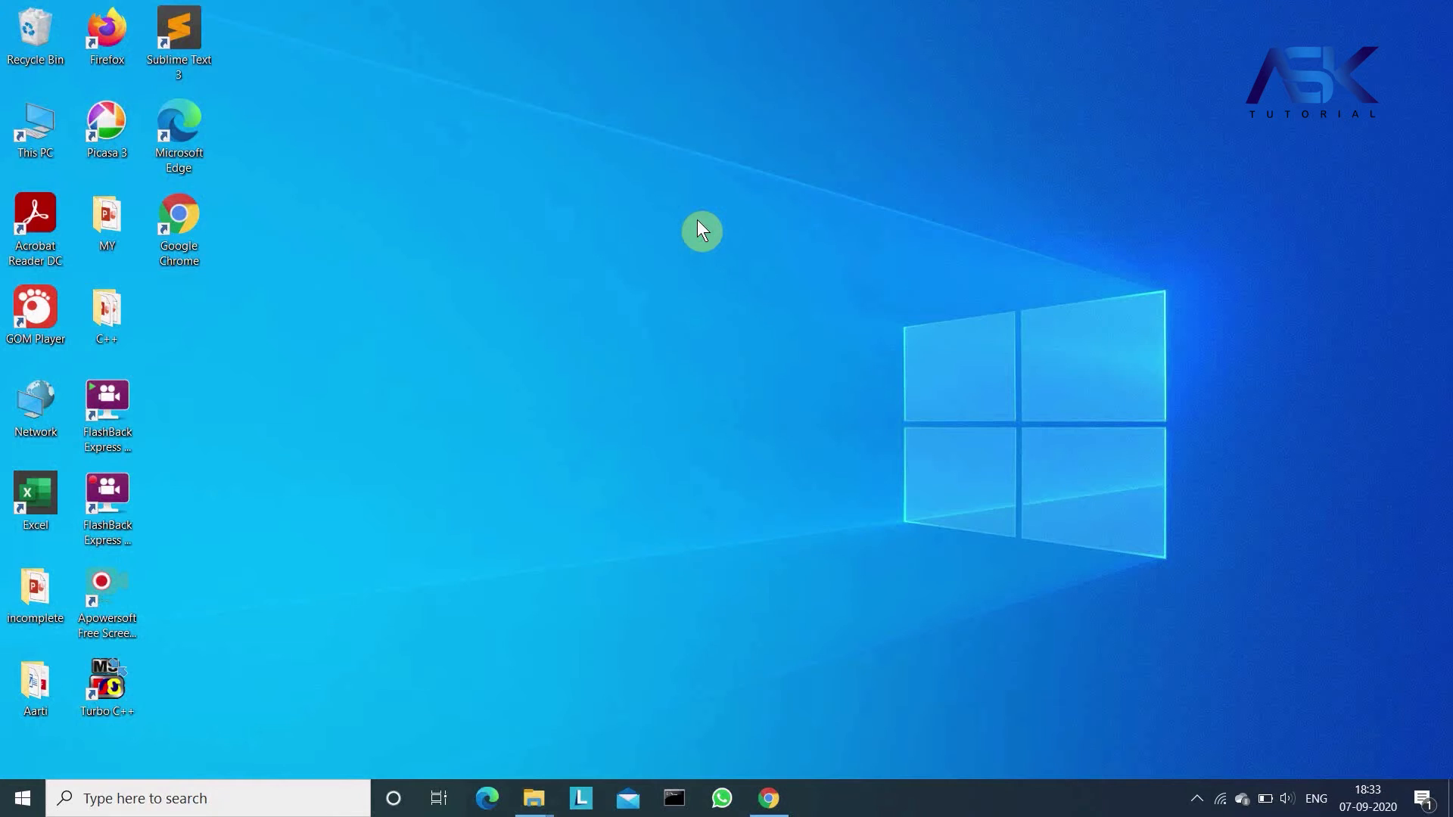
Open Command Prompt, check the Java compiler with "javac -version", and highlight the version number in the output
left_click(670, 795)
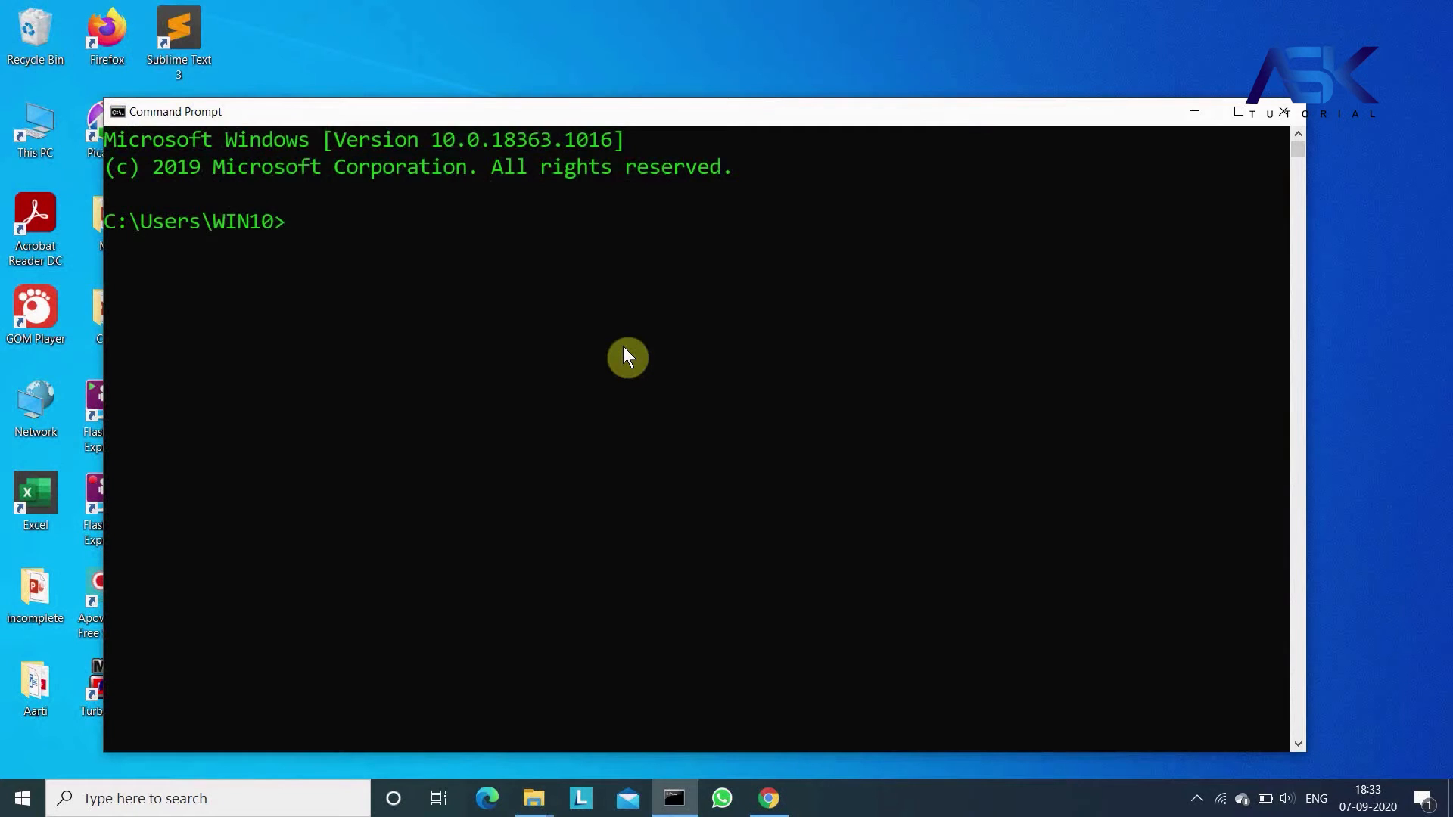
type("javac -version")
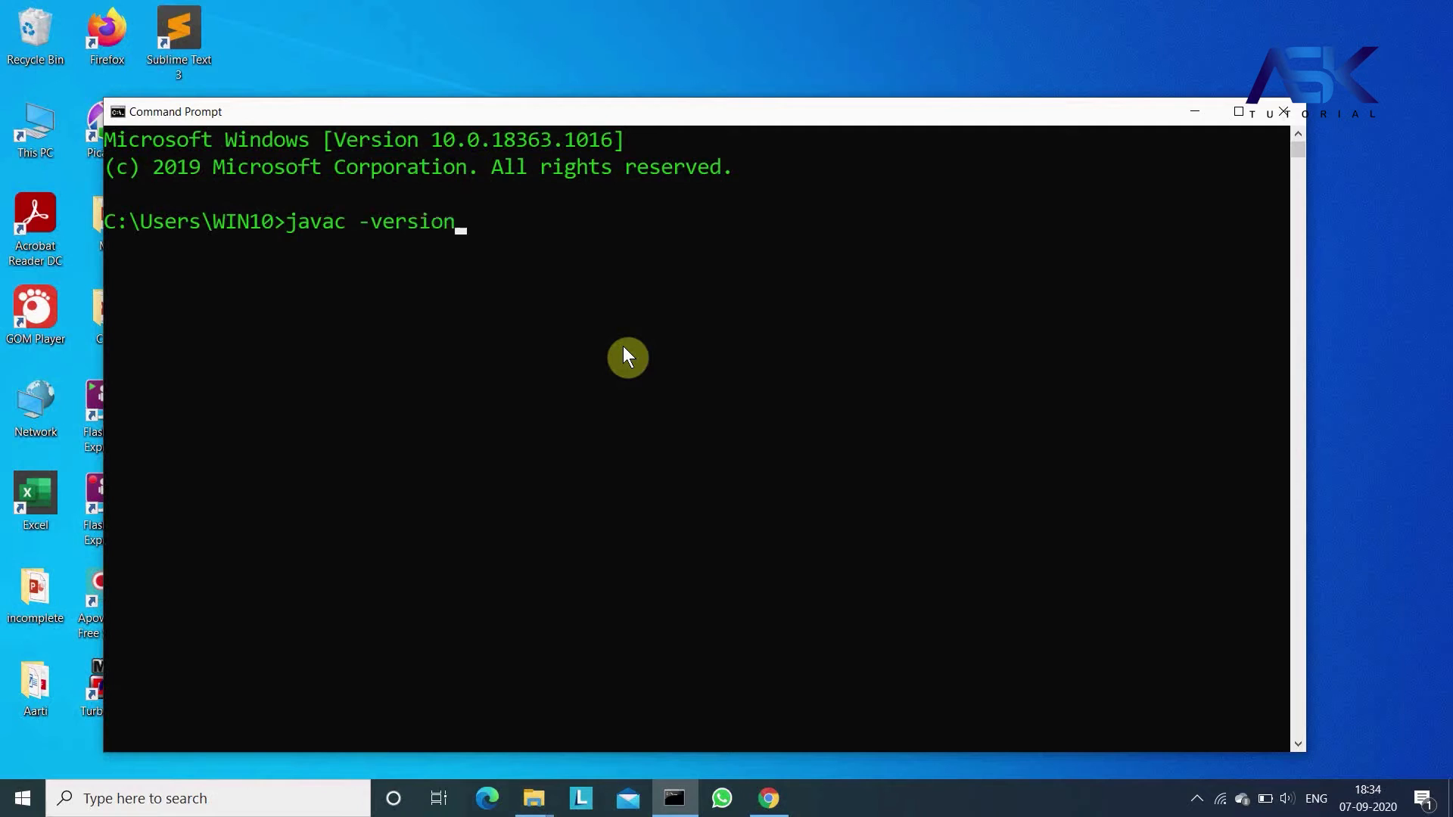
key("Return")
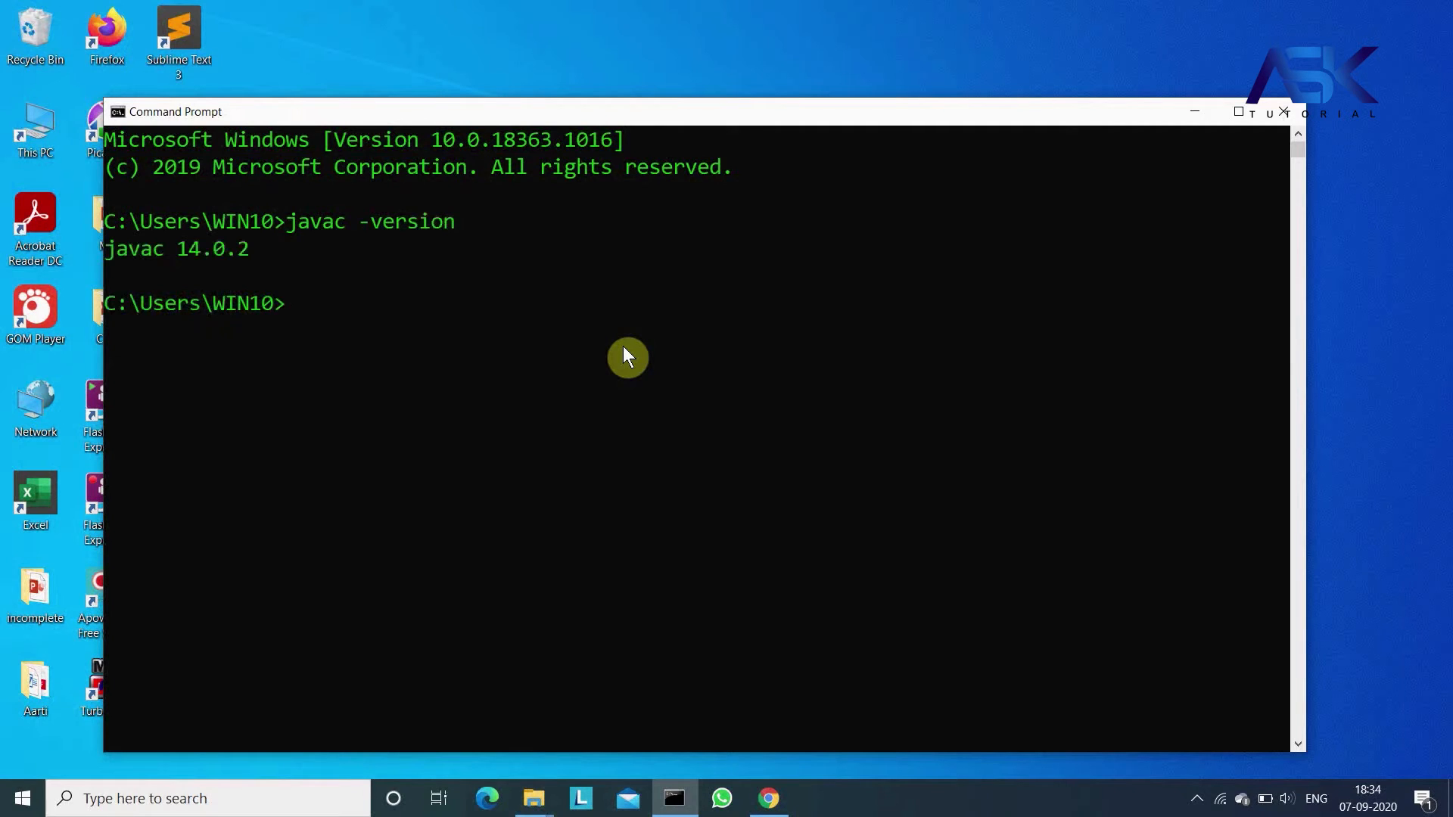
left_click_drag(169, 252, 251, 248)
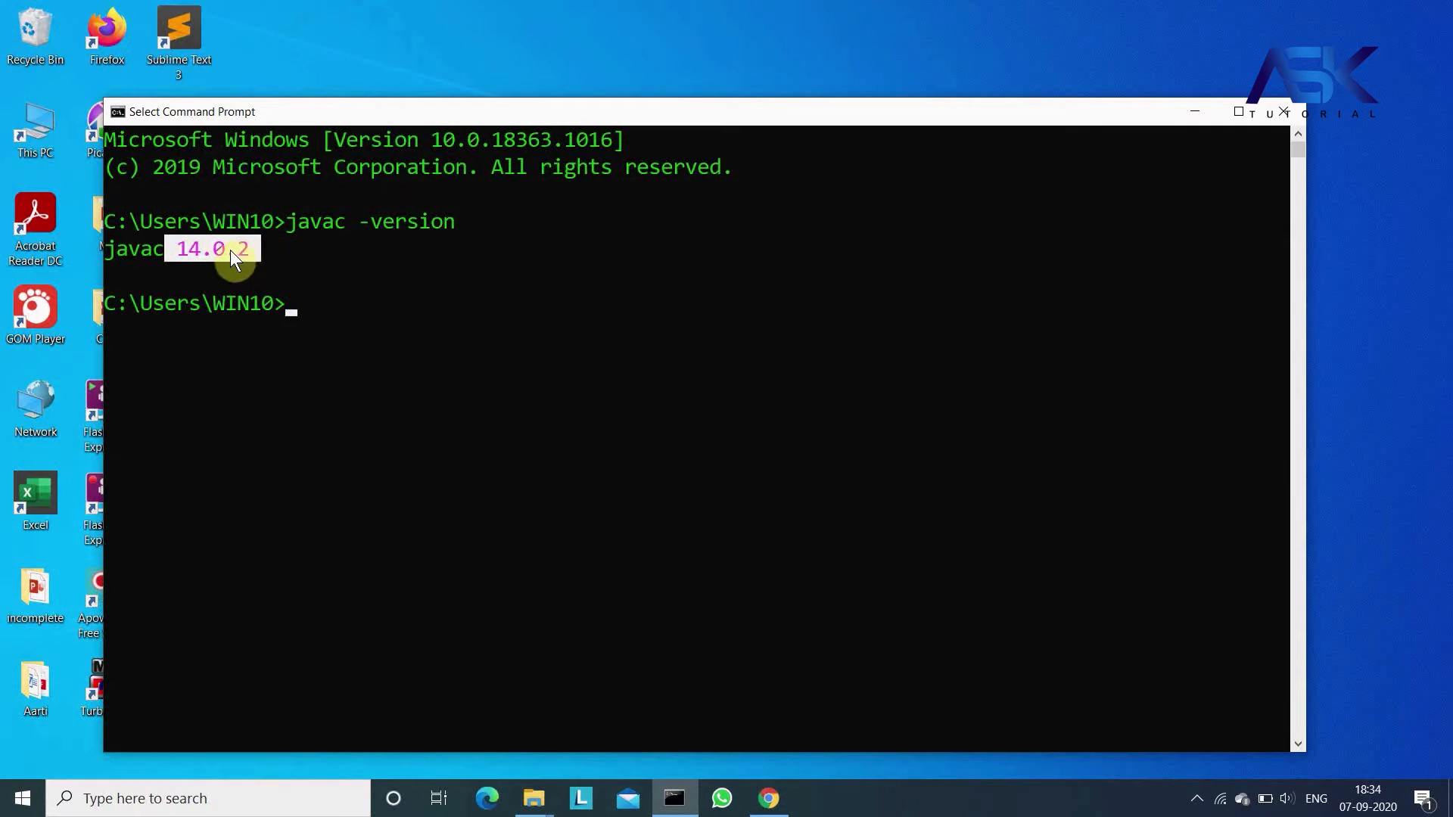
Run "javac" without arguments, review its usage output from the beginning, and close Command Prompt
type("j")
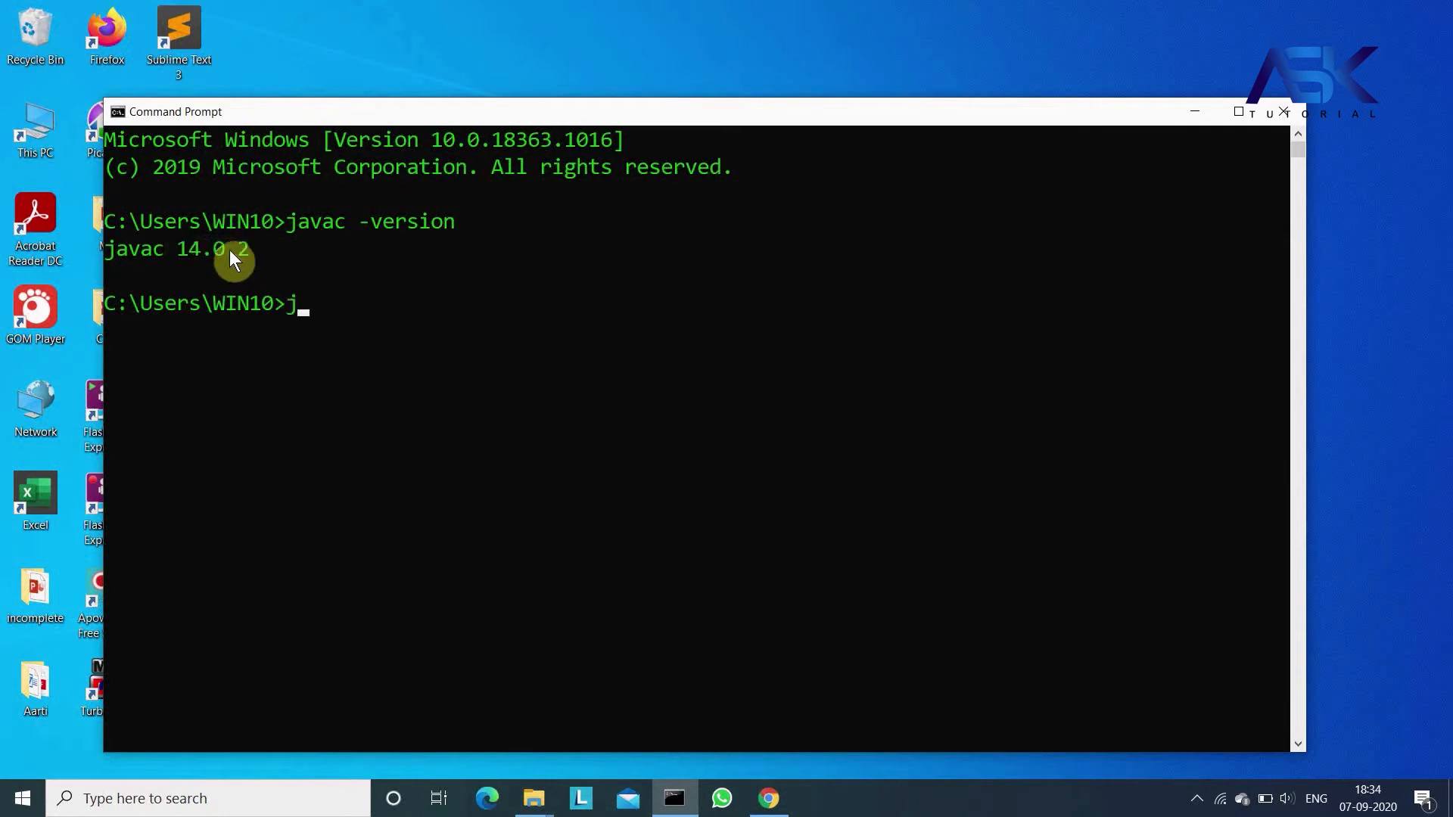
type("avac")
key("Return")
scroll(311, 355, "up", 15)
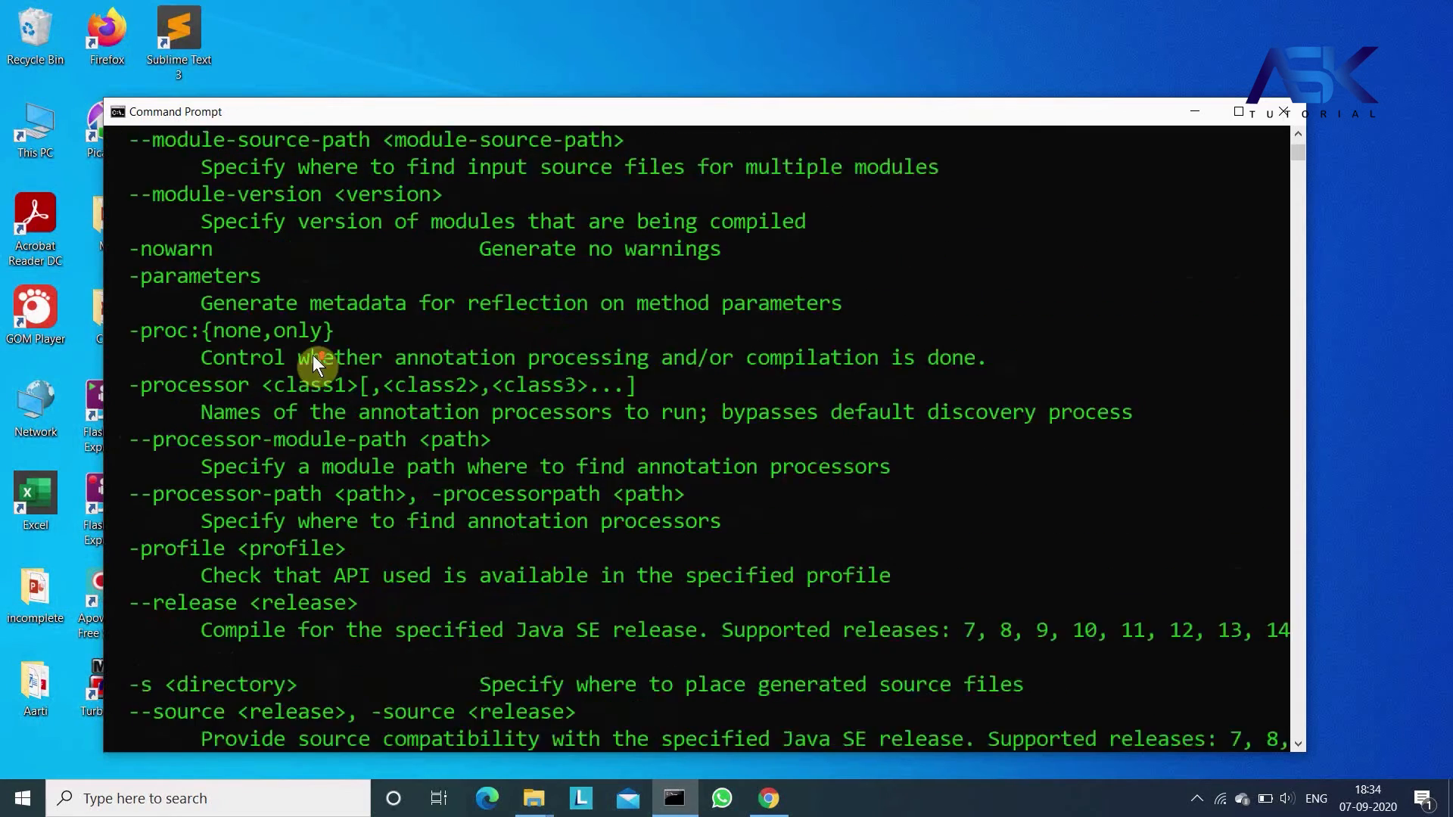
scroll(312, 356, "up", 3)
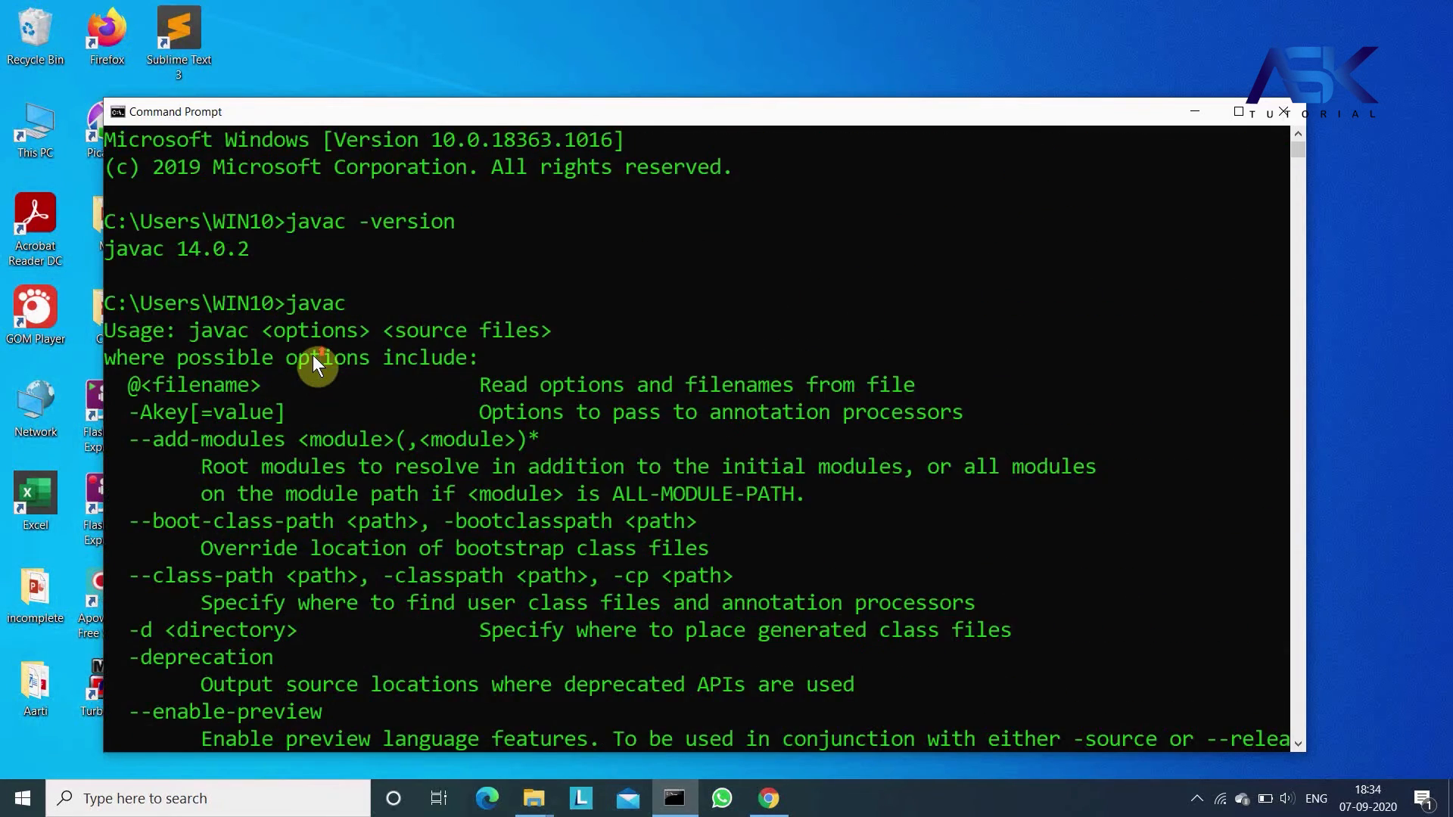
left_click(1277, 114)
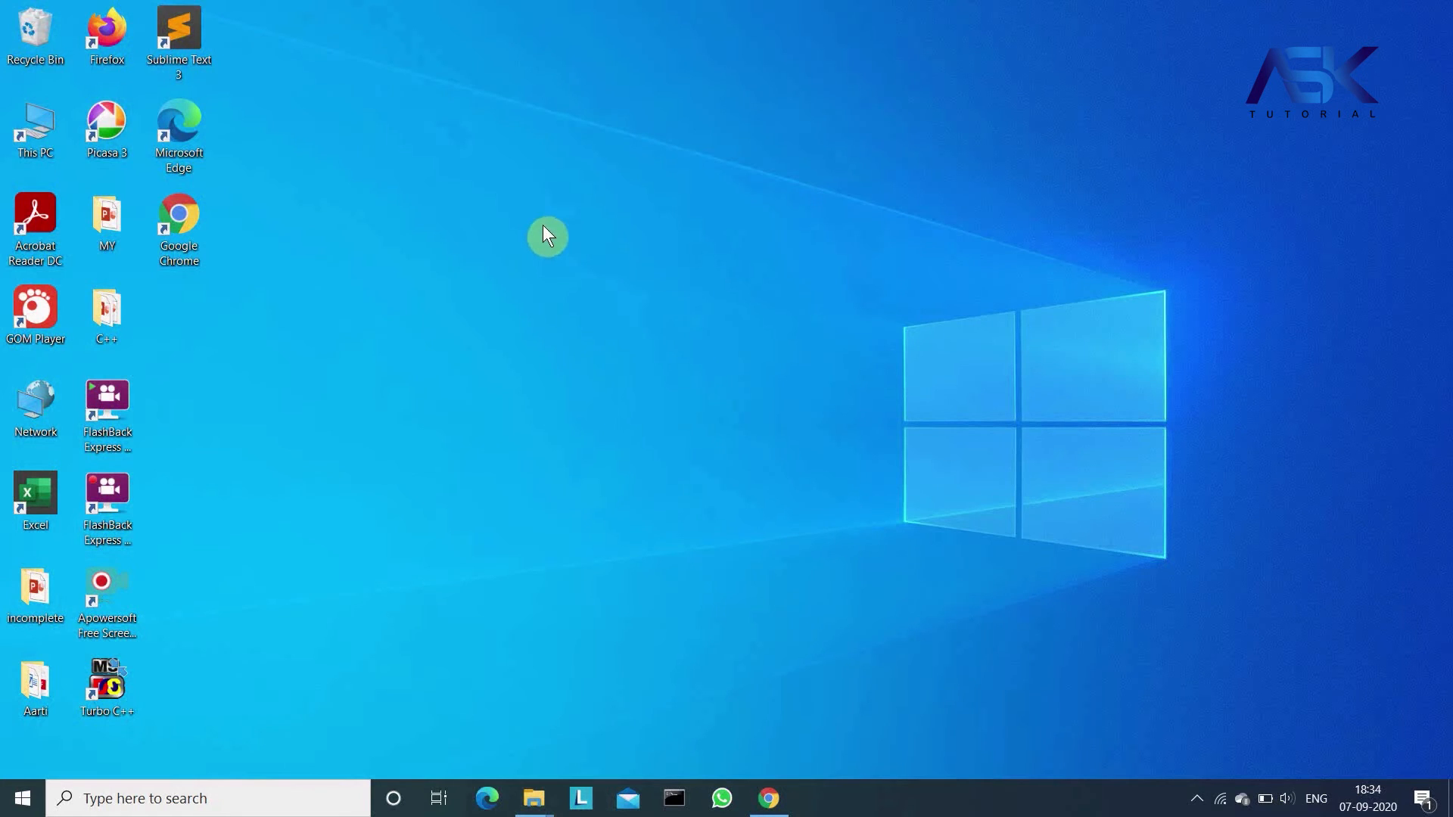
Open Sublime Text 3 and start the program with a class A declaration and its opening and closing braces
double_click(184, 39)
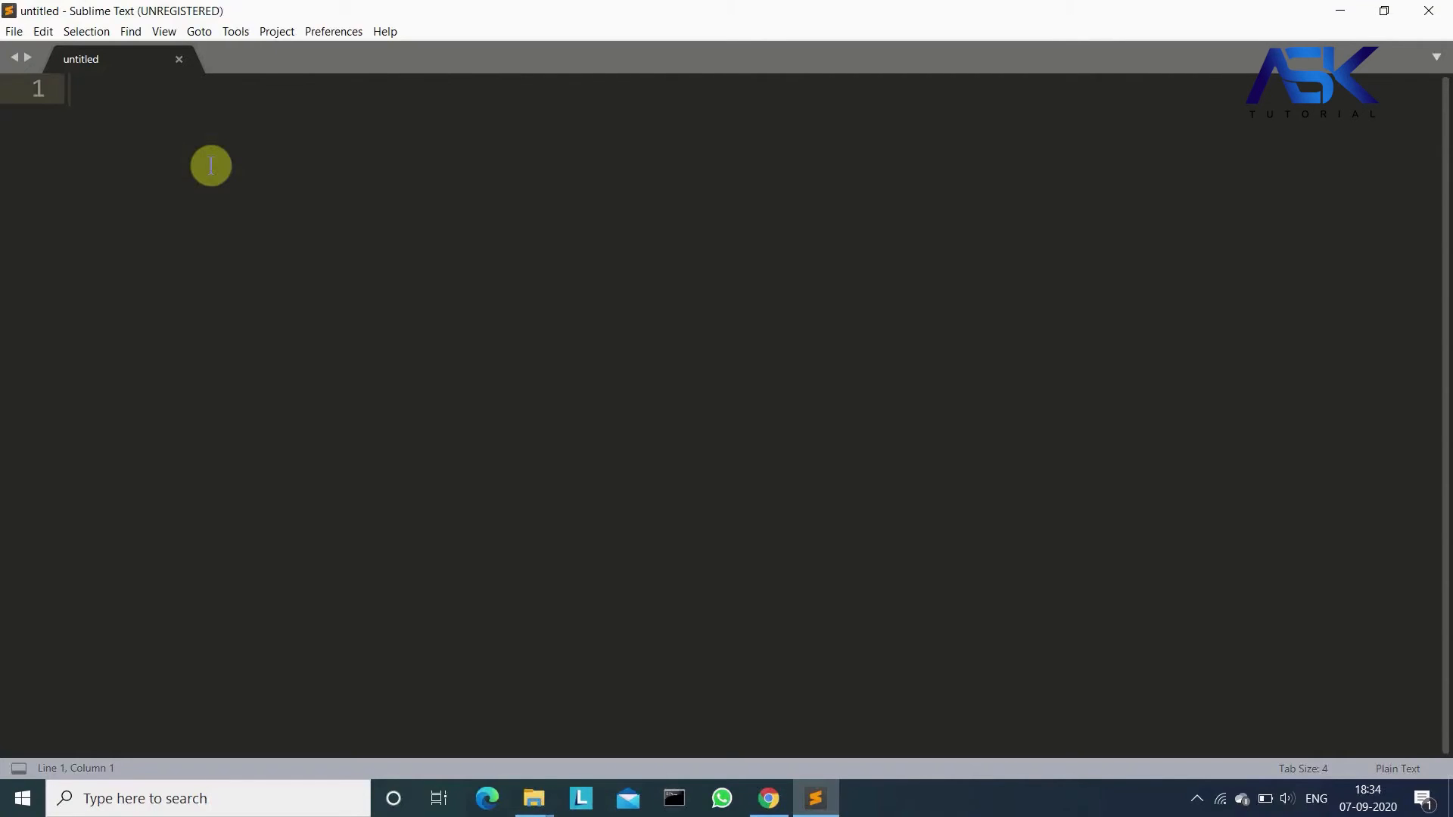
type("class A")
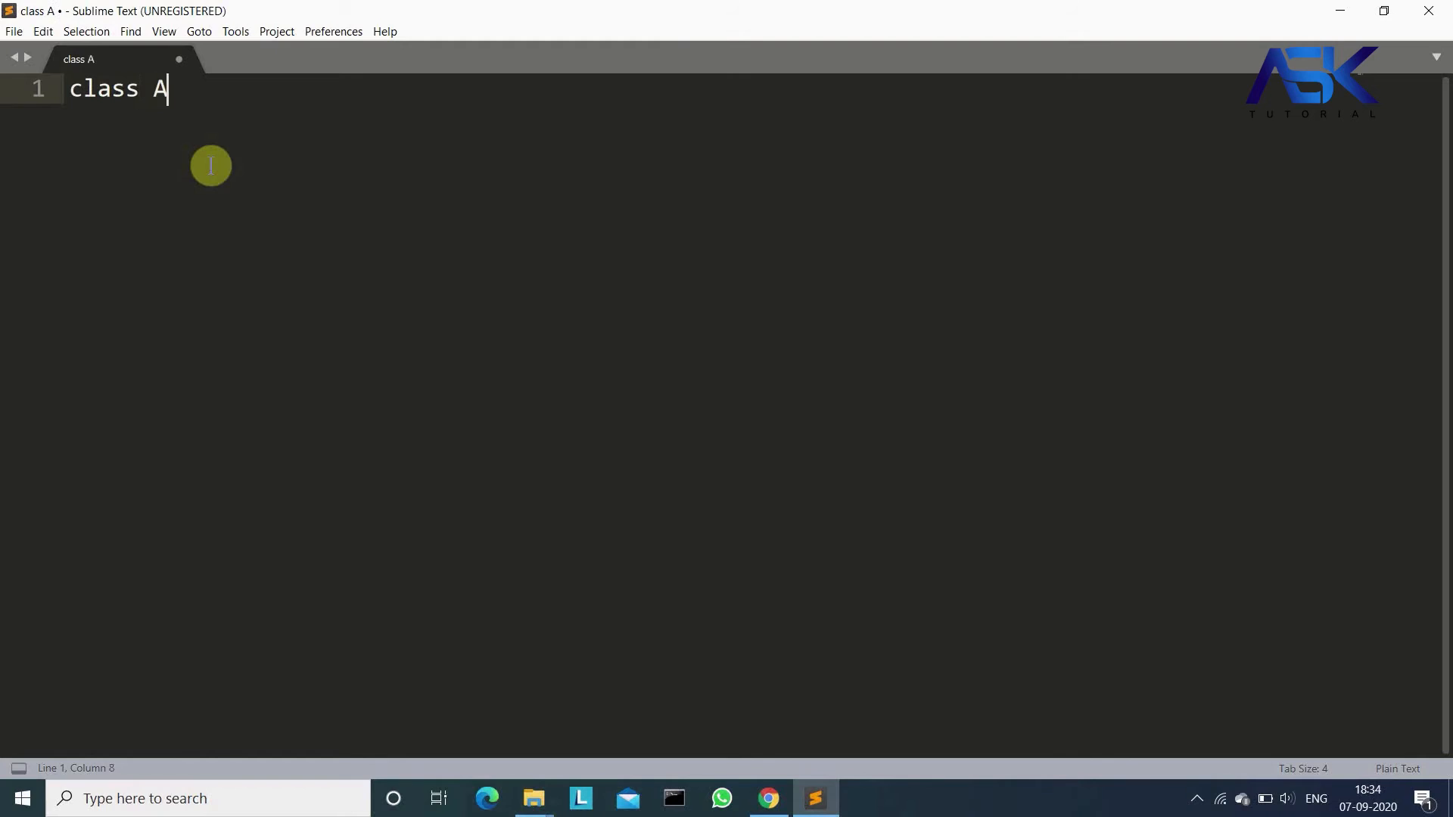
key("Return")
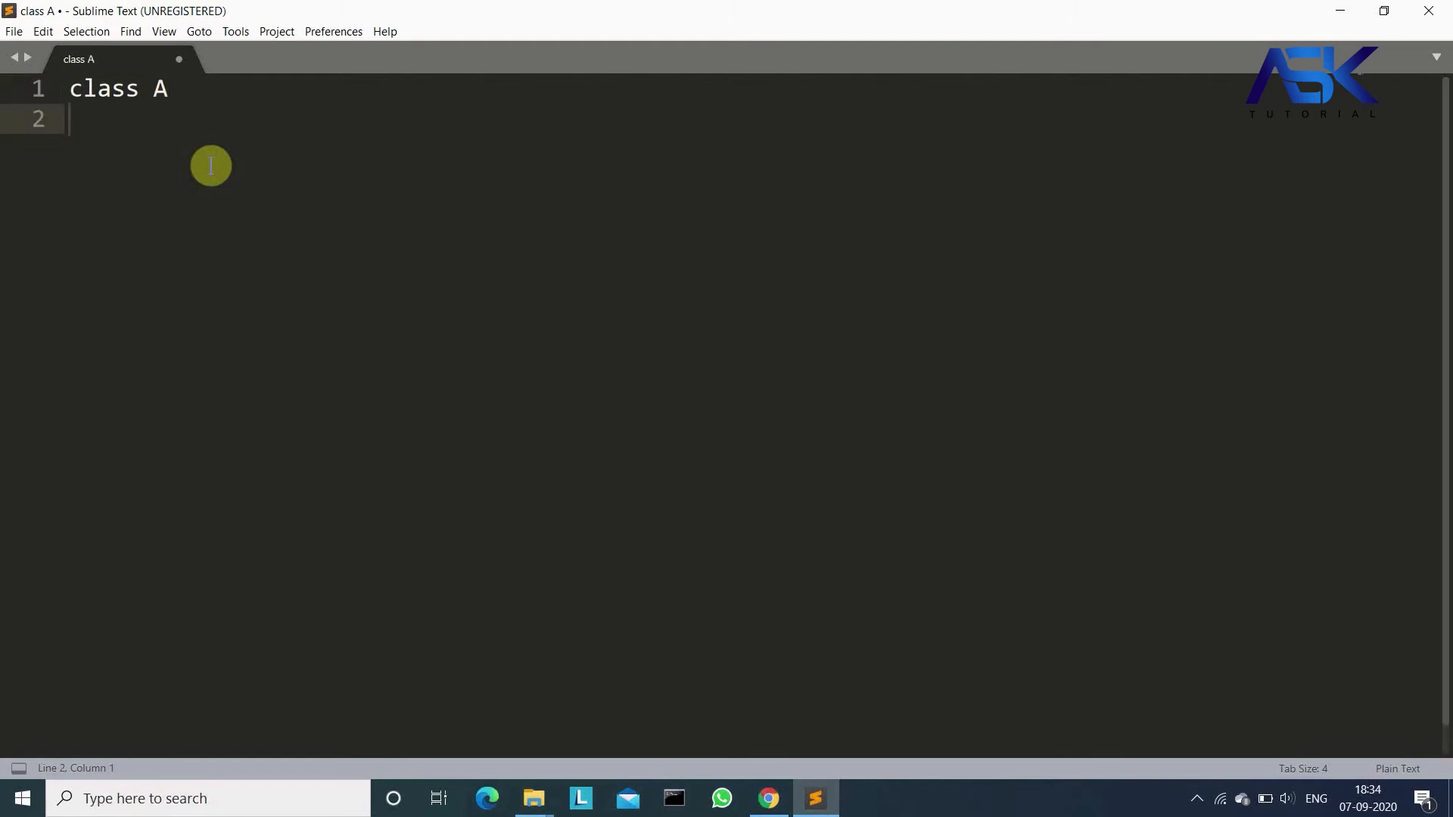
type("{")
key("Return")
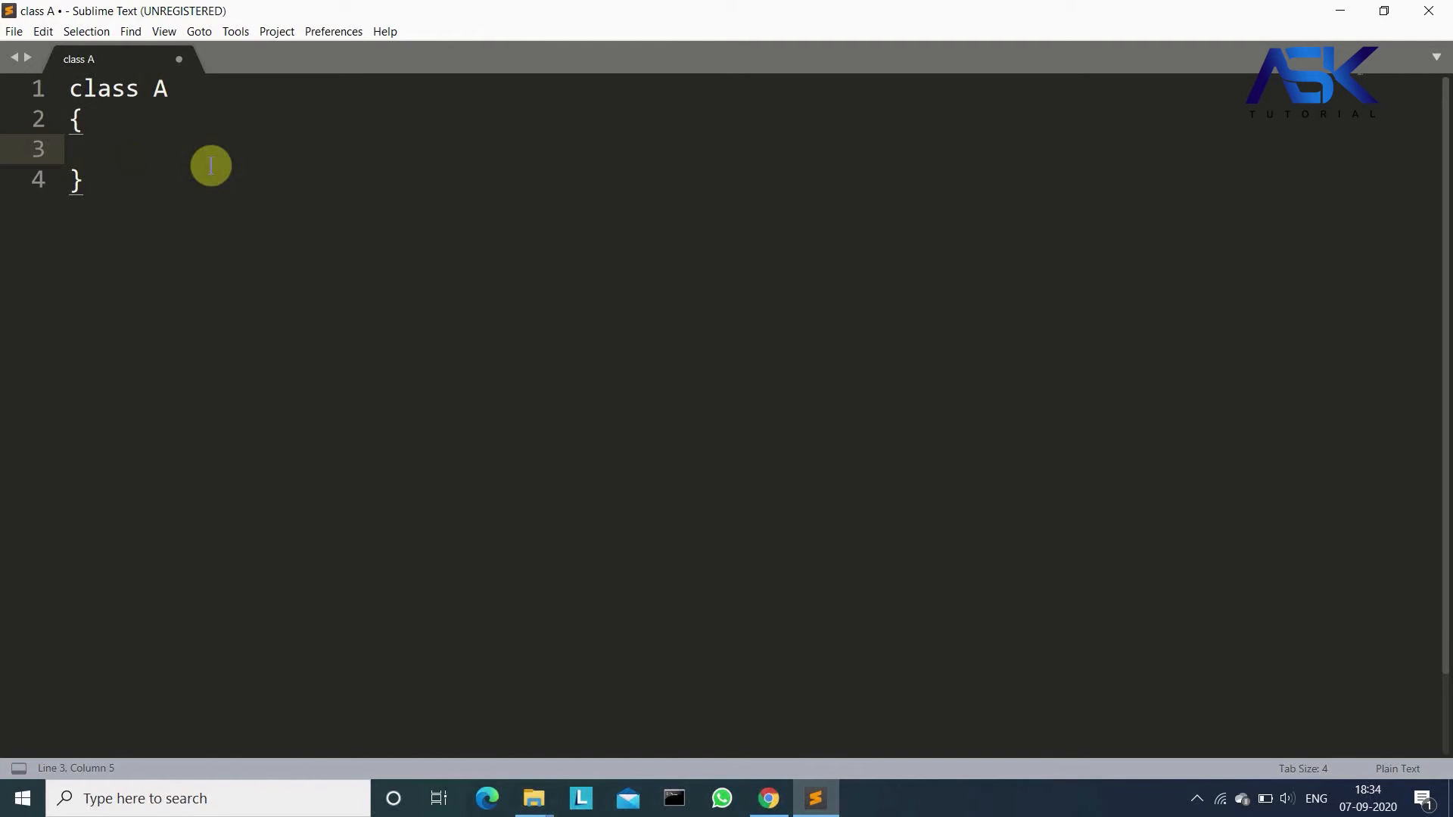
Inside class A, add the method "public static void main(String args[])" with an empty braced body
type("public static")
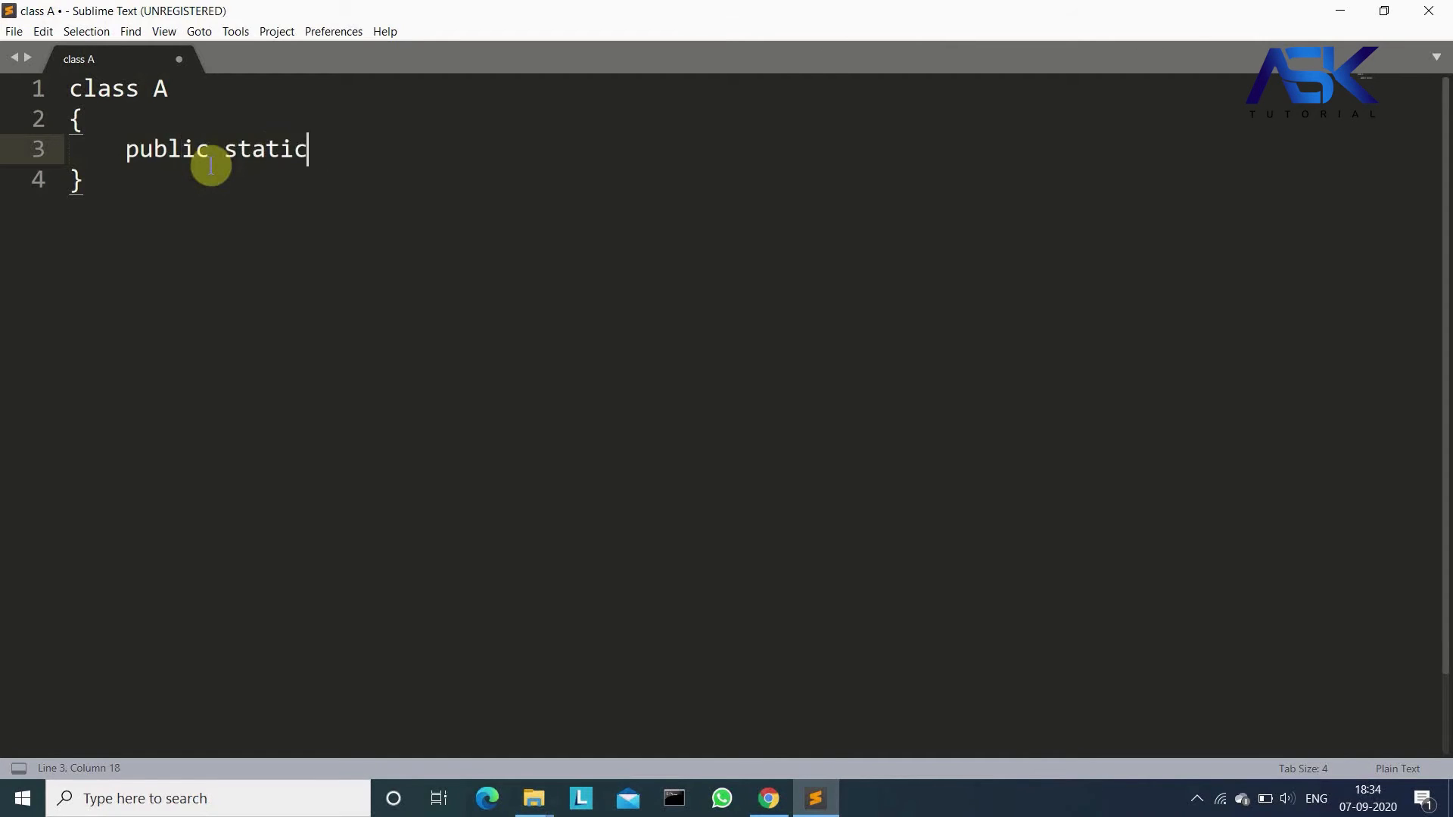
type(" void main(")
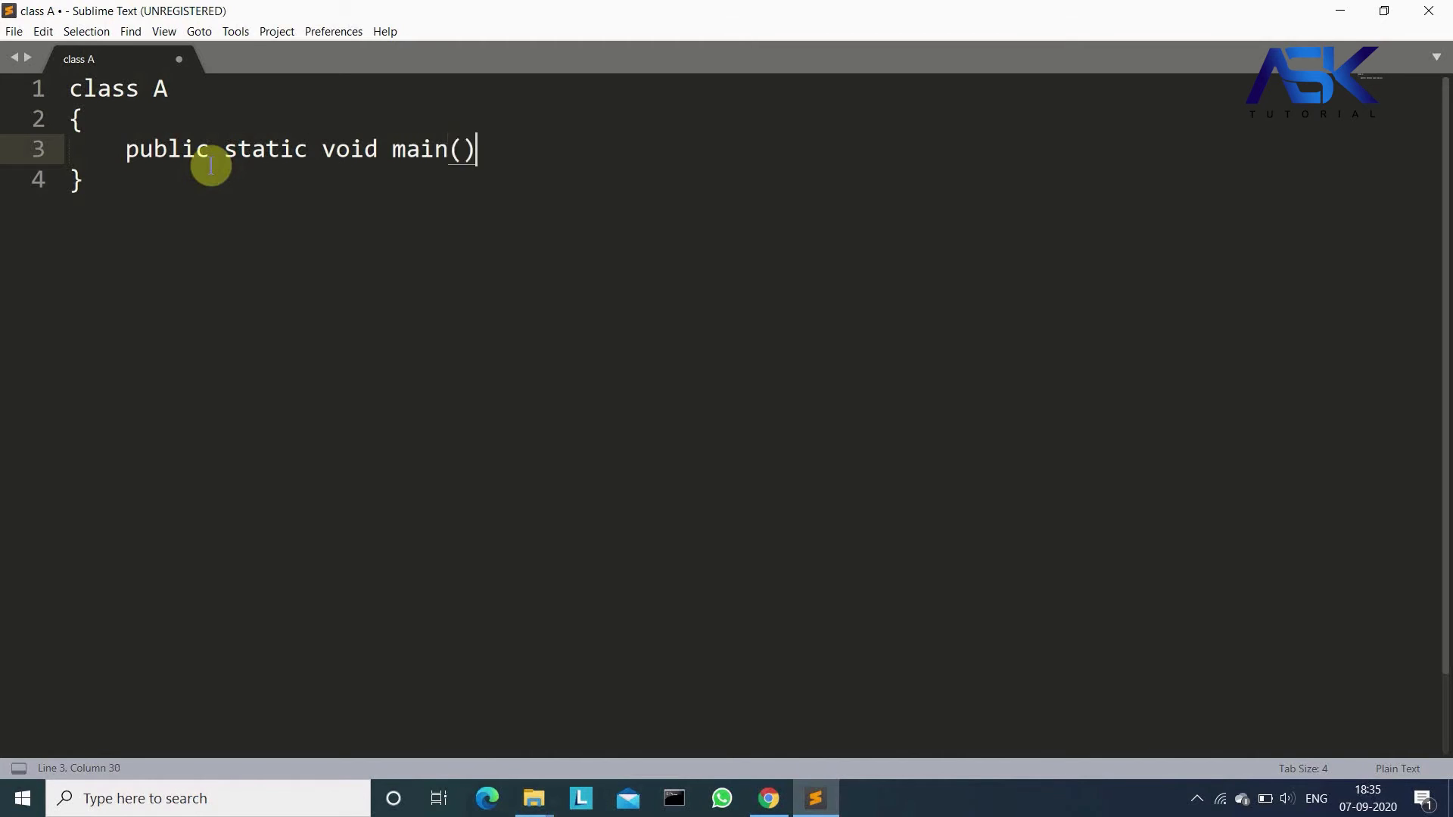
type("String ")
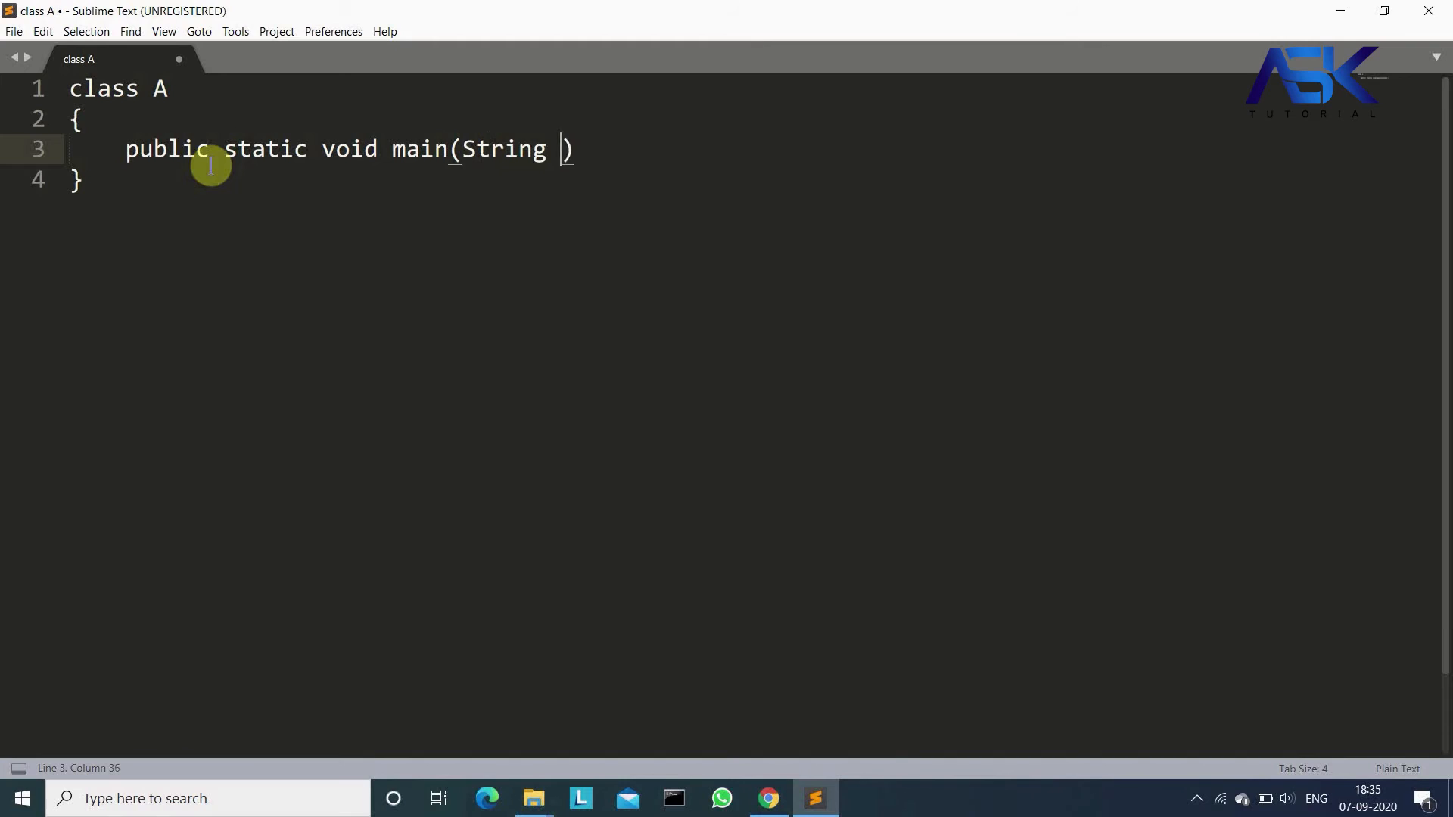
type("args[]")
left_click_drag(562, 149, 617, 150)
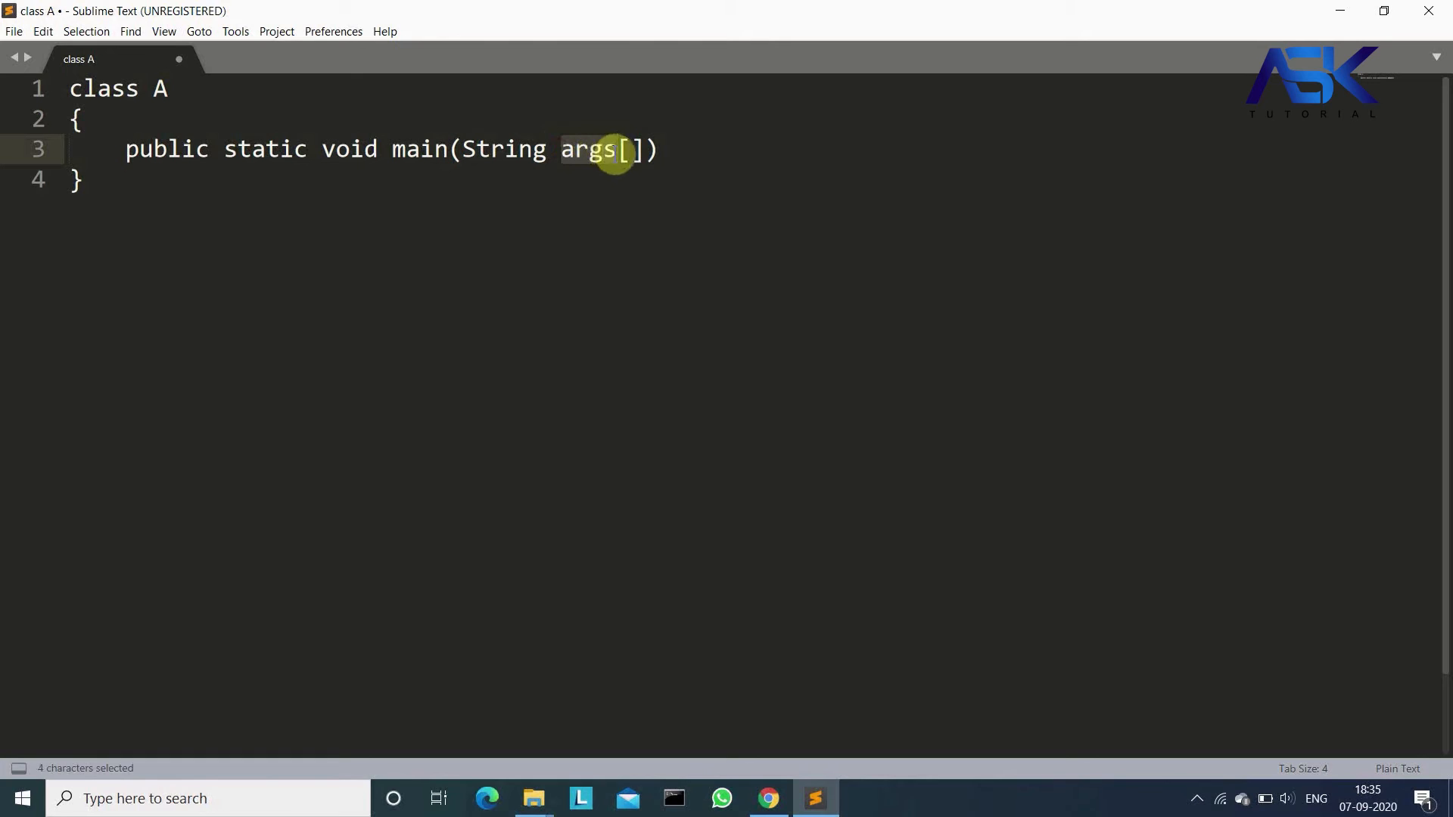
left_click(660, 156)
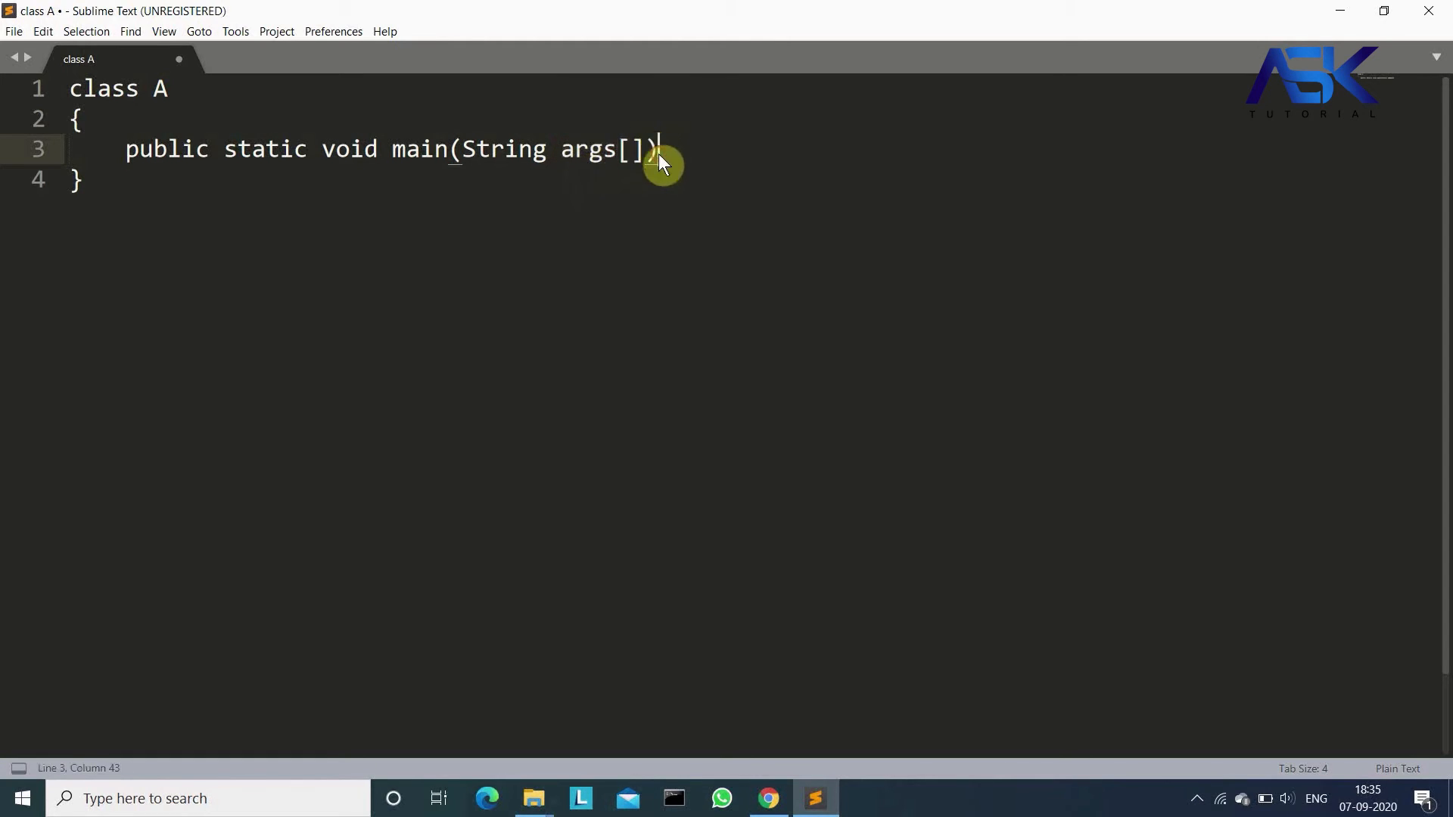
key("Return")
type("{")
key("Return")
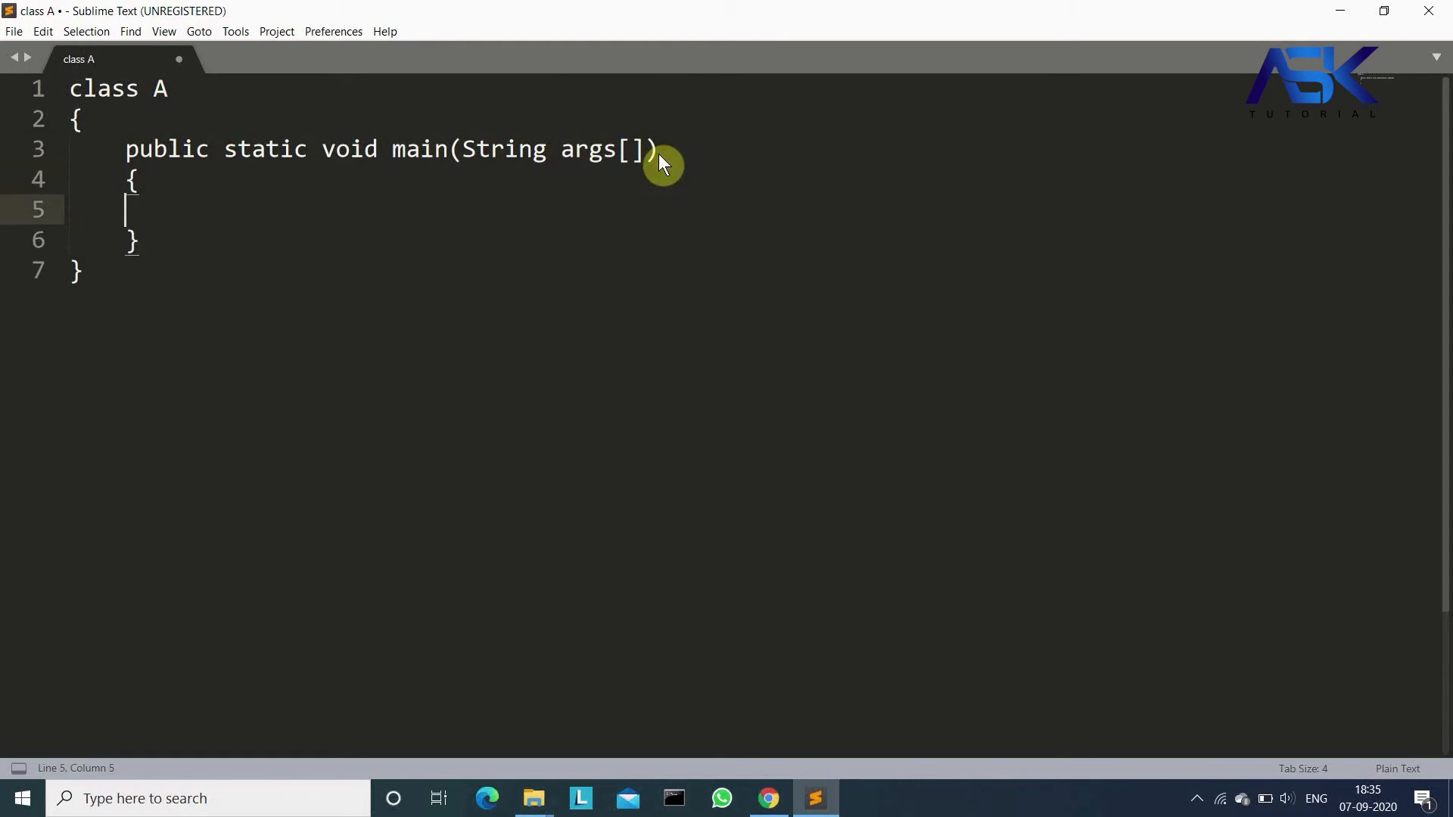
In the main method's body, add the indented statement System.out.print("jdk installed..!");
key("Tab")
type("System")
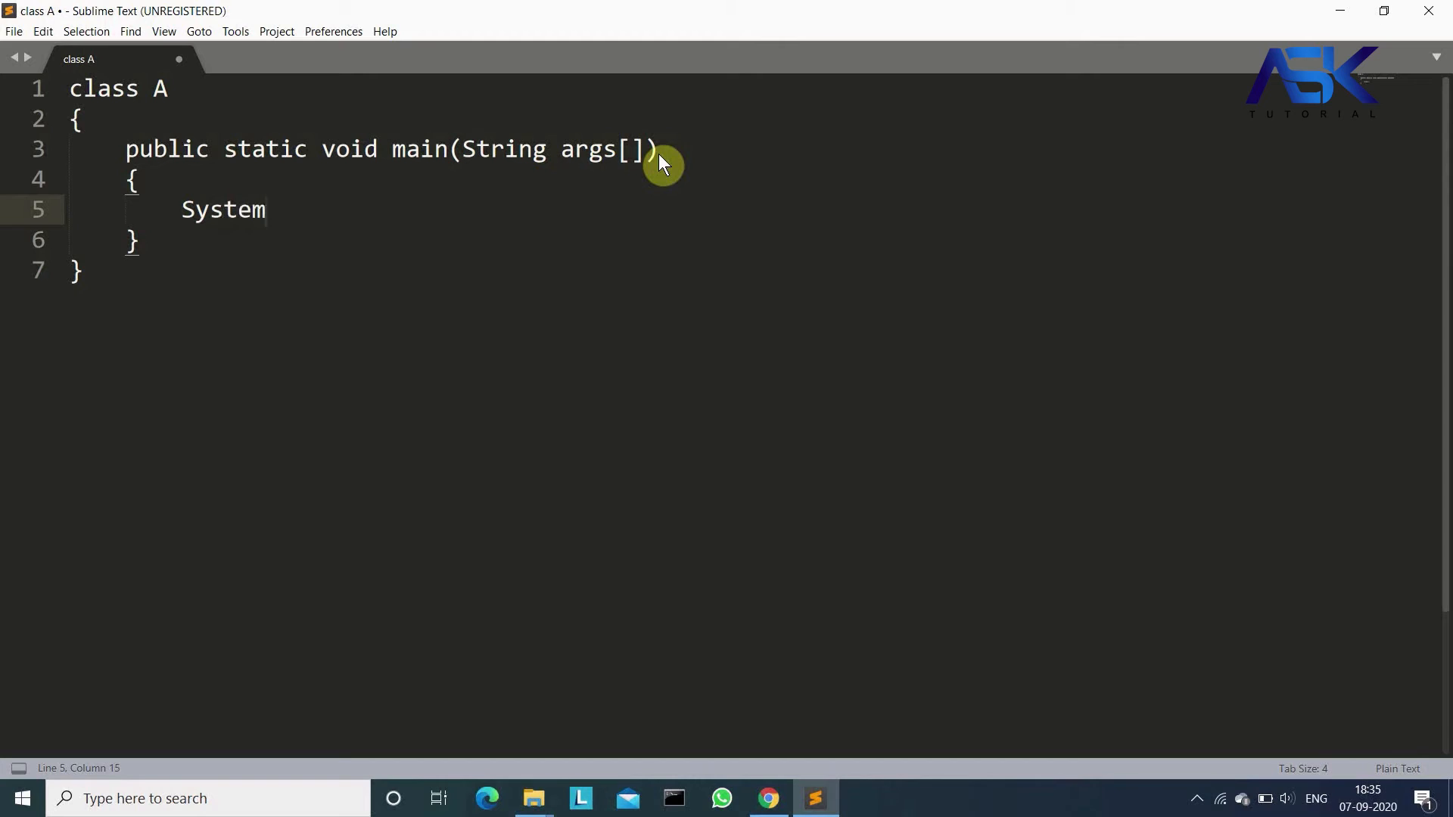
type(".out.print")
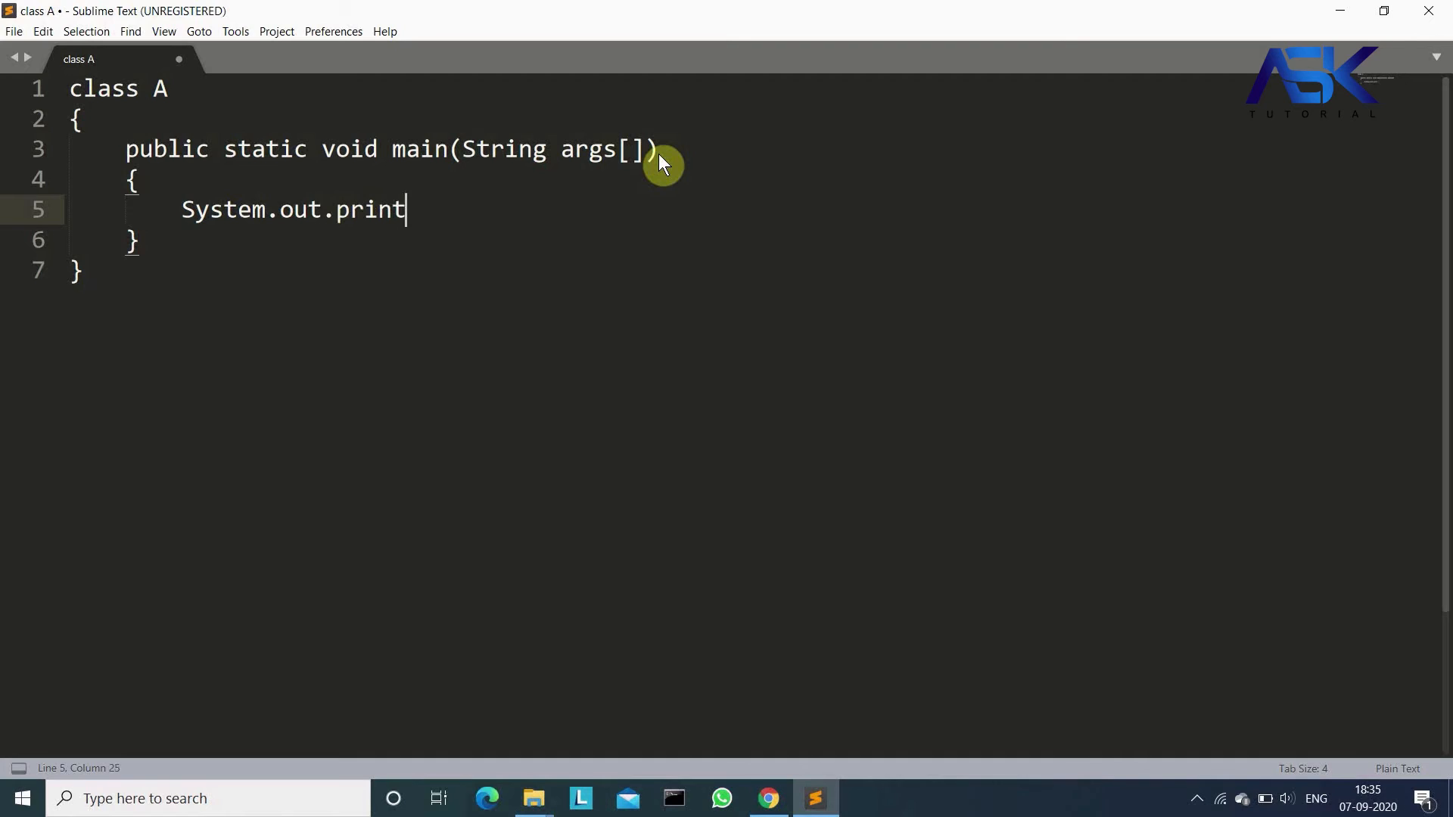
type("();")
key("Left")
key("Left")
type("\"\"")
type("jdk ins")
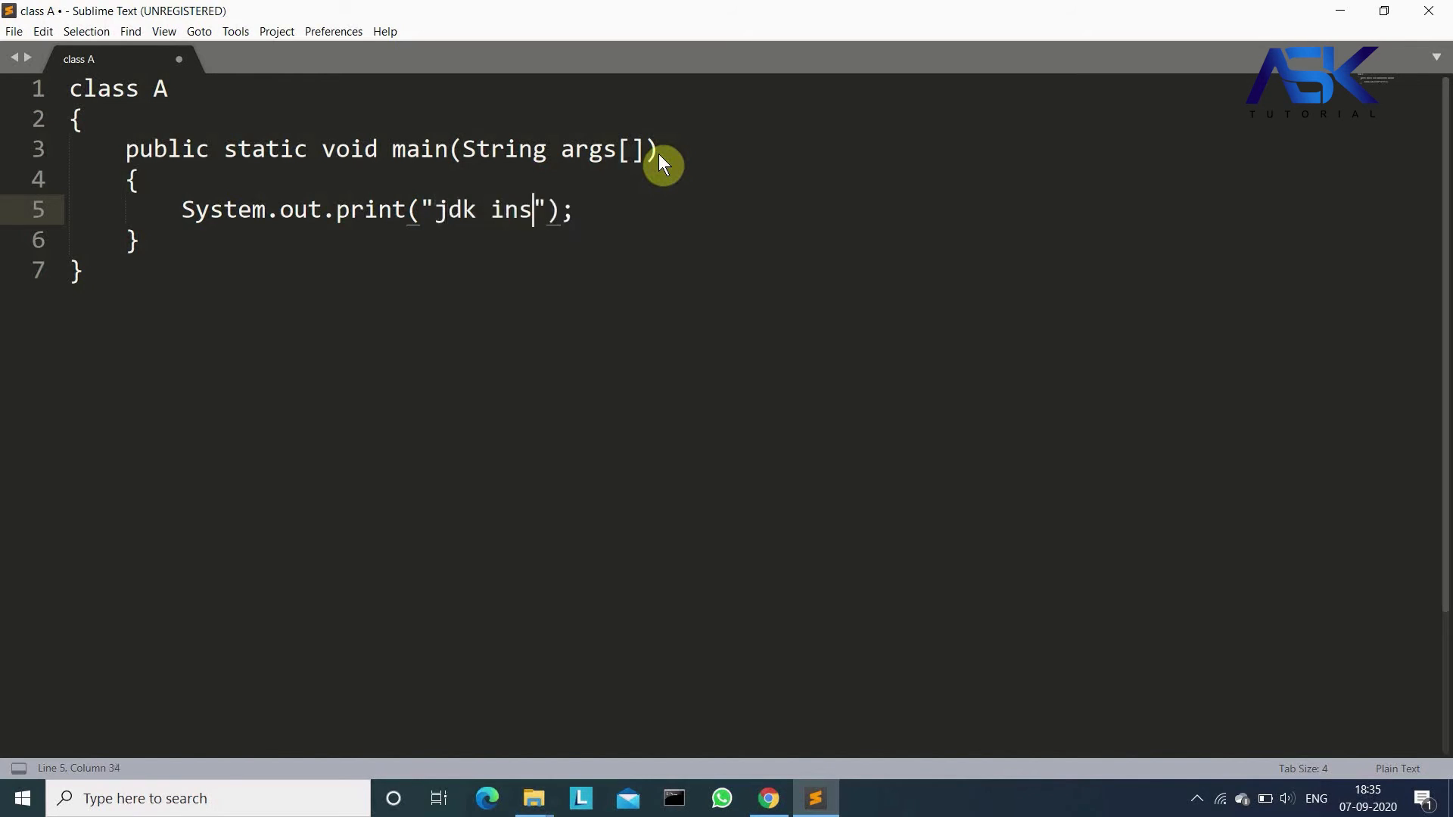
type("talle")
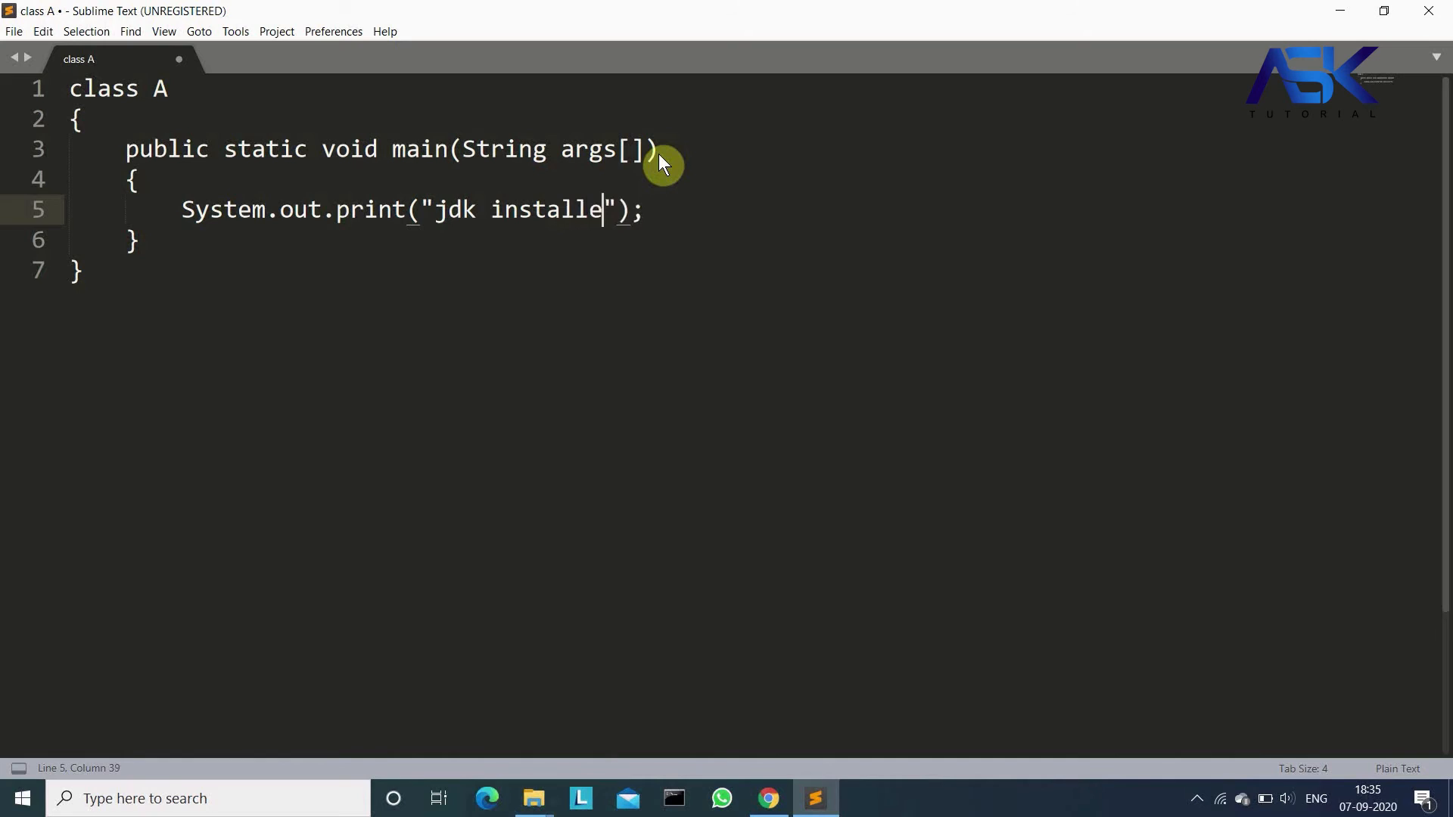
type("d..!")
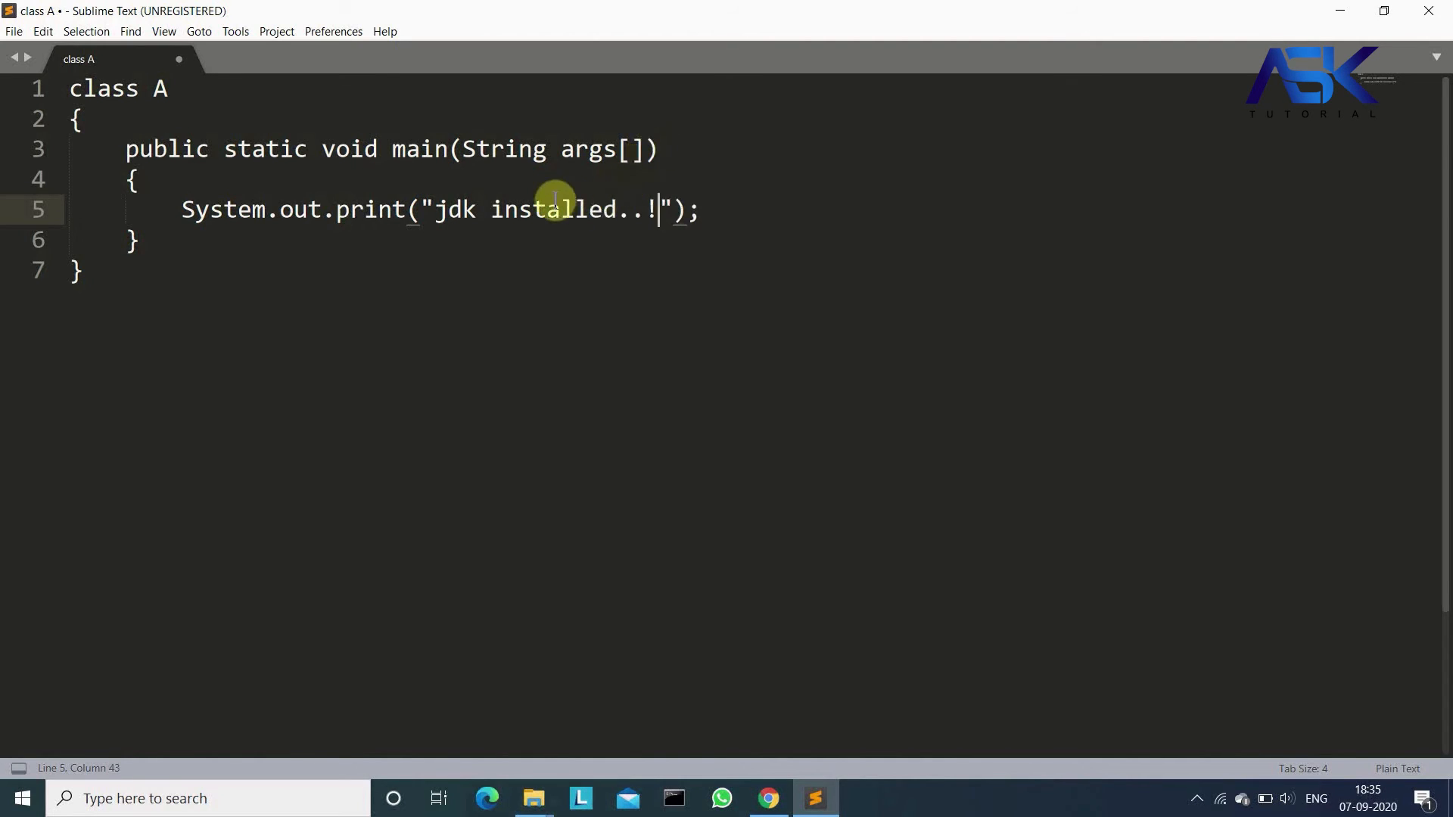
Save the program to the Desktop under the file name A.java
left_click(13, 32)
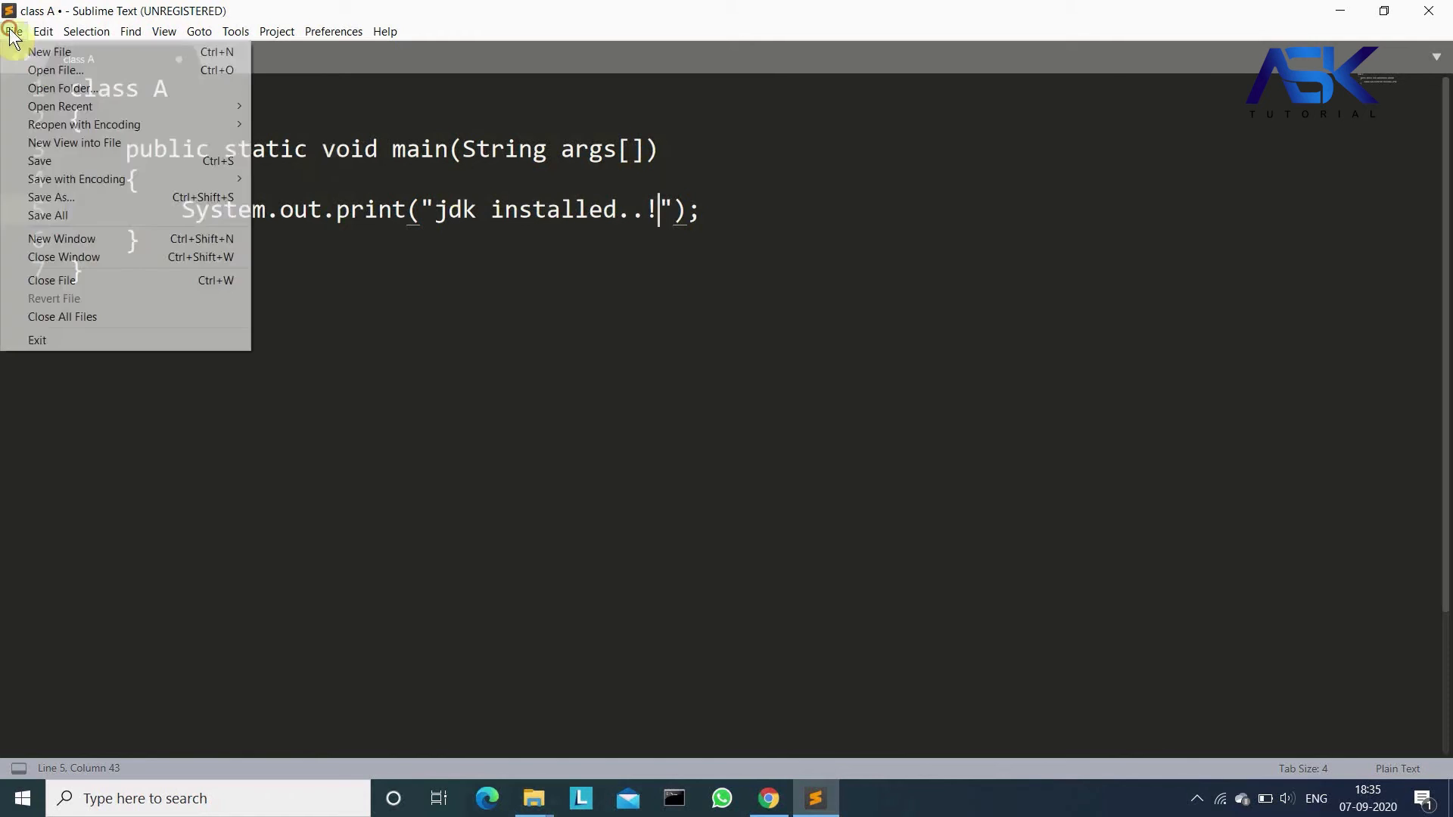
left_click(59, 196)
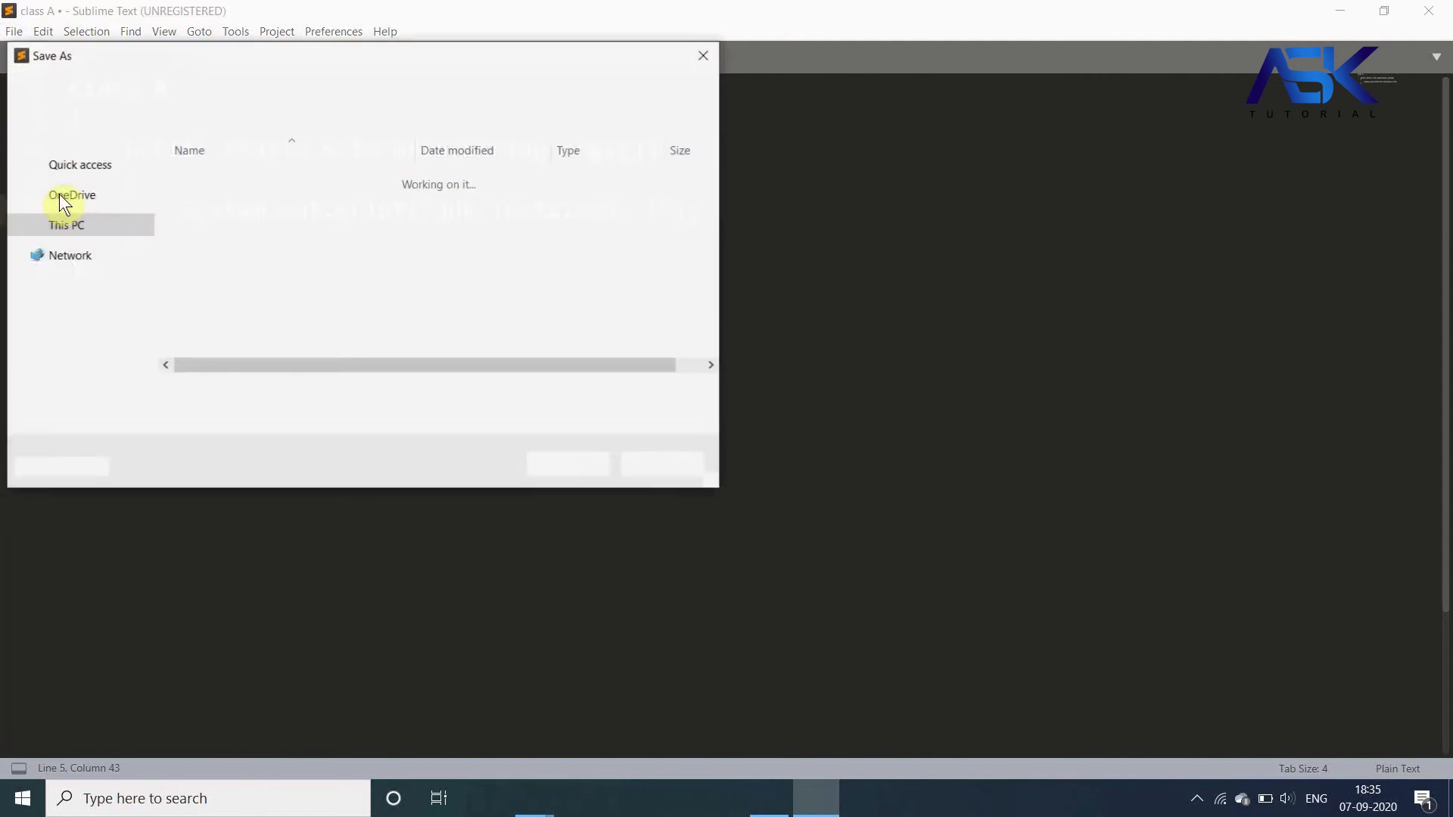
left_click(79, 209)
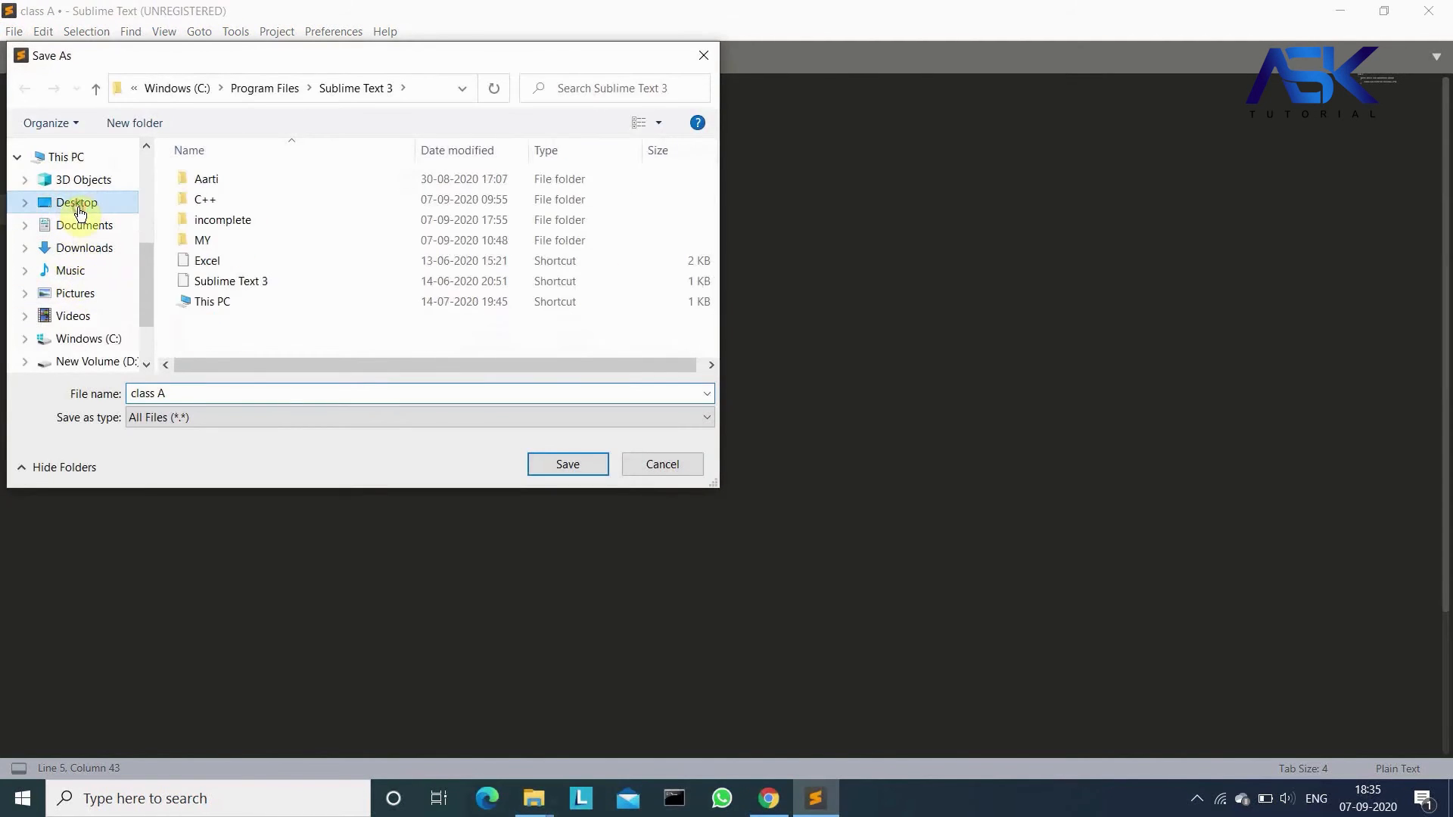
left_click(185, 390)
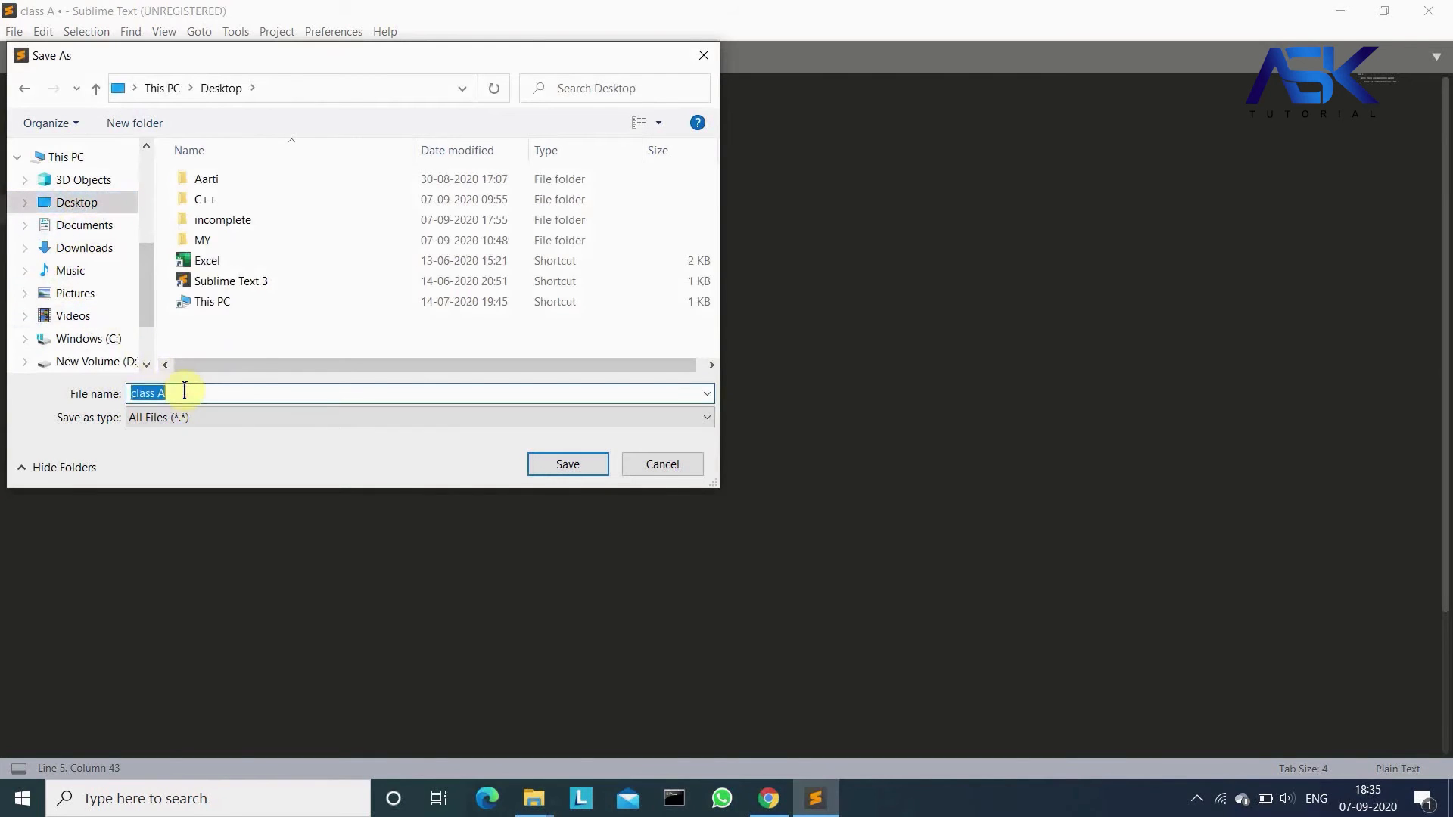
type("A")
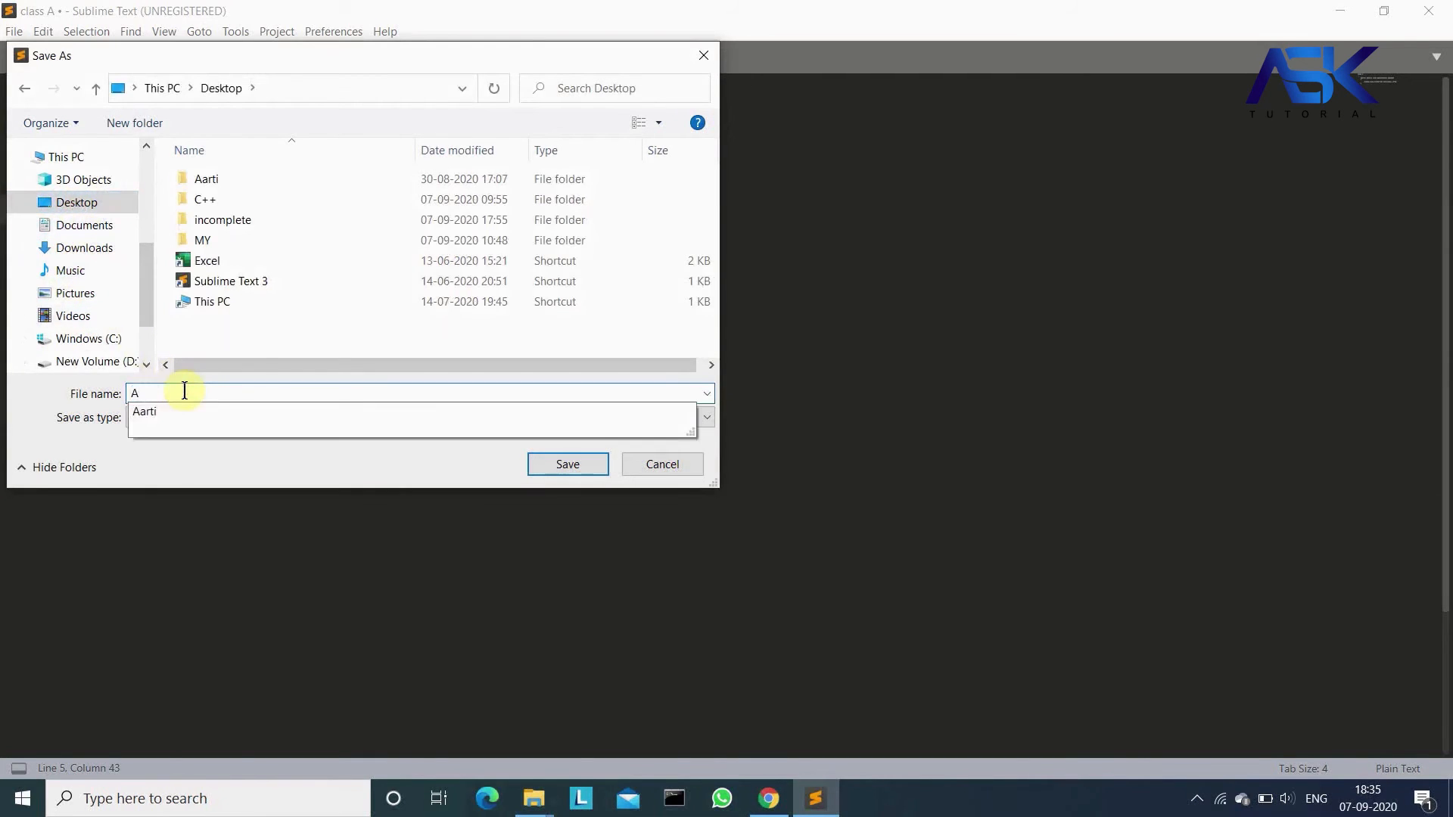
type(".")
type("java")
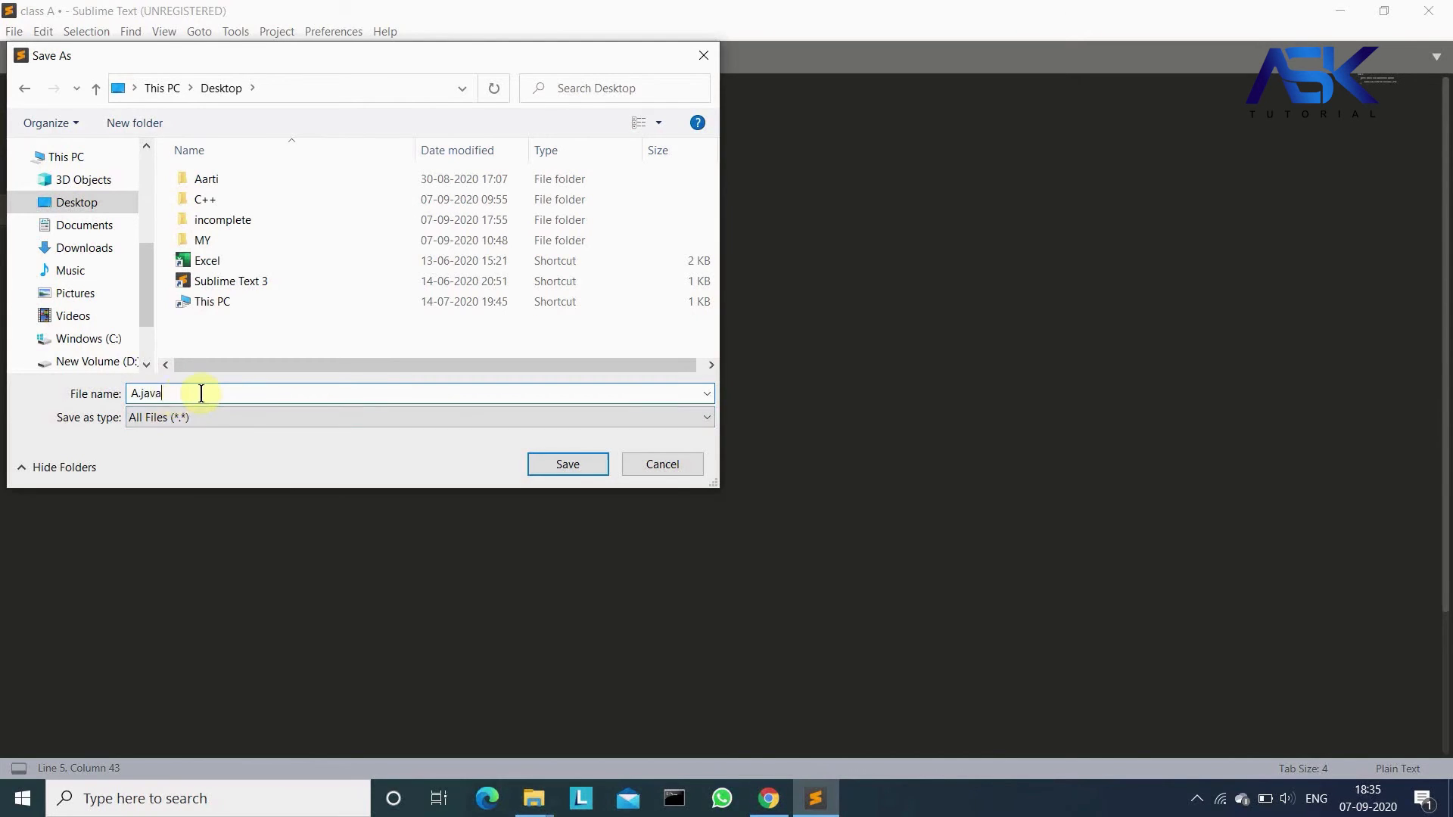
left_click(567, 463)
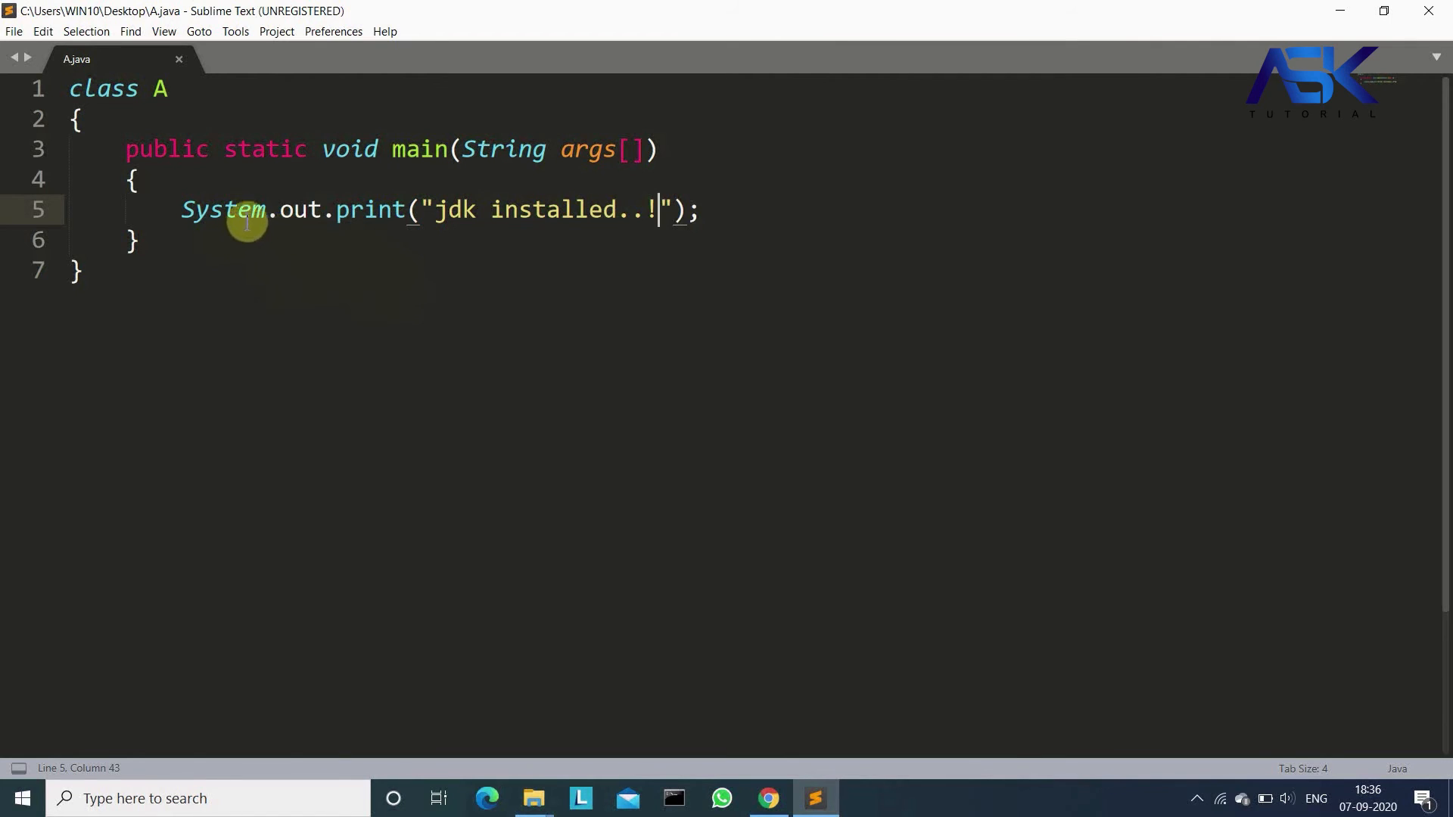
Review the main method signature by highlighting static, public, String, args and the array brackets one after another
left_click(225, 150)
left_click_drag(226, 149, 303, 151)
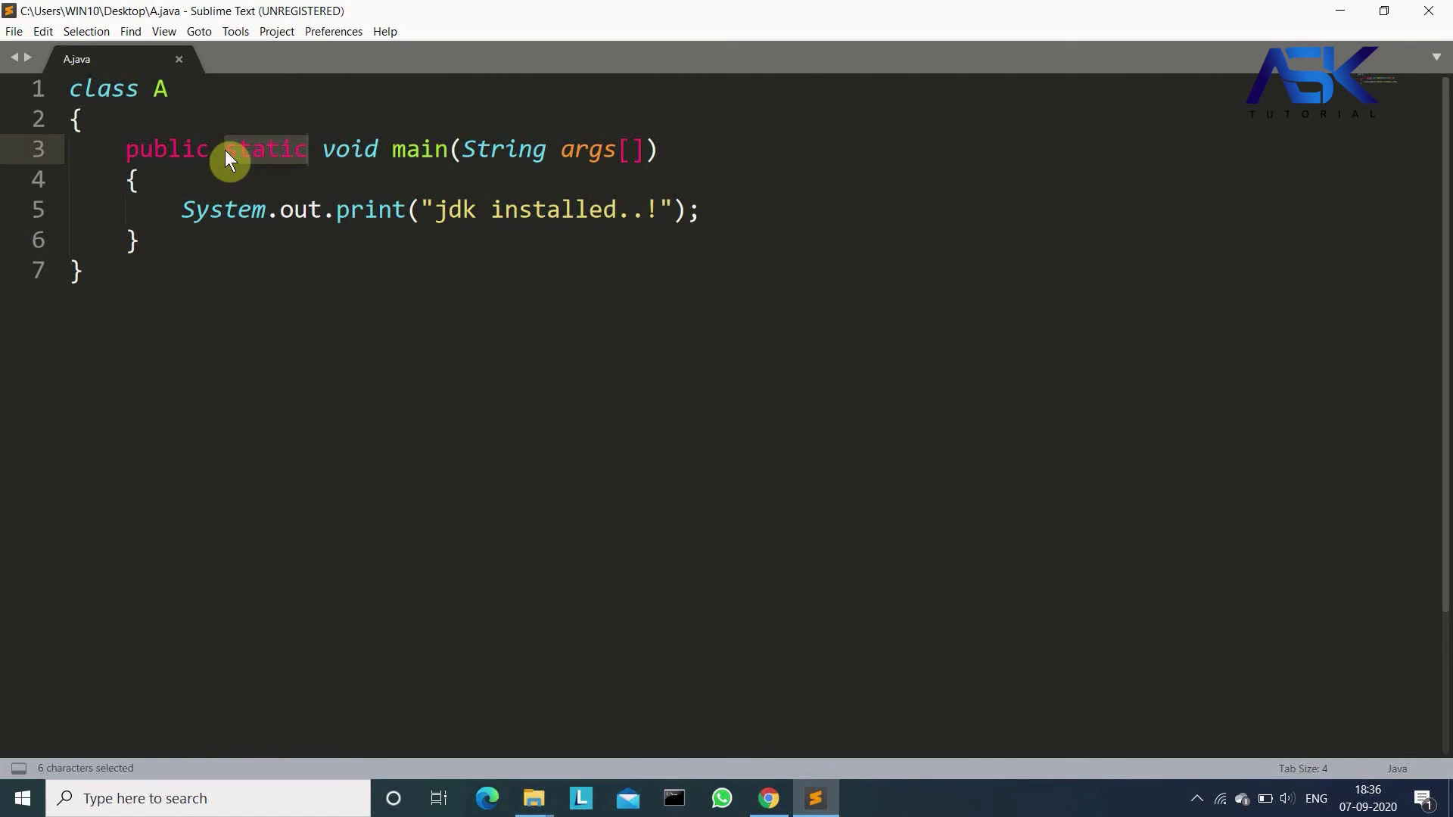
left_click(124, 151)
left_click_drag(125, 151, 208, 155)
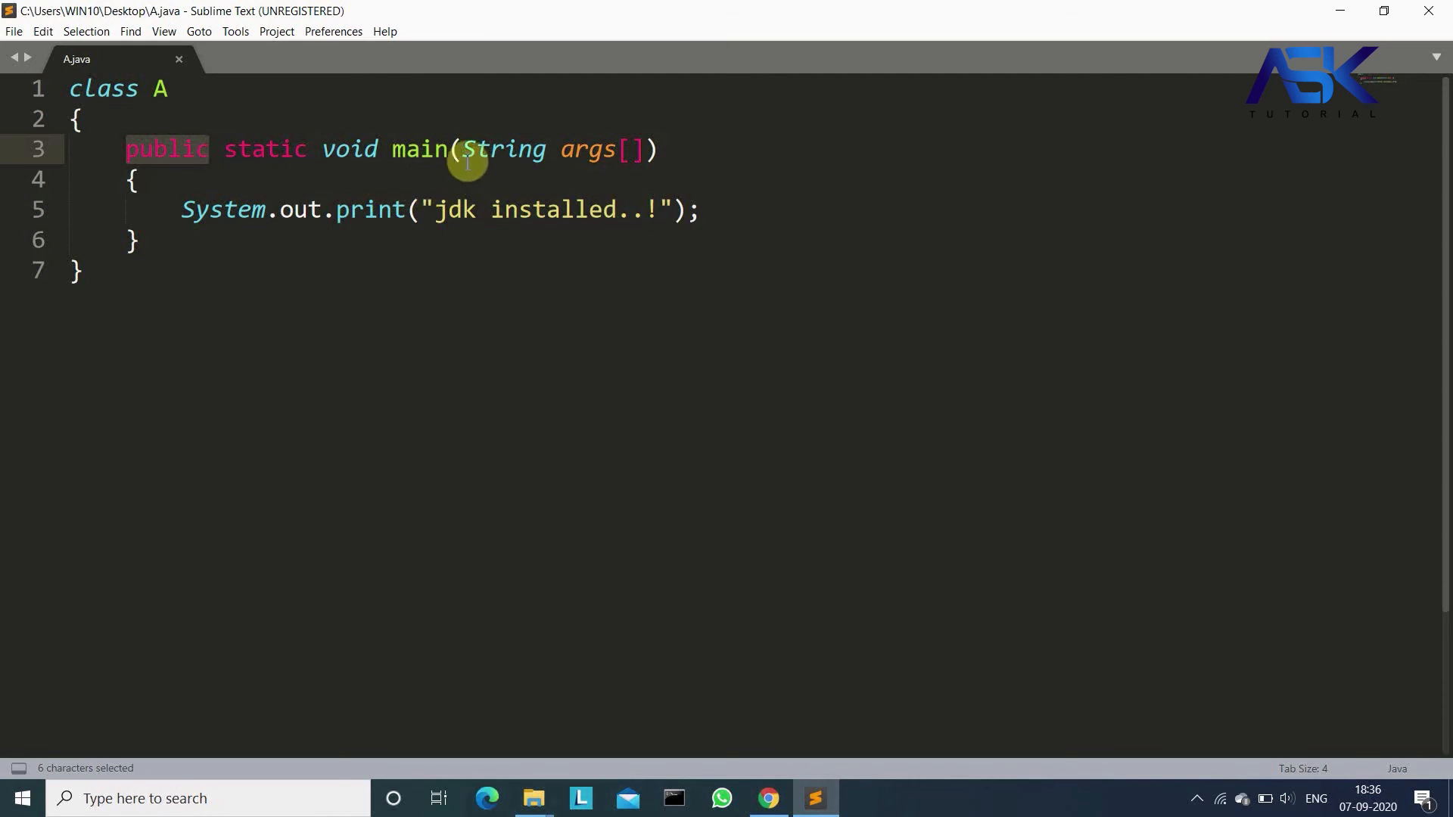
left_click_drag(462, 150, 547, 152)
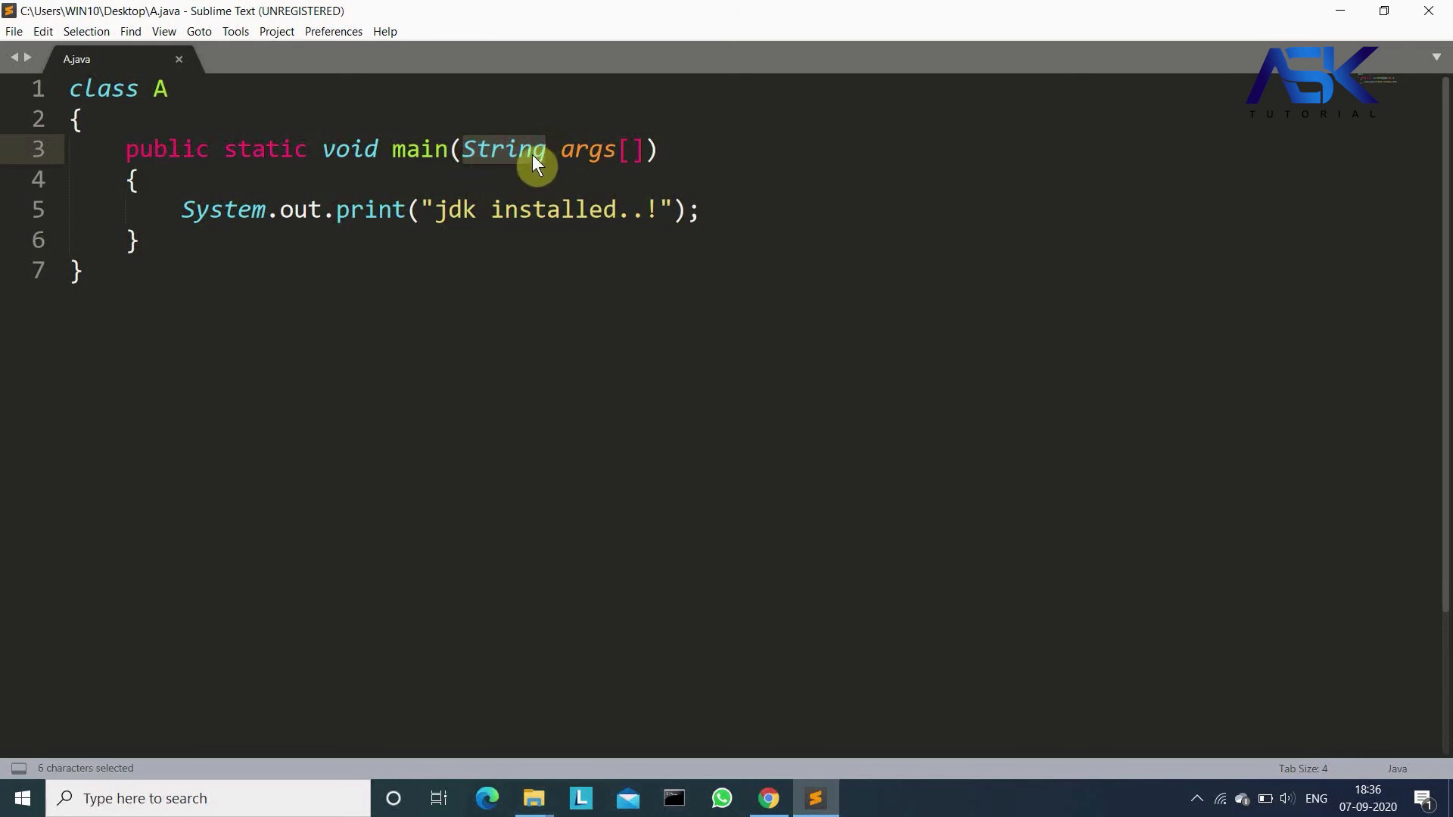
left_click_drag(561, 151, 642, 152)
double_click(639, 151)
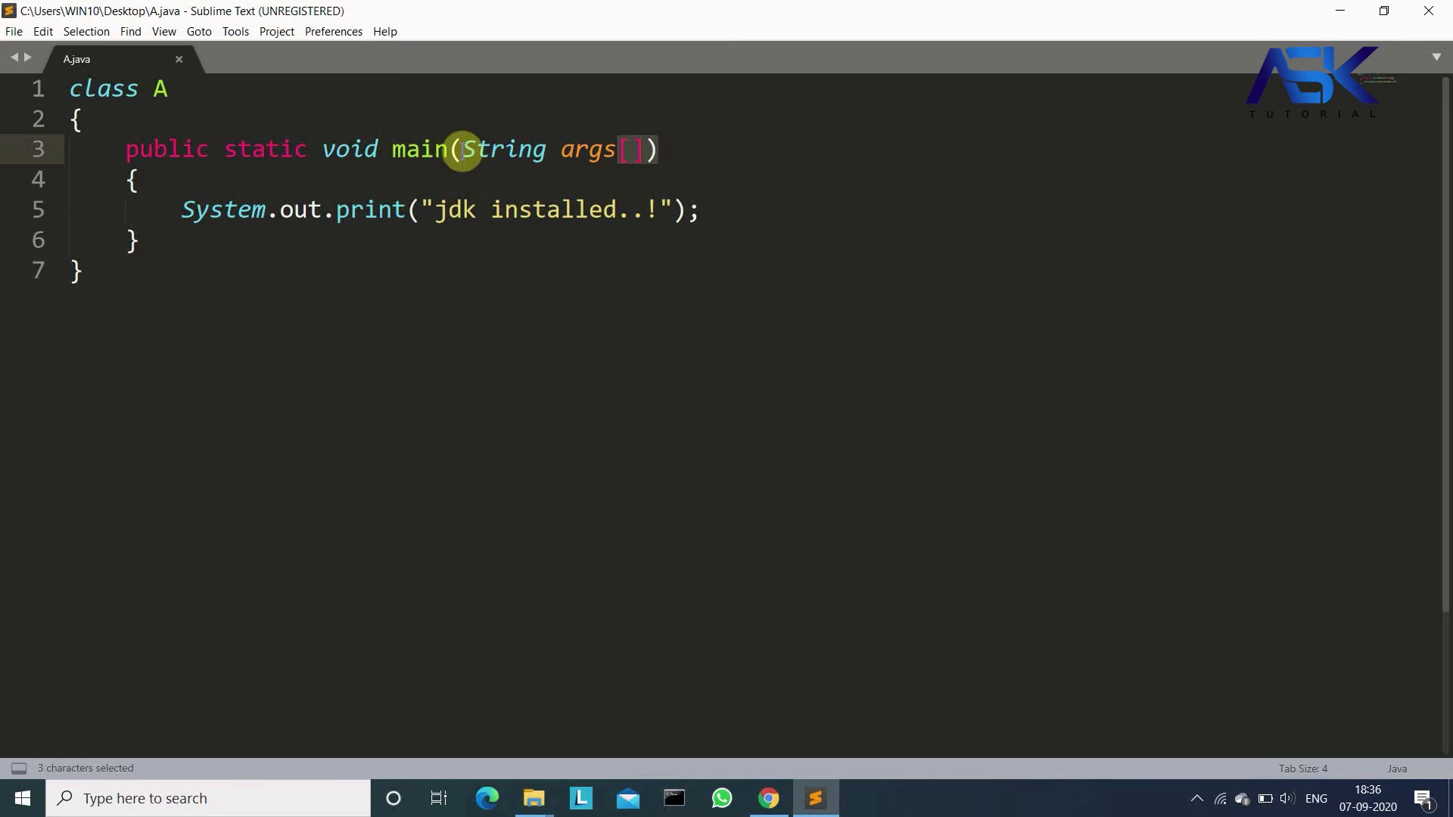
Deselect the code, save A.java again, and minimize the Sublime Text window
left_click(371, 266)
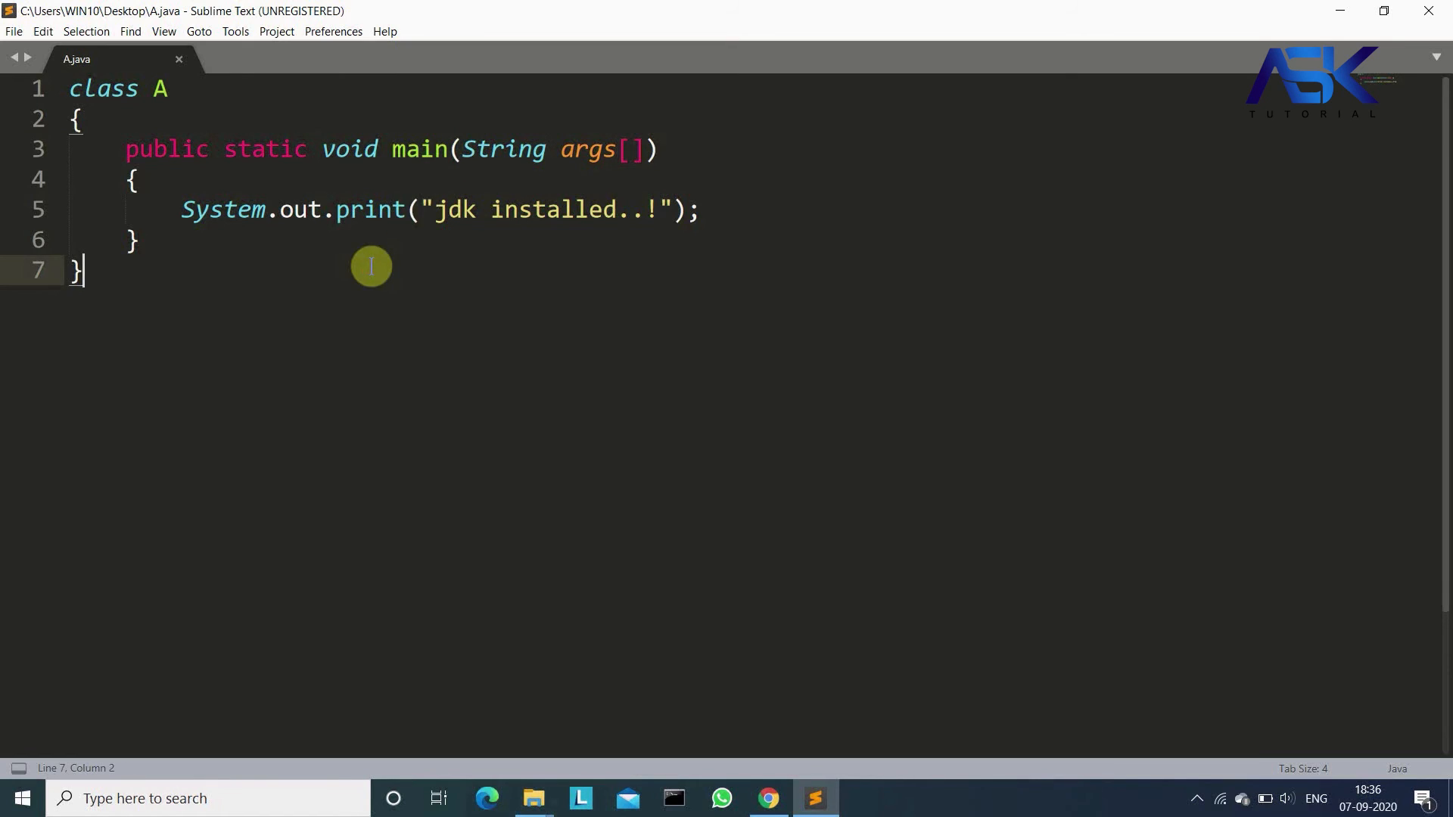
key("ctrl+s")
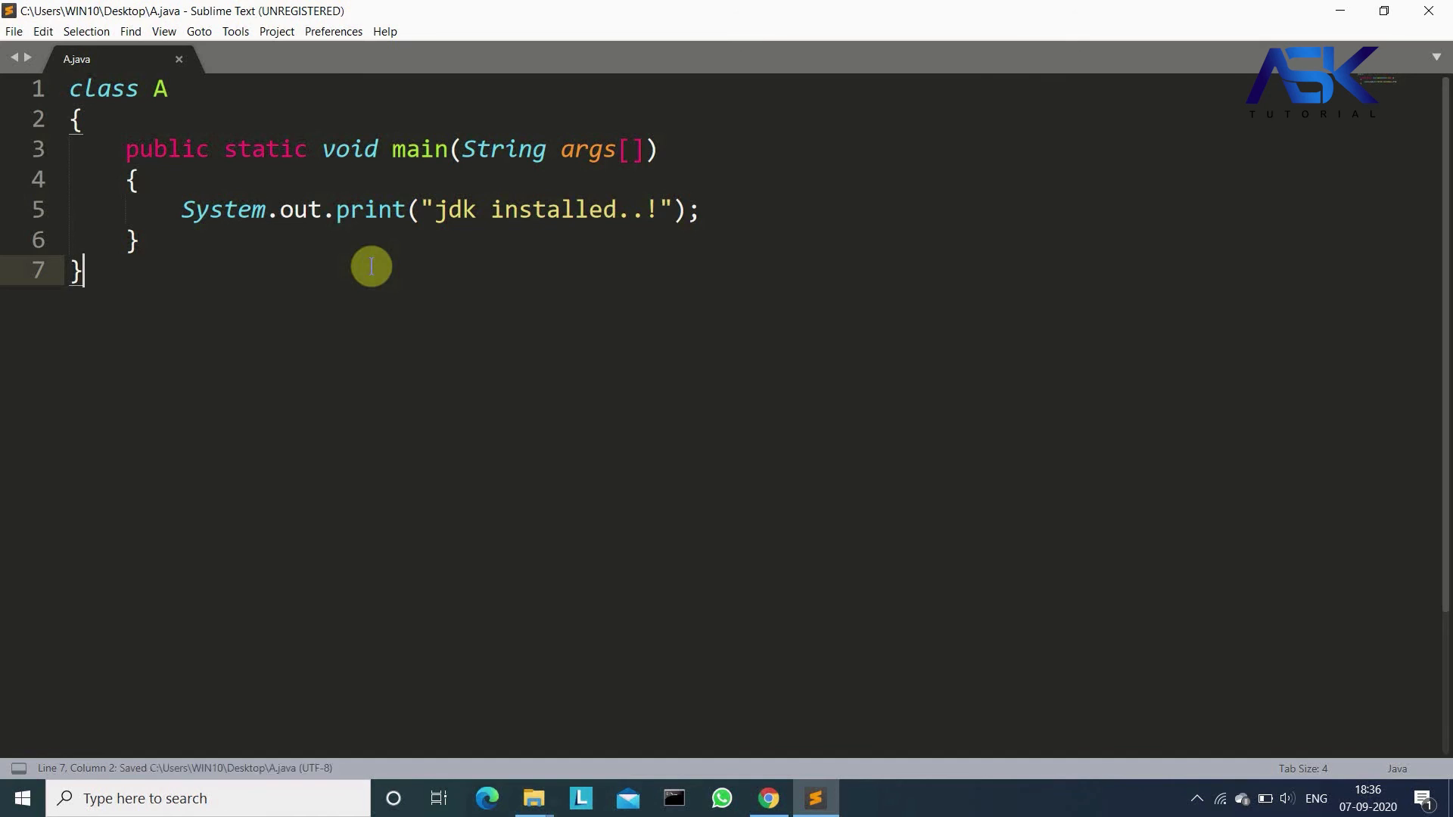
left_click(1341, 11)
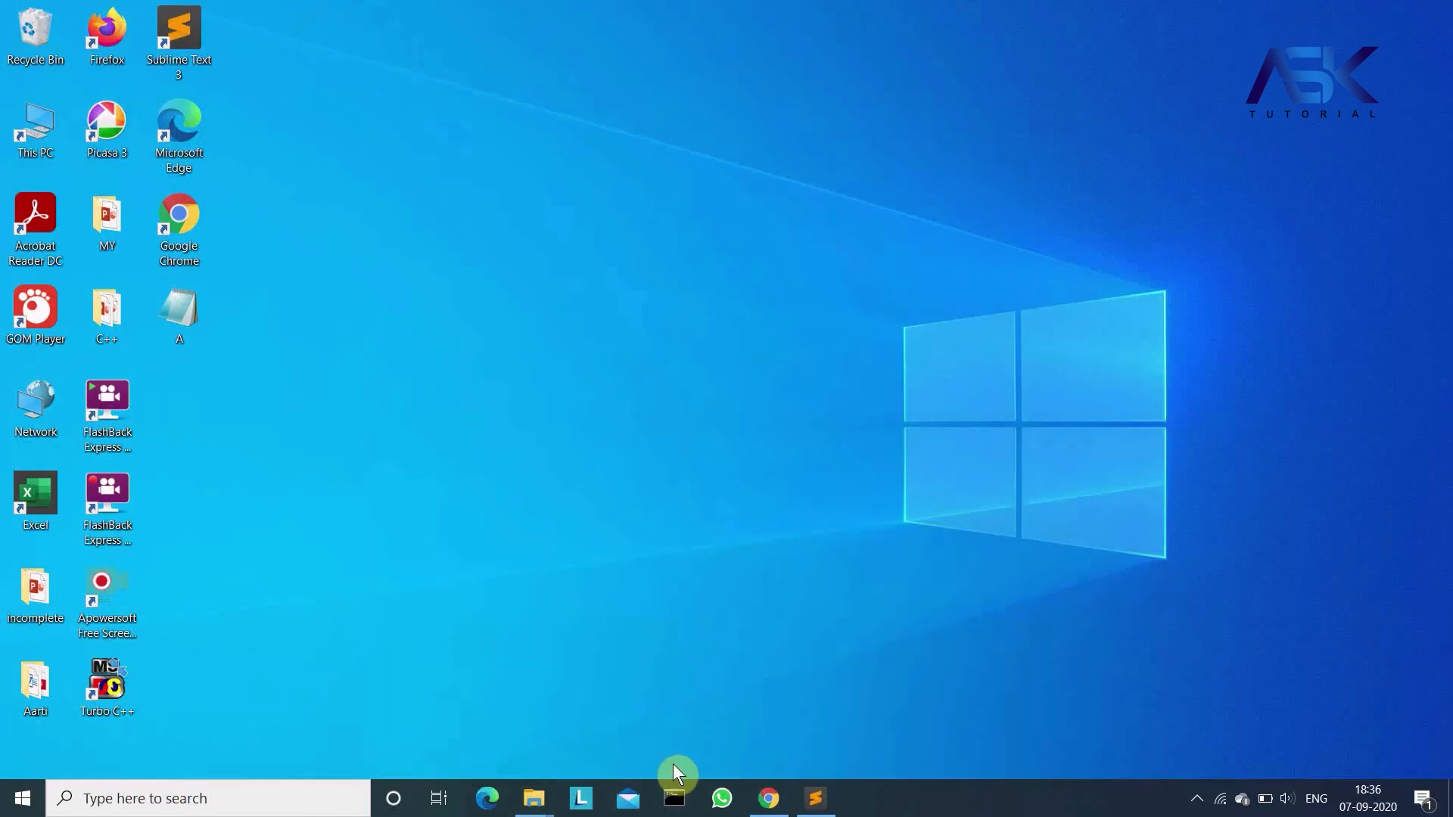
Open Command Prompt, shift its window away from the desktop icons, and move the A file icon to the free area above it
left_click(674, 791)
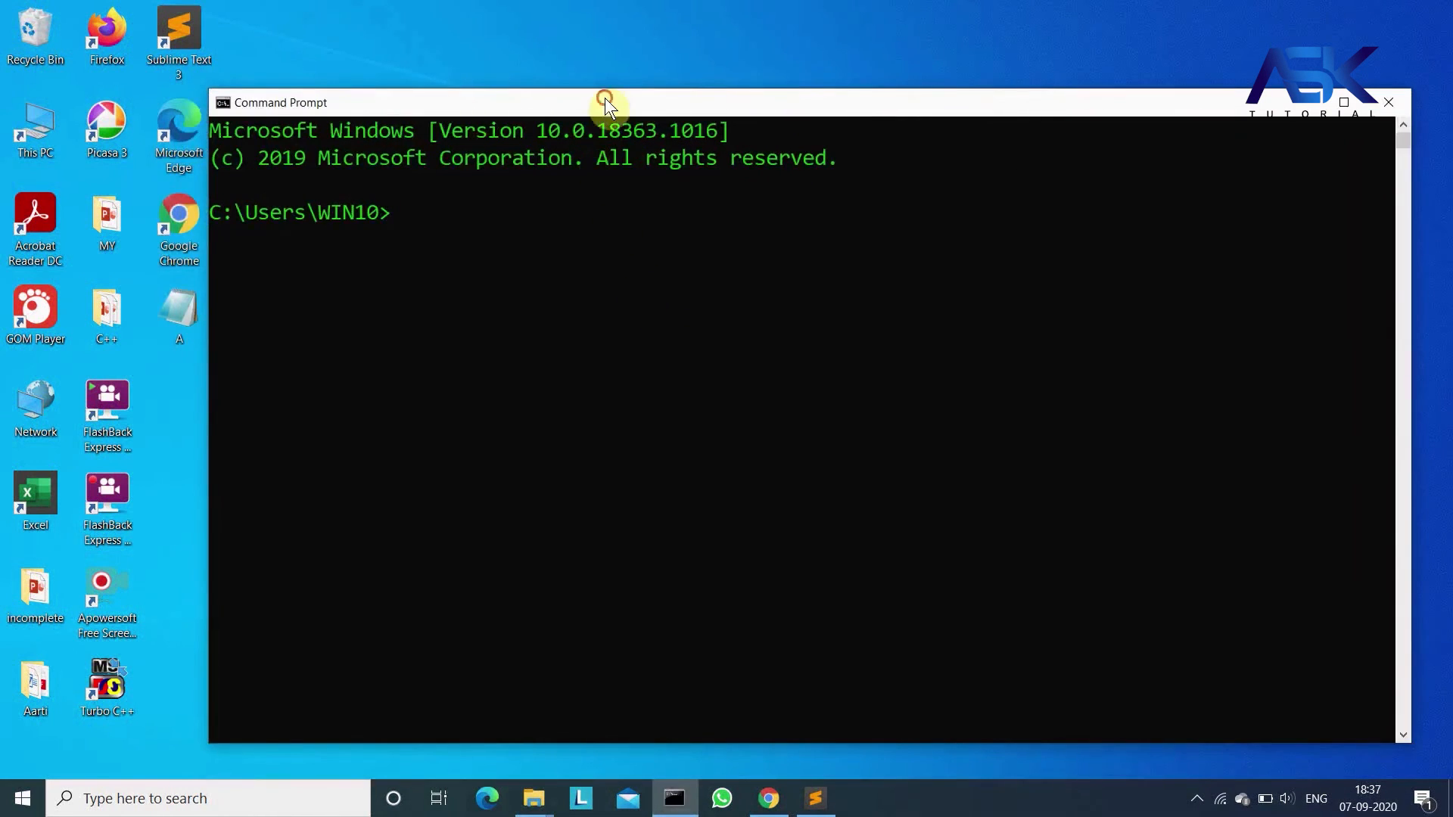
left_click_drag(605, 99, 682, 159)
left_click_drag(191, 301, 613, 52)
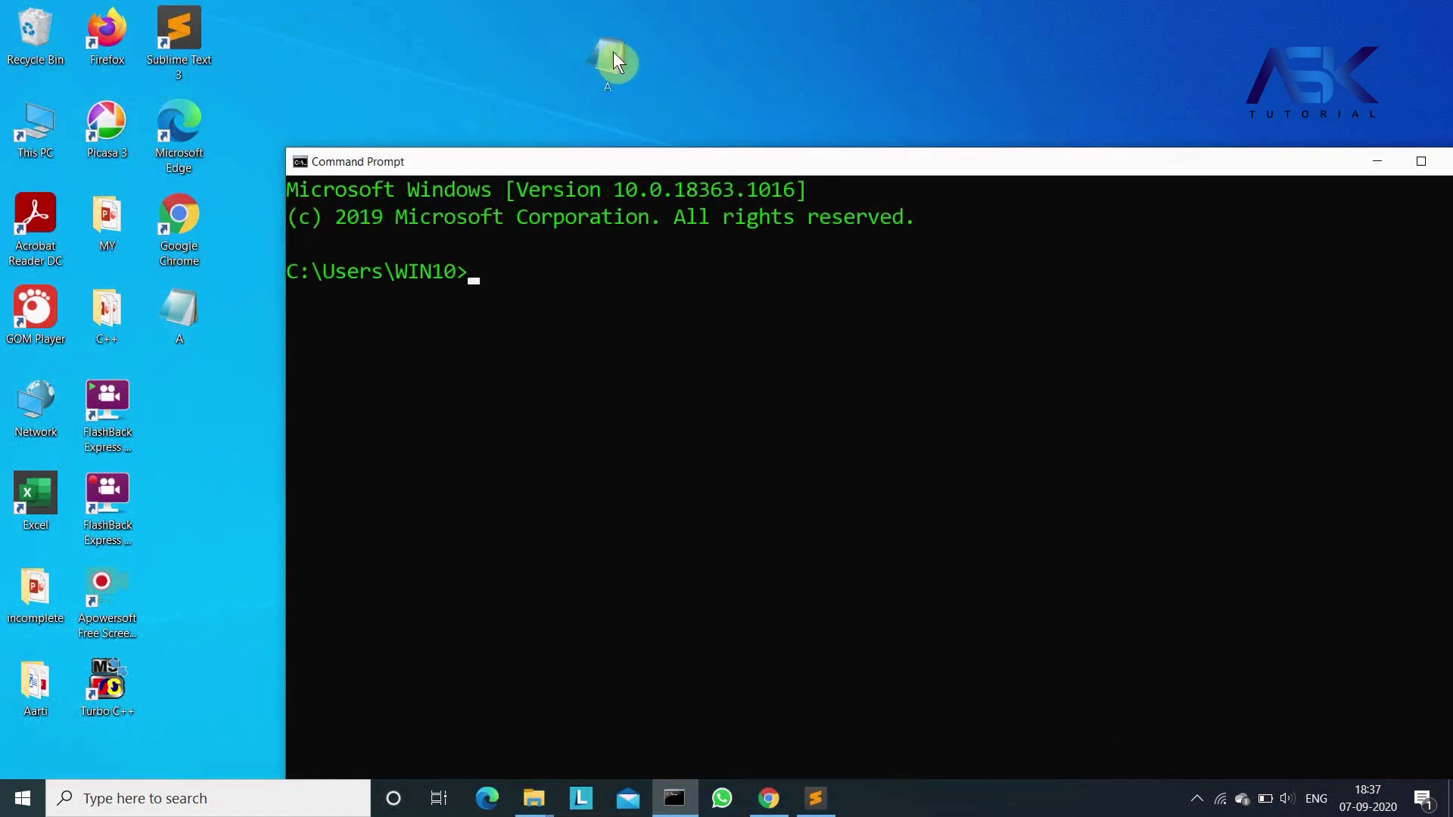
Change the Command Prompt directory with "cd desktop" and highlight the Desktop folder name in the new prompt
left_click(518, 280)
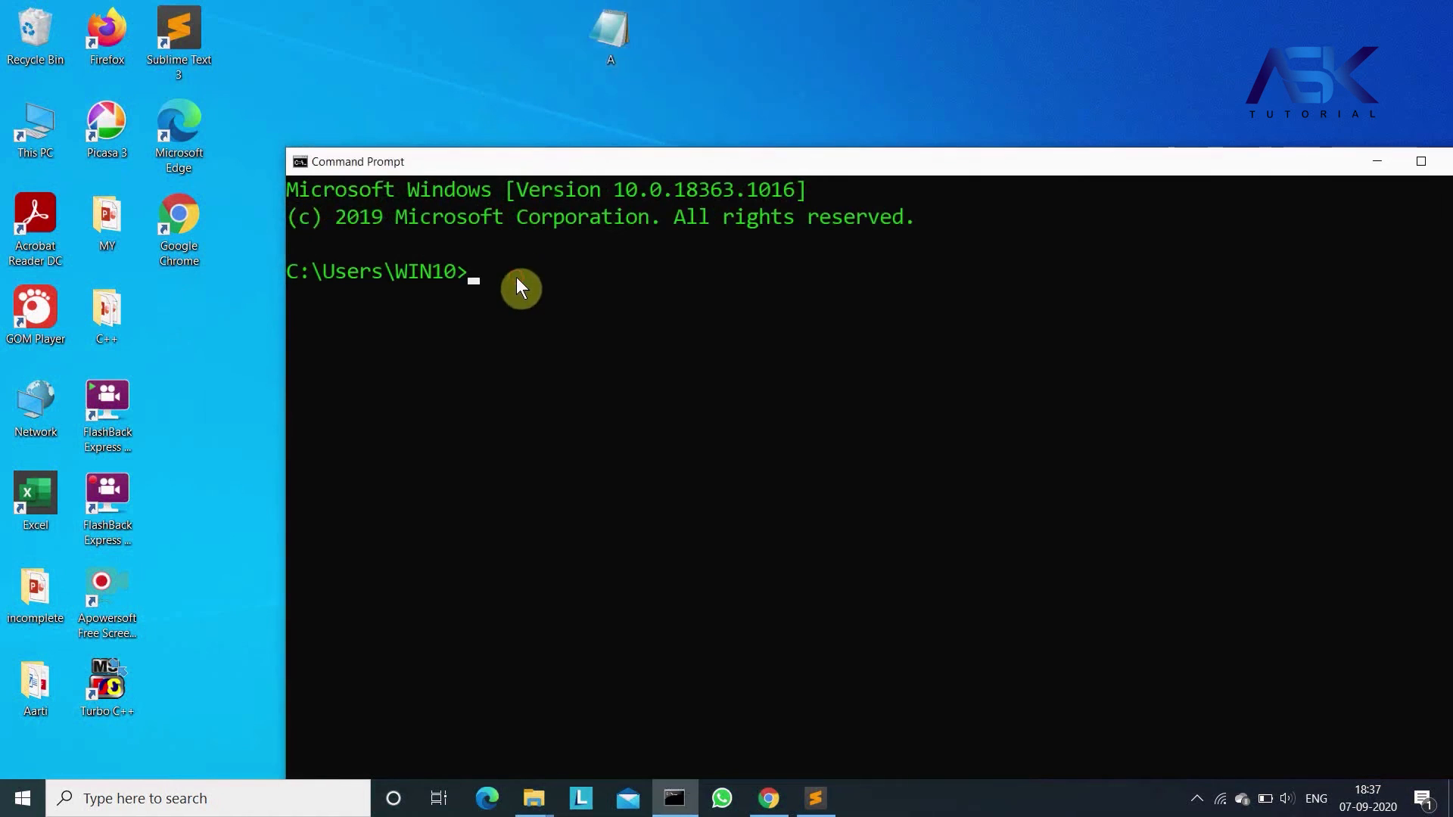
type("cd desktop")
key("Return")
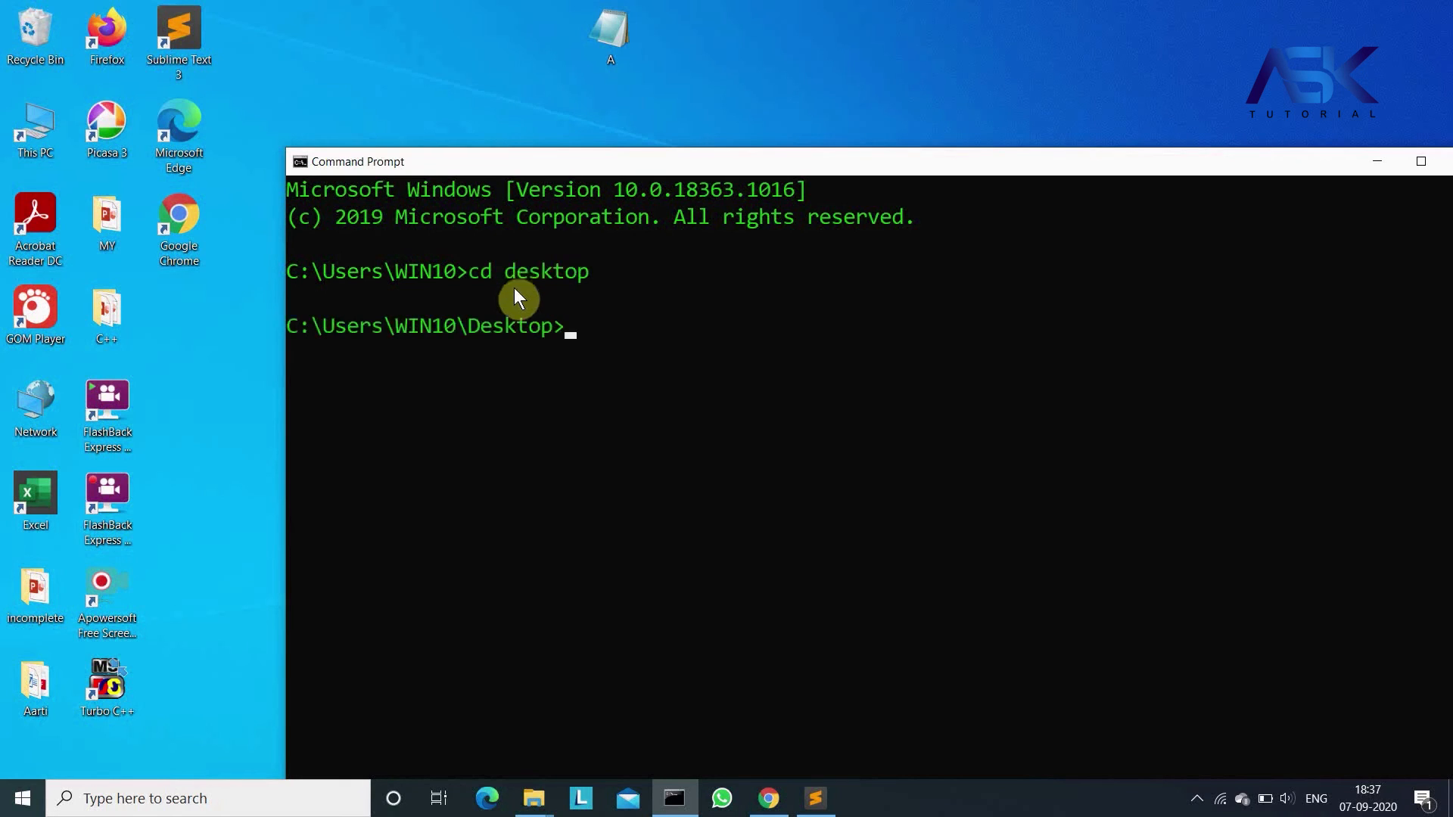
left_click_drag(469, 327, 542, 329)
left_click(569, 326)
Compile the program with "javac A.java" and open the newly generated A file from the desktop
type("iavac A.java")
key("Return")
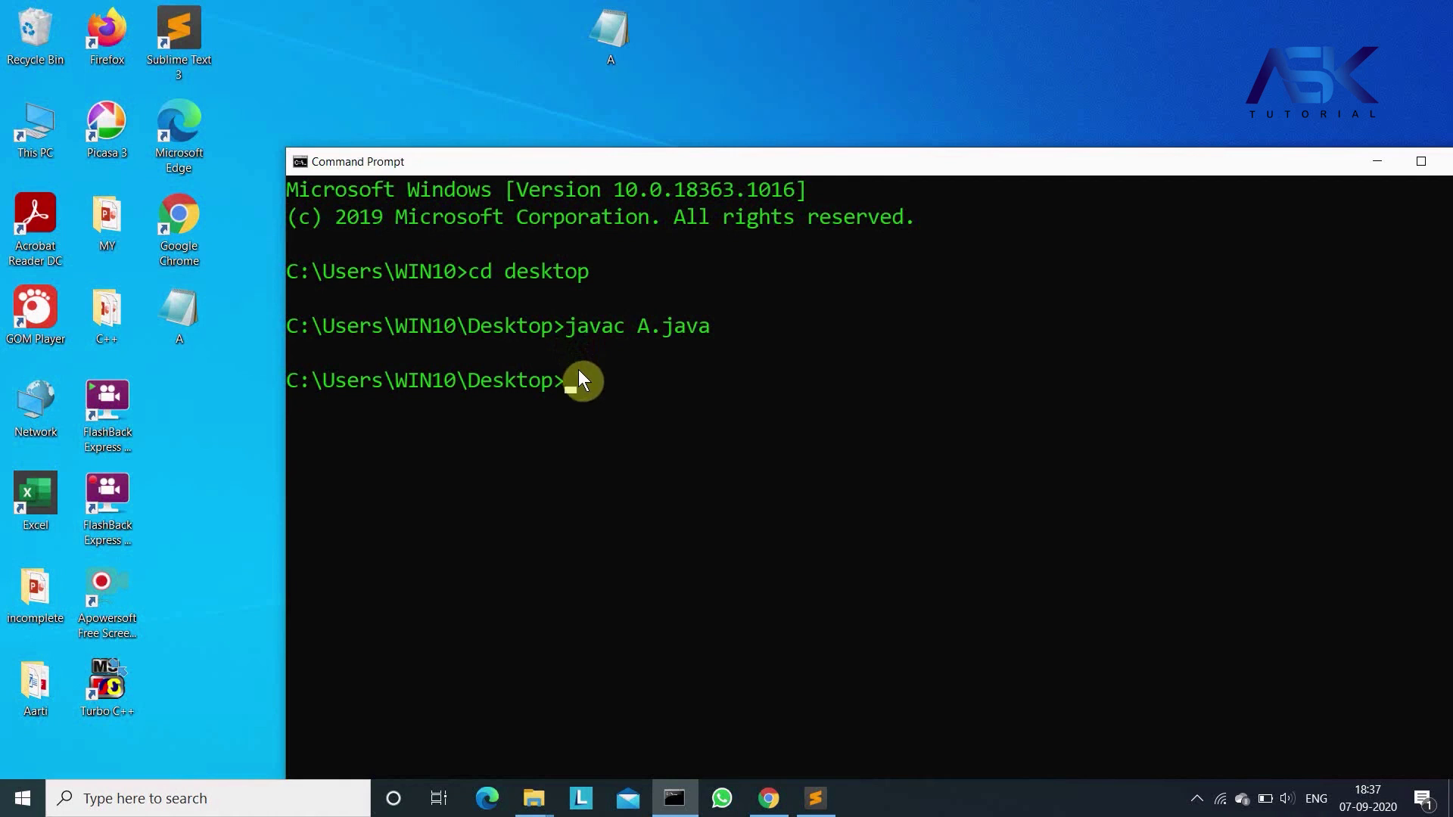
double_click(179, 315)
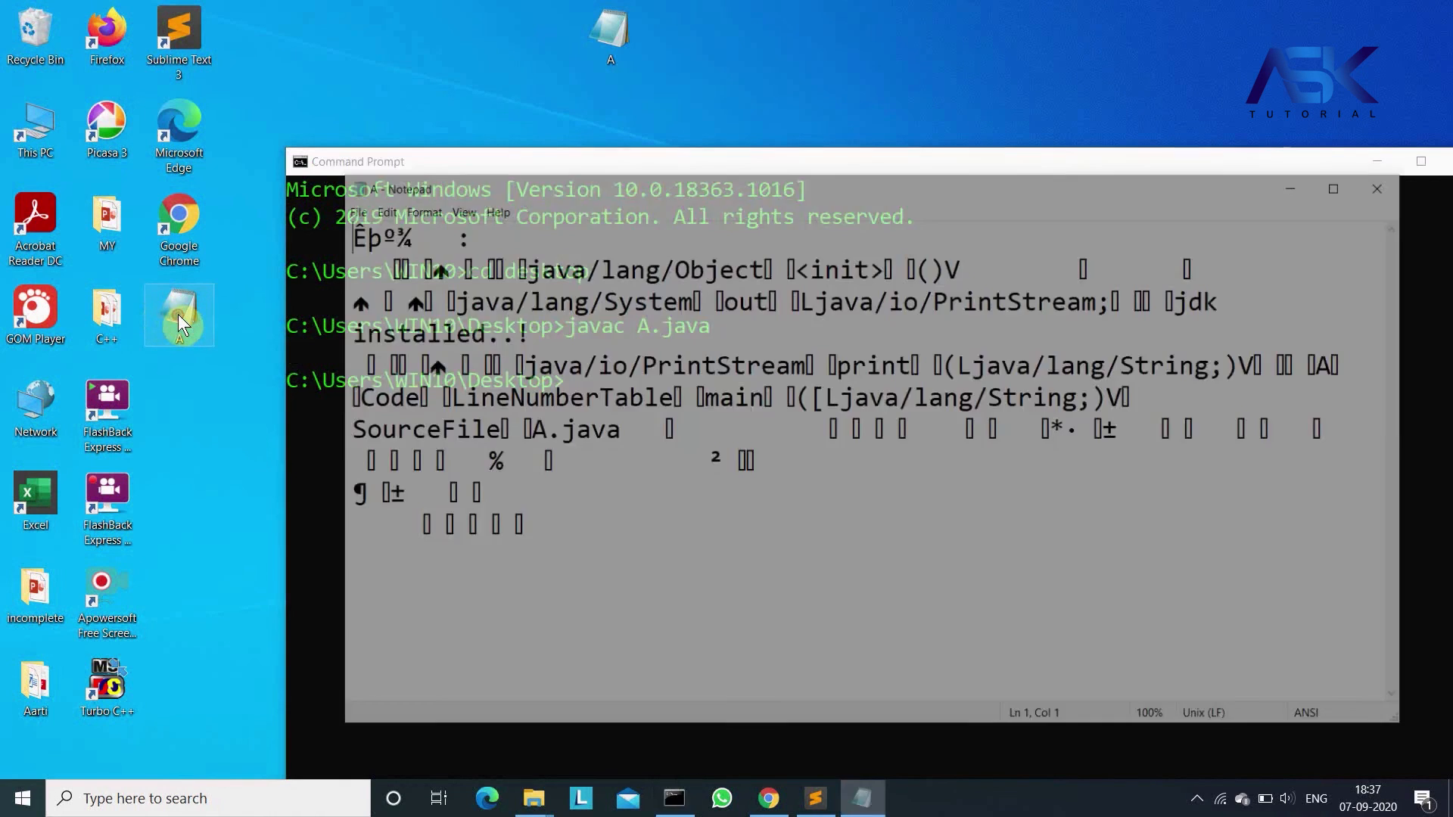
Move the compiled A file's Notepad window lower, close it, and open the compiled file once more before closing it again
left_click_drag(730, 194, 606, 292)
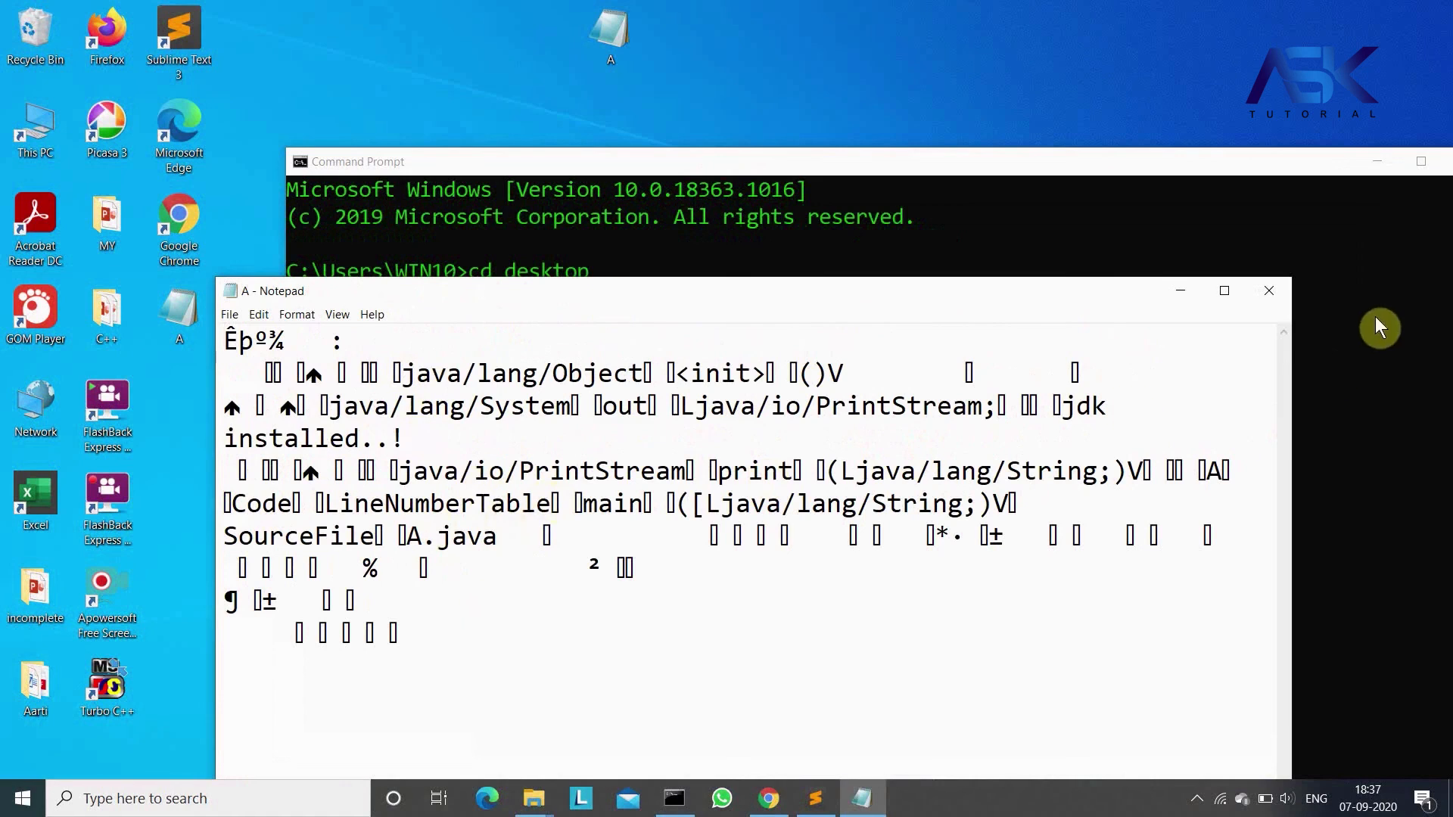
left_click(1269, 290)
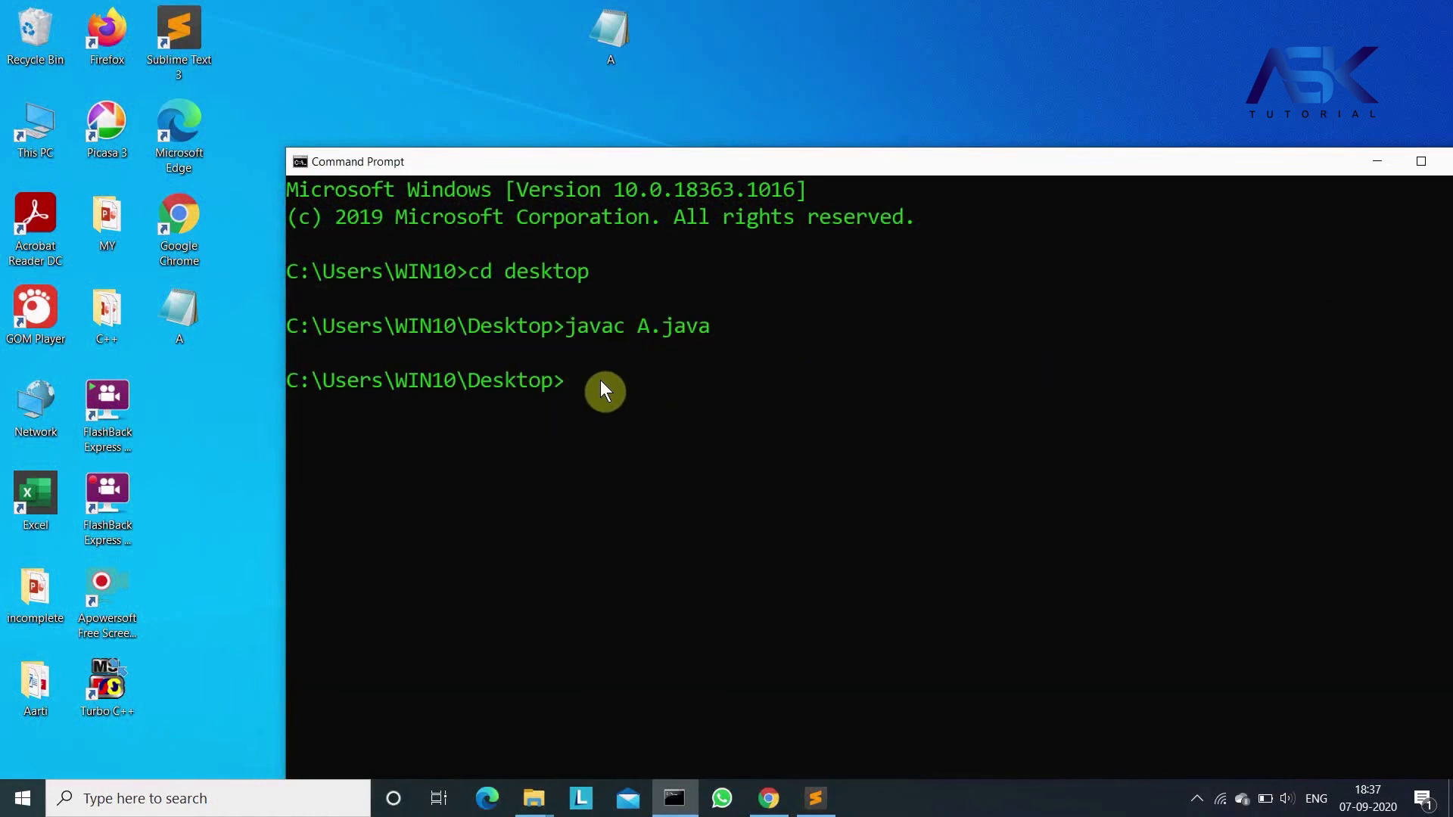
double_click(166, 309)
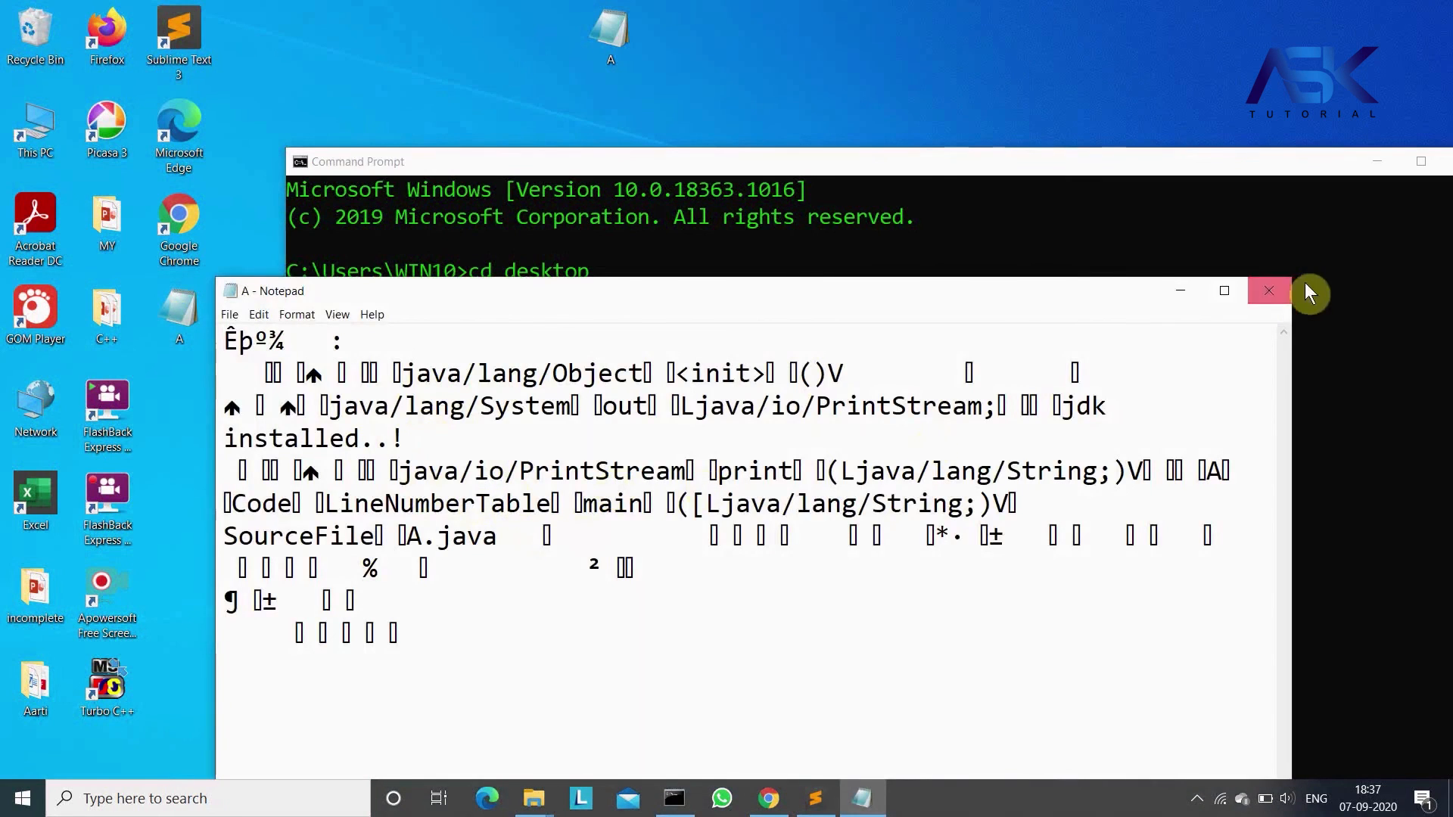
left_click(1269, 302)
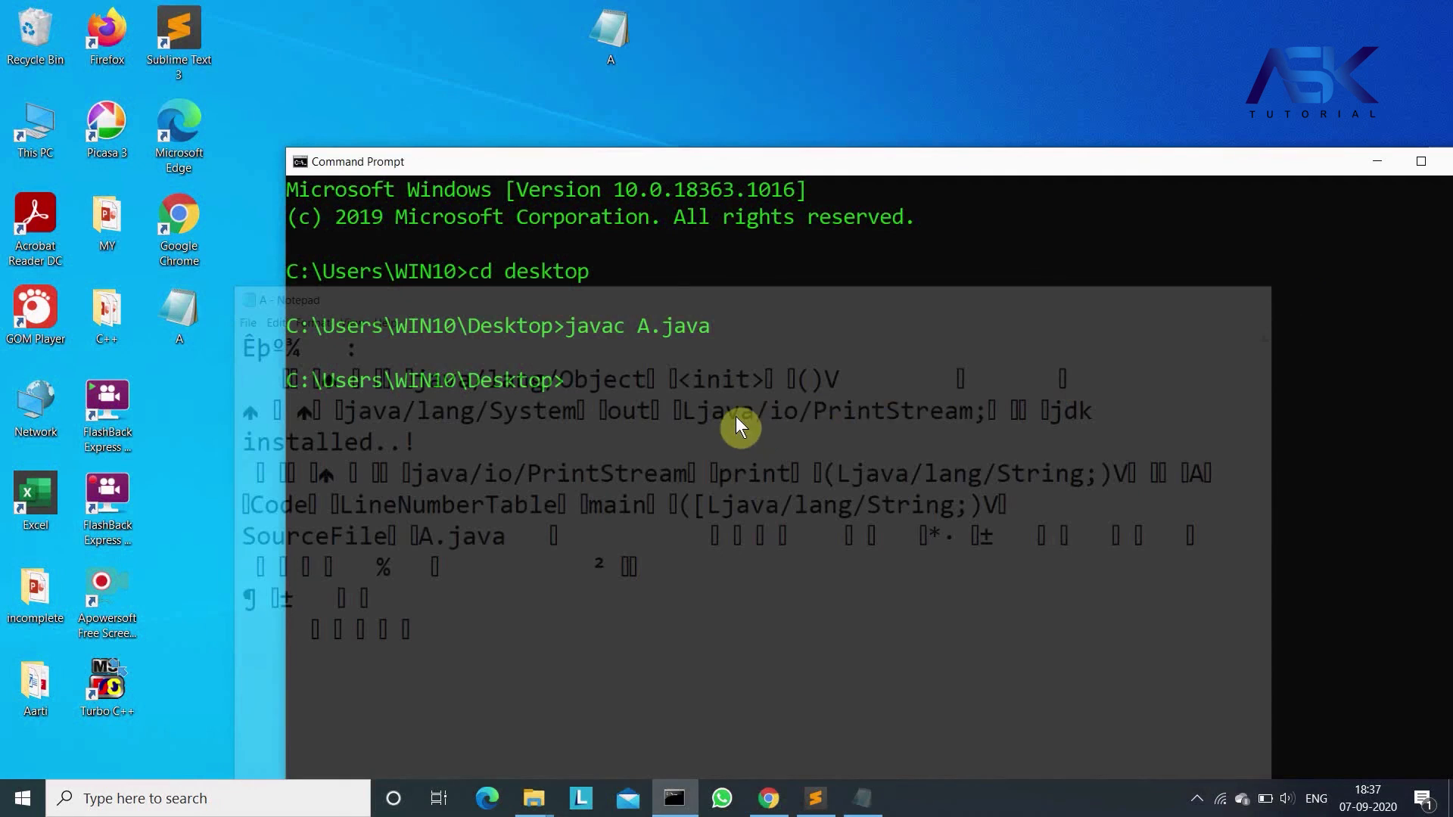
Run the compiled program with "java A" and highlight the text of its output line in Command Prompt
type("j")
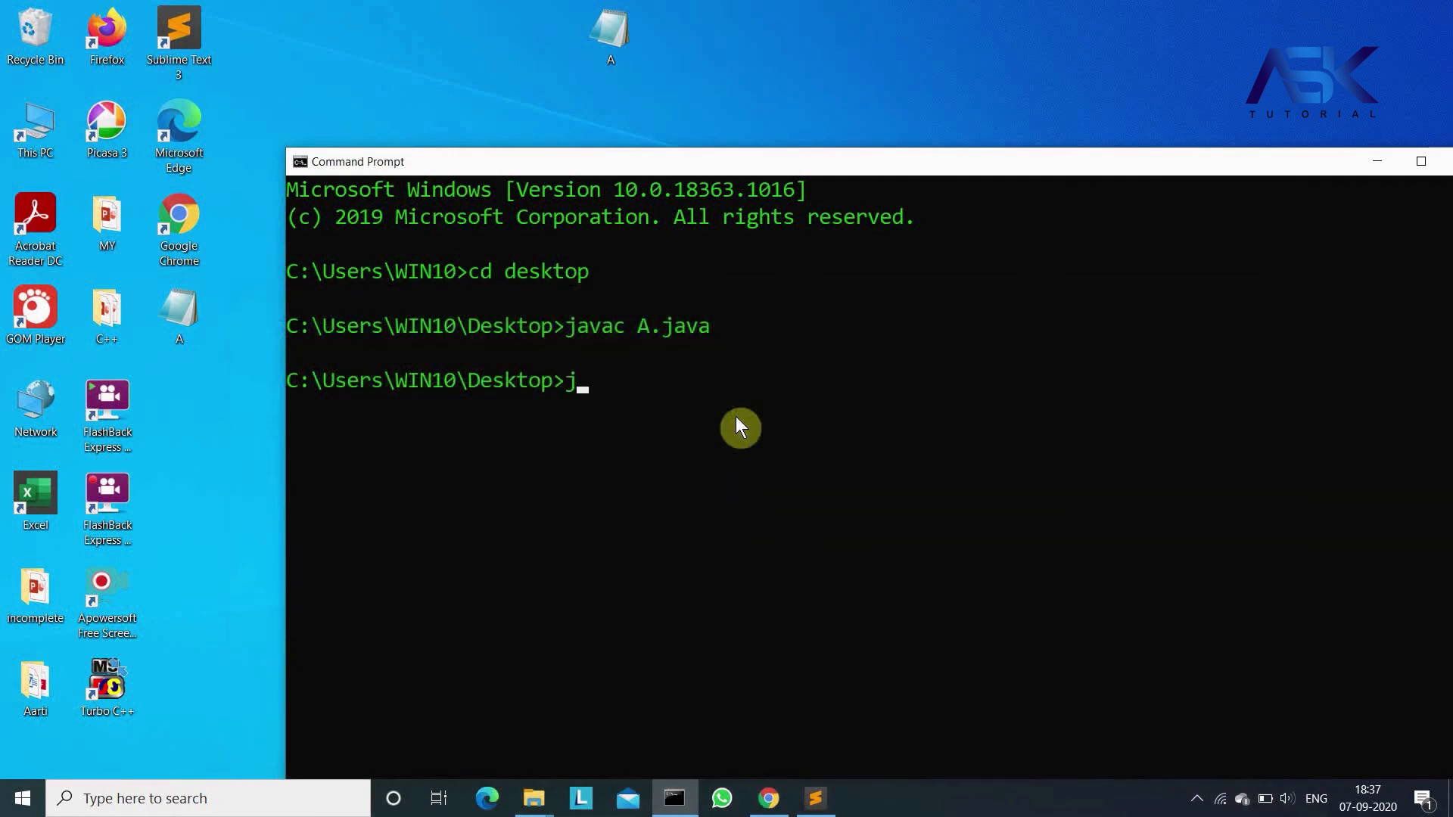
type("ava A")
key("Return")
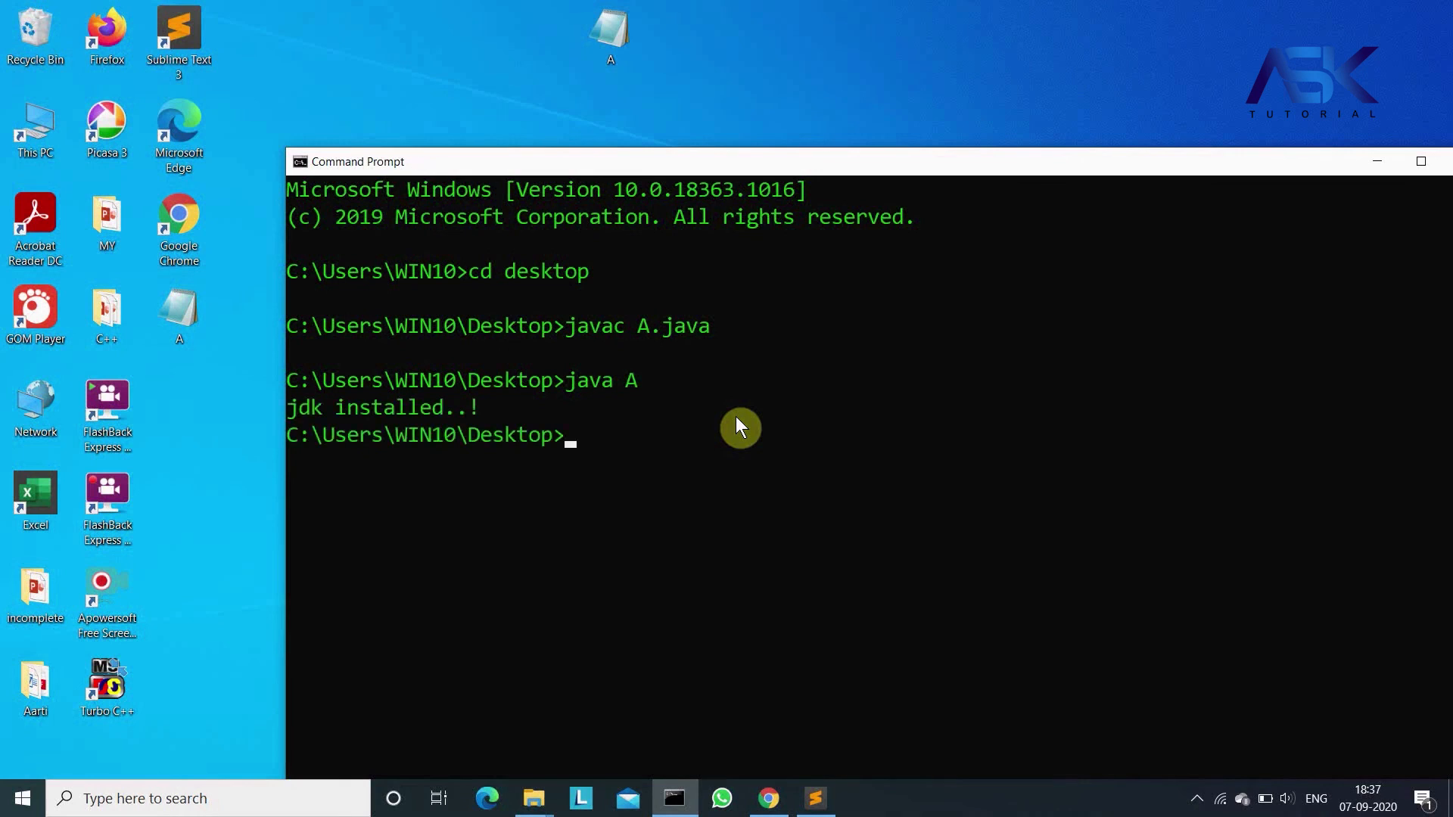
left_click(294, 406)
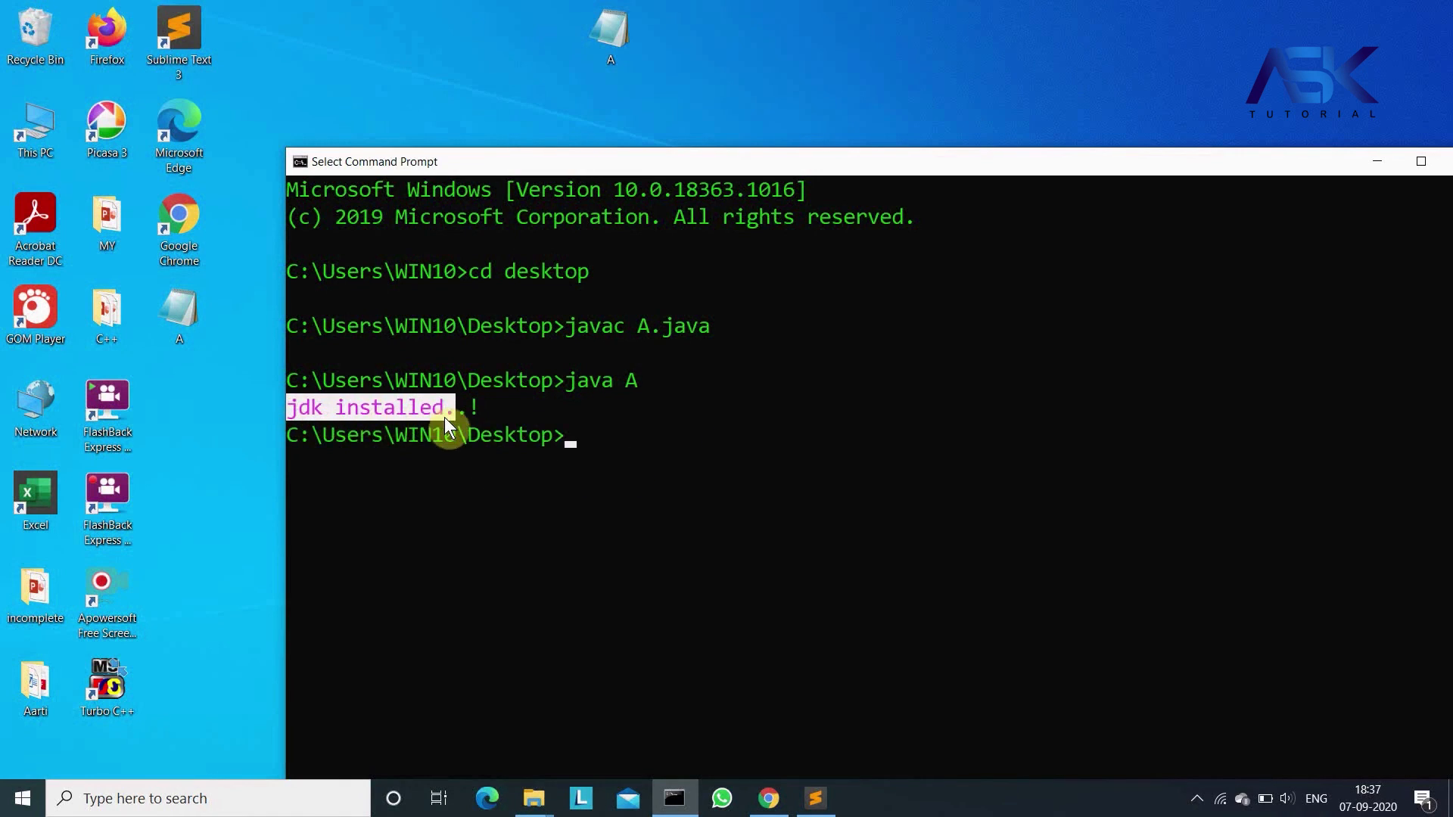
Open the A source file from the desktop, place its window below the program output, and highlight "jdk installed" in the print statement
double_click(607, 35)
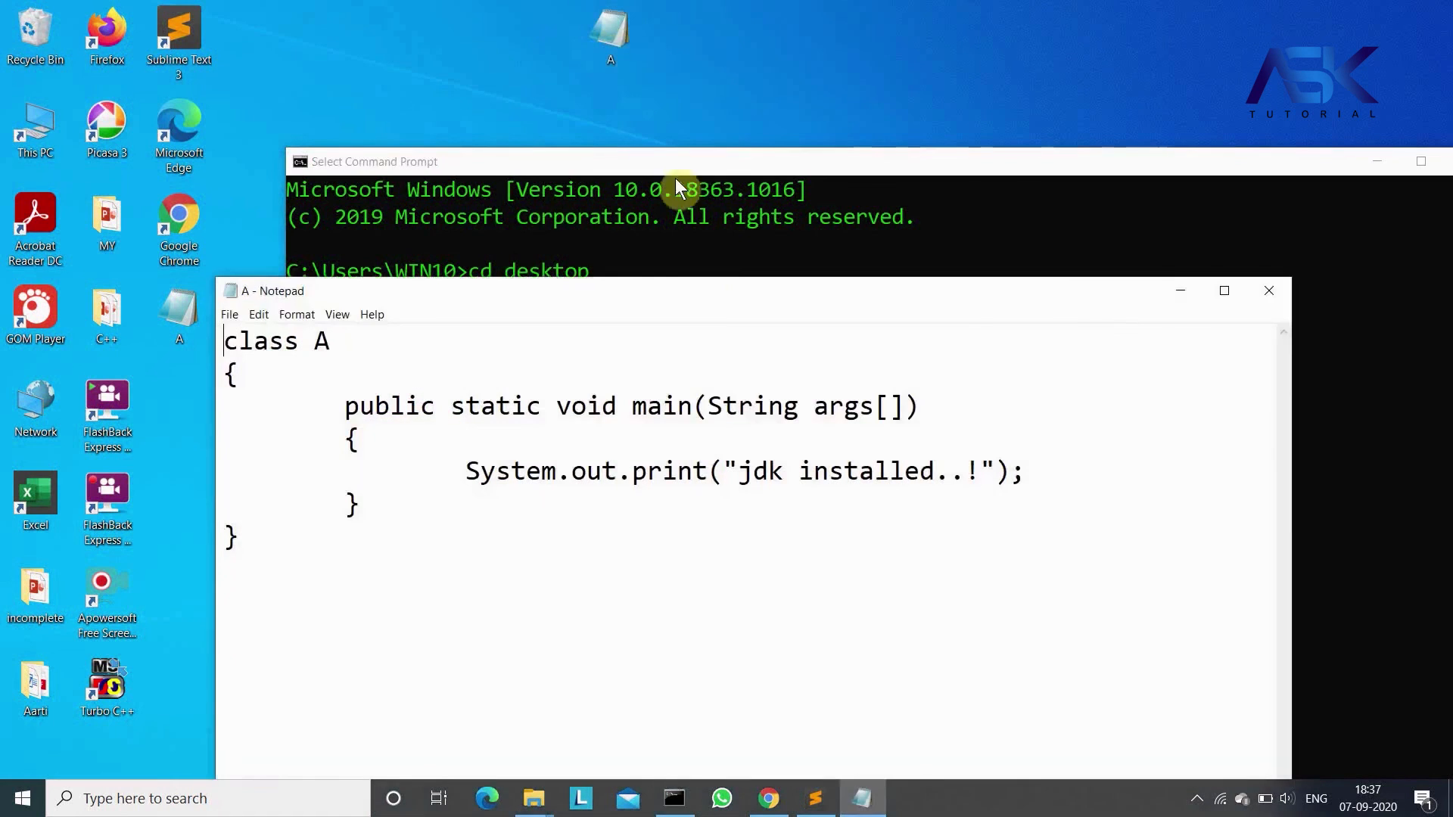
left_click_drag(747, 293, 947, 474)
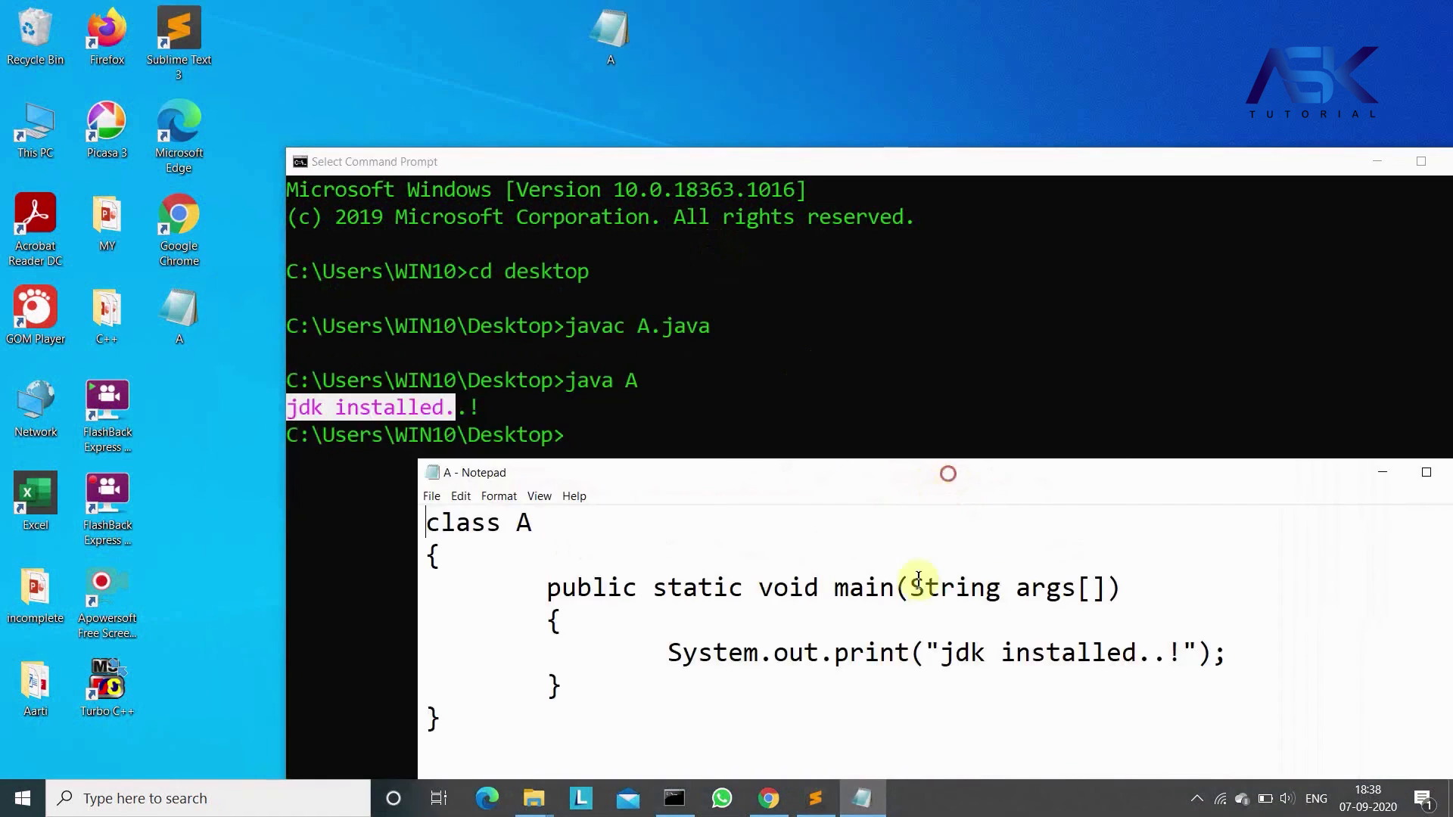
left_click_drag(943, 652, 1133, 659)
left_click_drag(1025, 470, 812, 464)
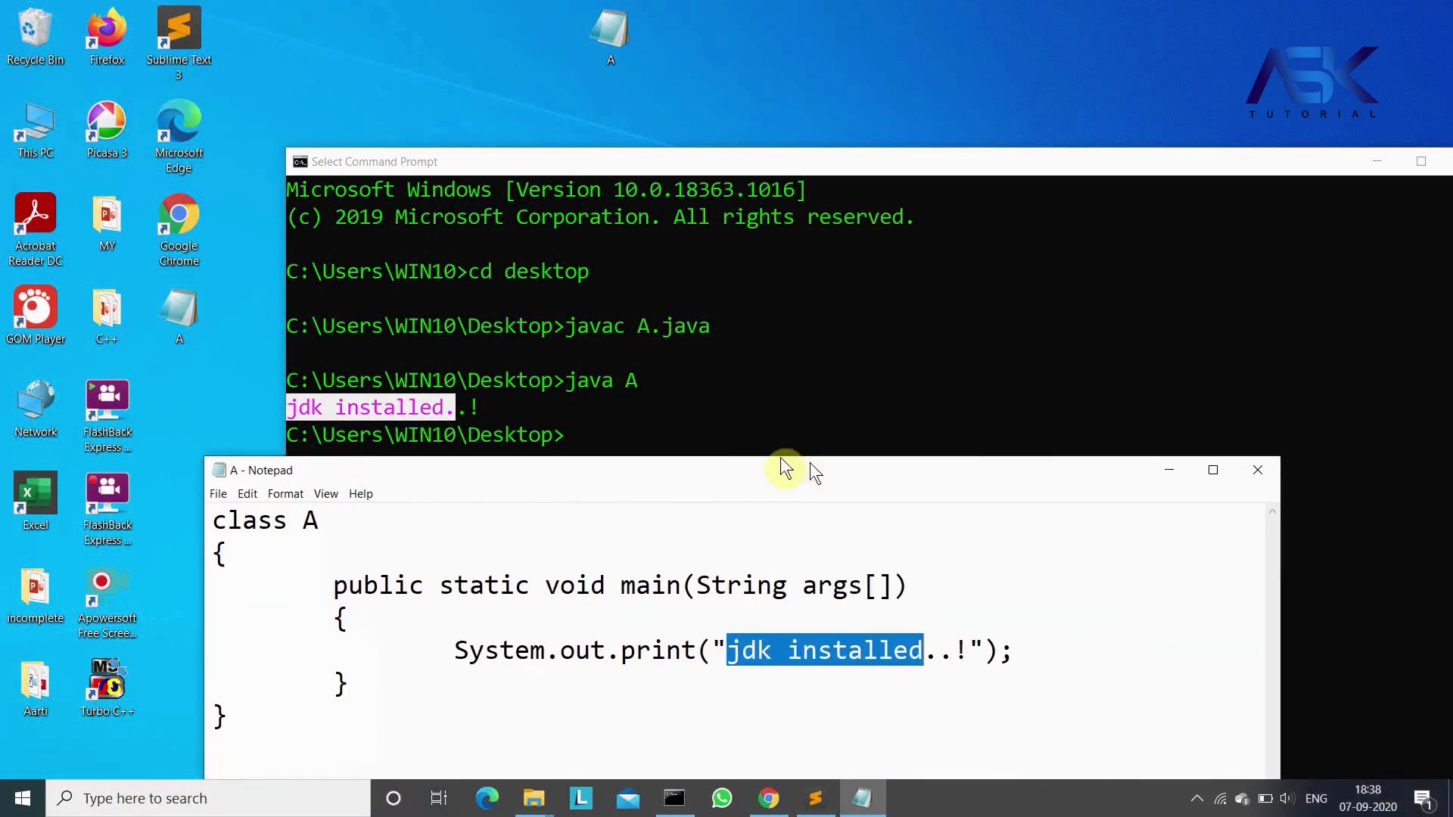
Close the A source file in Notepad, and shift the Command Prompt window fully into view to close it too
left_click(1234, 468)
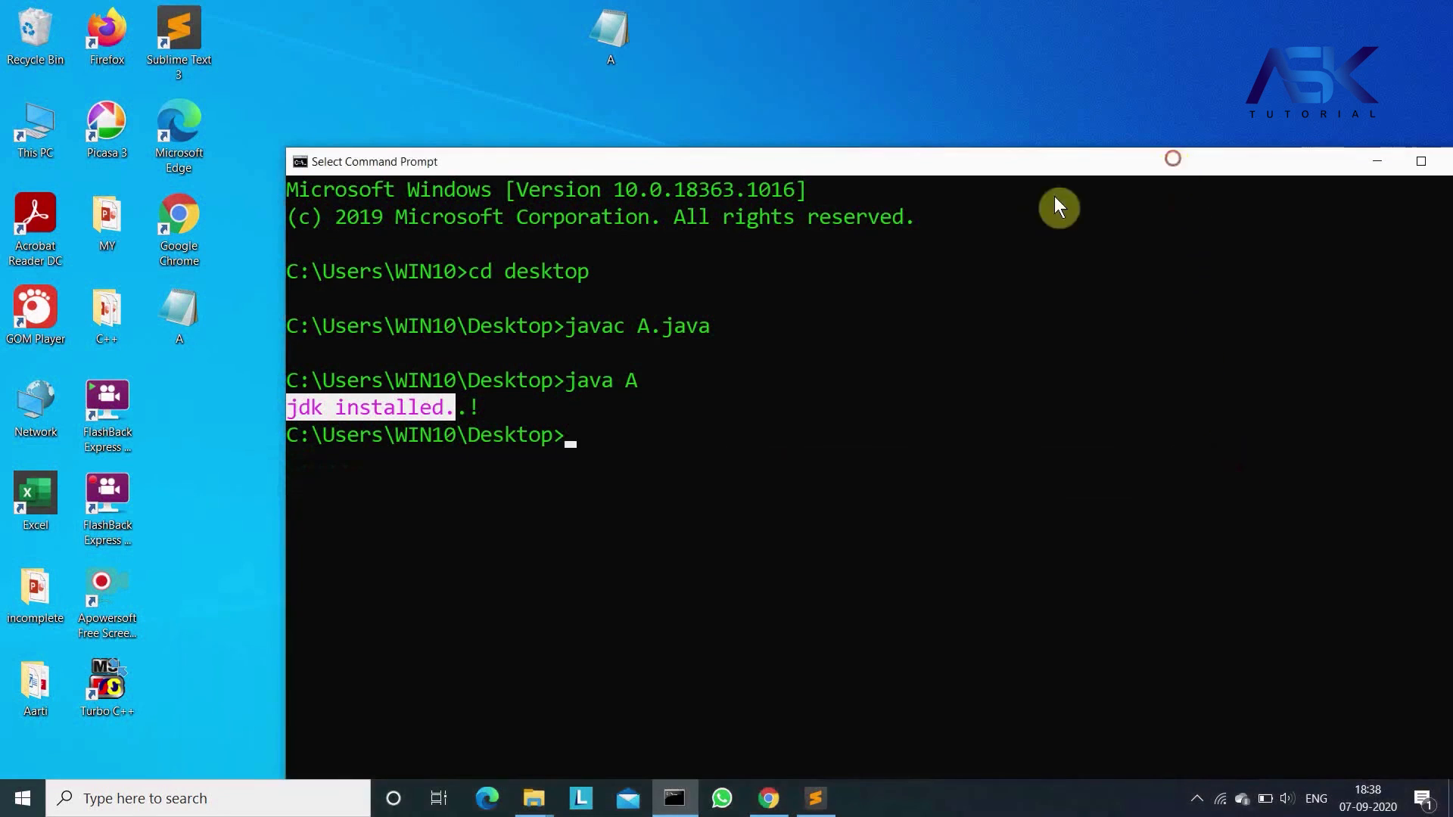
left_click_drag(1172, 159, 938, 234)
left_click(1229, 235)
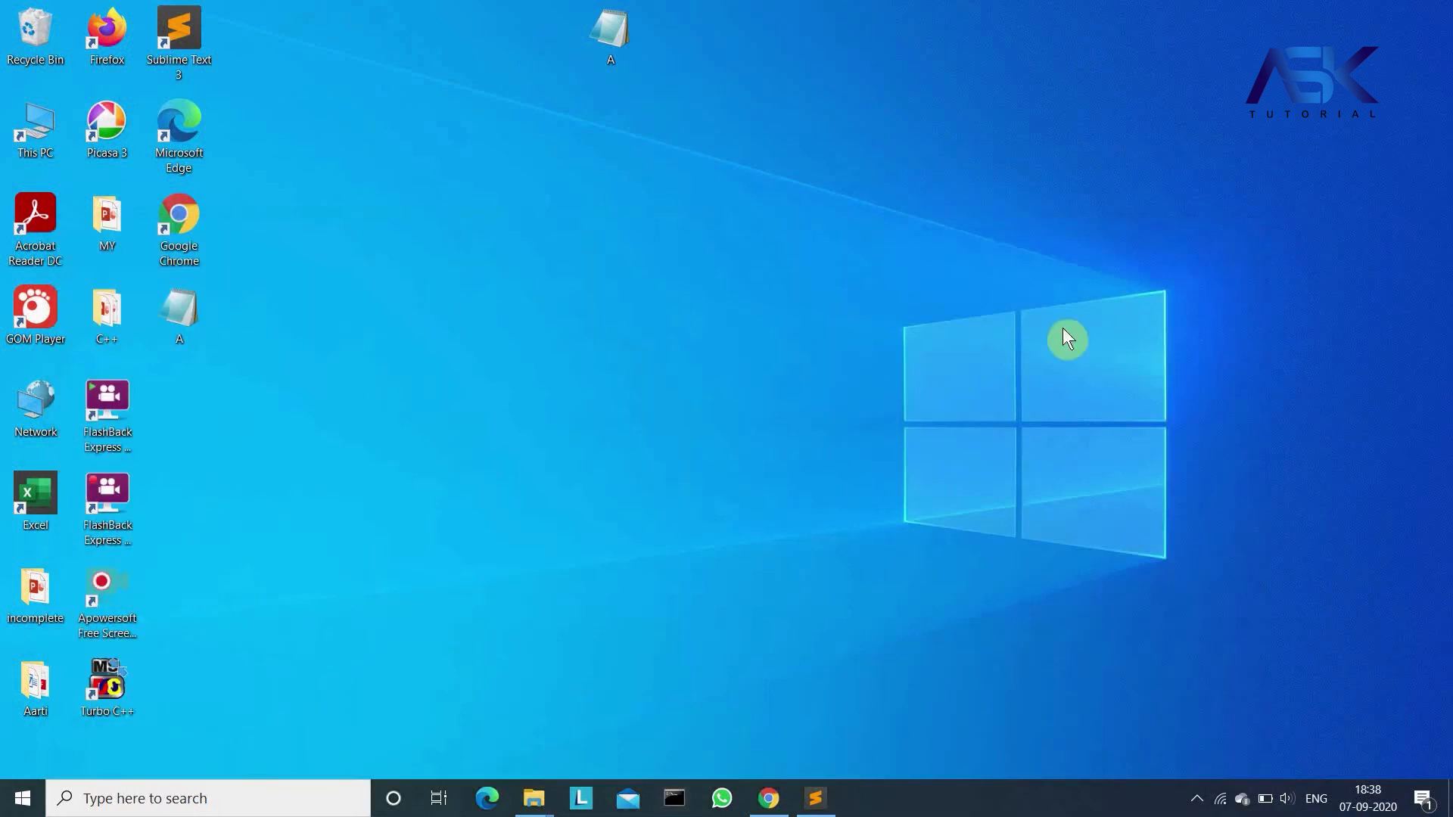